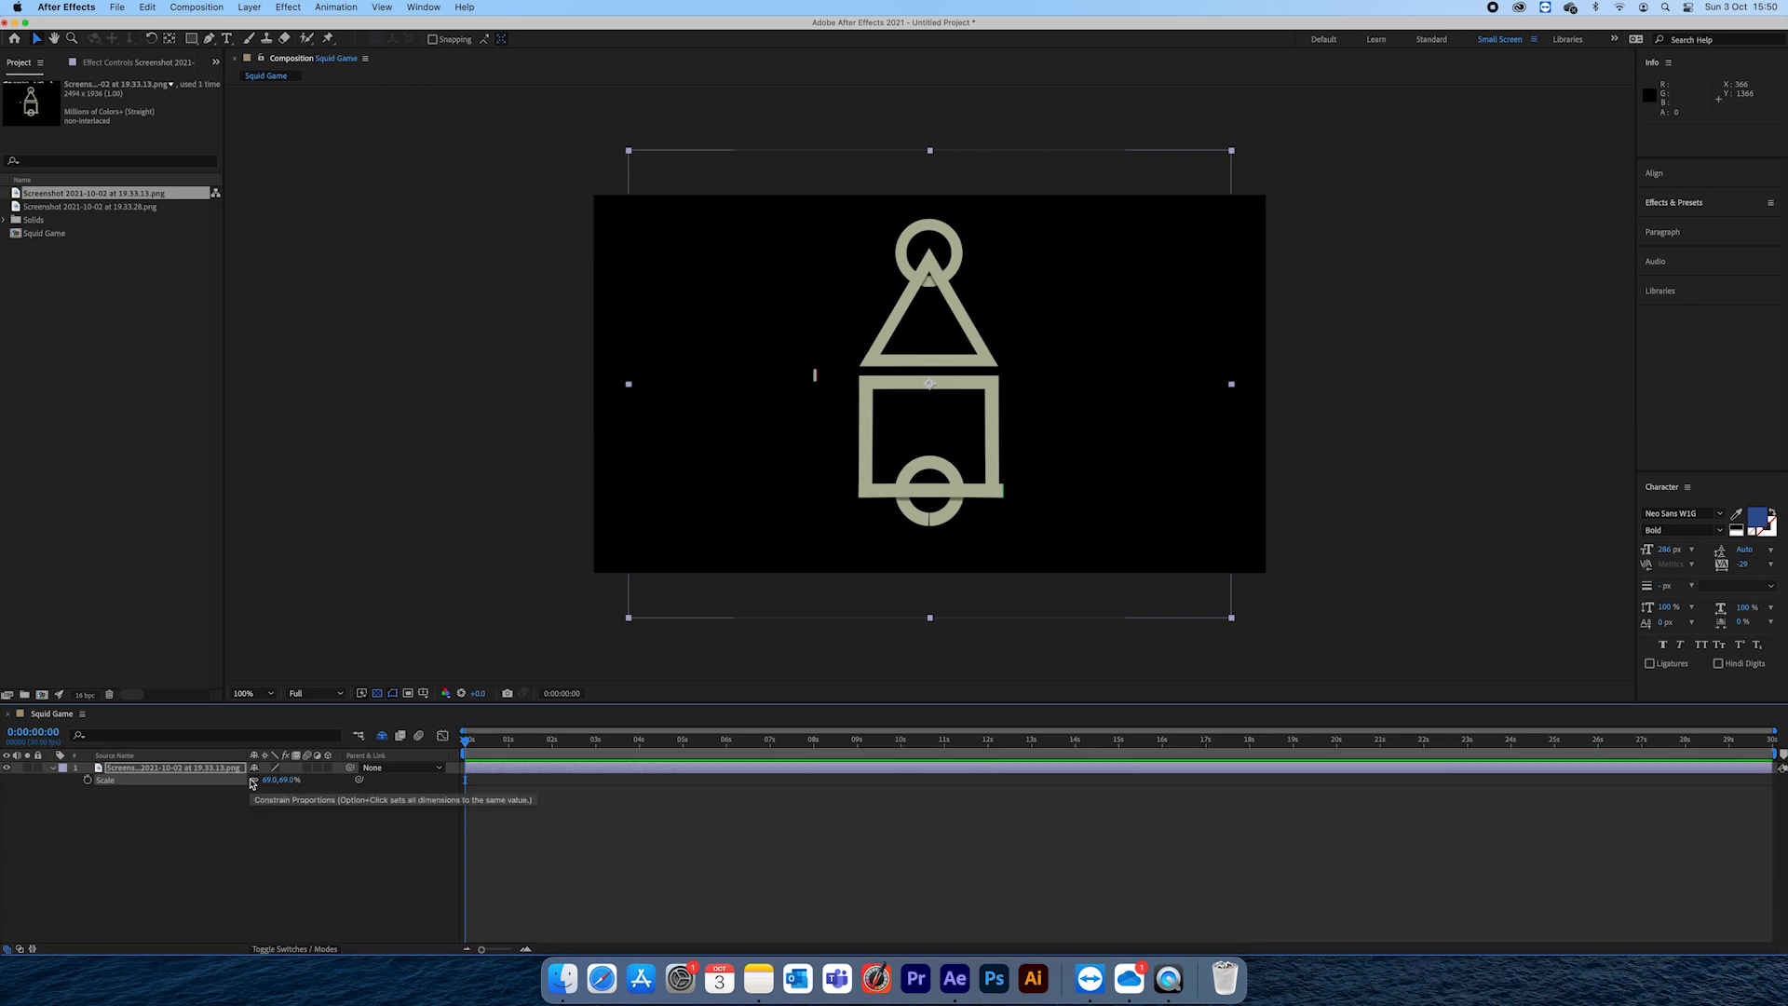
# Step: Draw a red-stroked ellipse about 161 px across over the reference's upper circle with the Ellipse tool
pyautogui.moveTo(880, 452); pyautogui.dragTo(885, 460)
pyautogui.scroll(1, 939, 314)
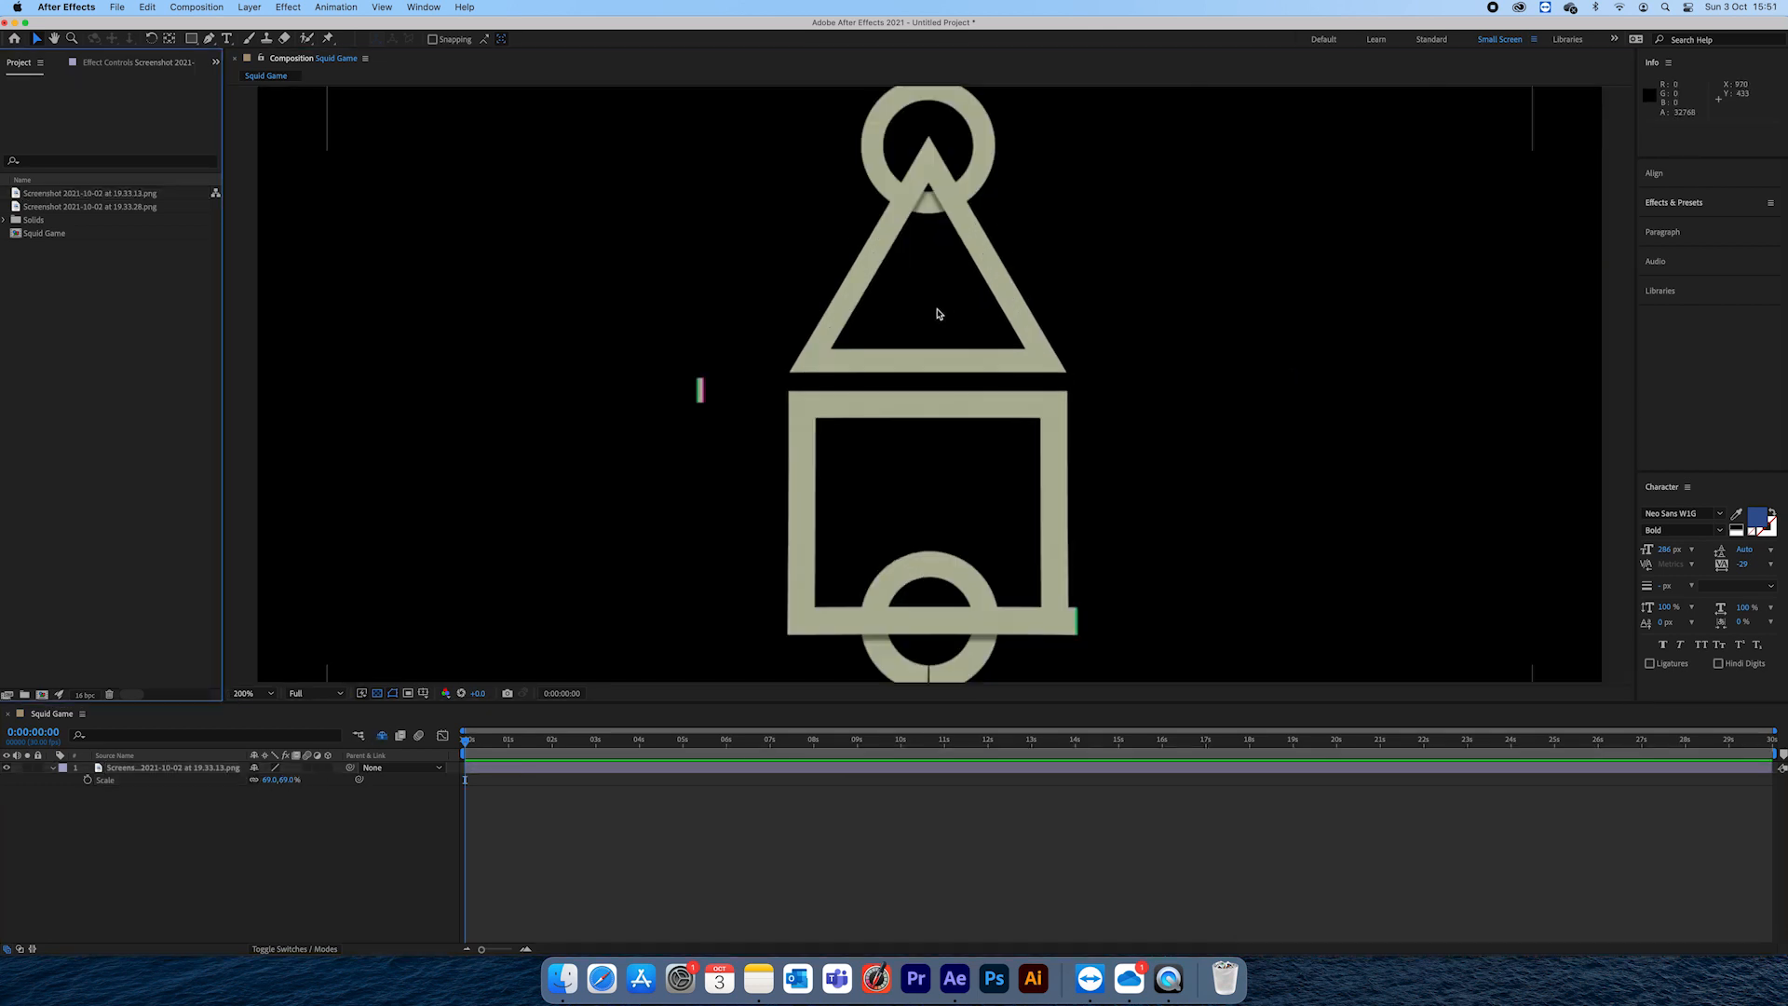
pyautogui.moveTo(951, 247); pyautogui.dragTo(922, 360)
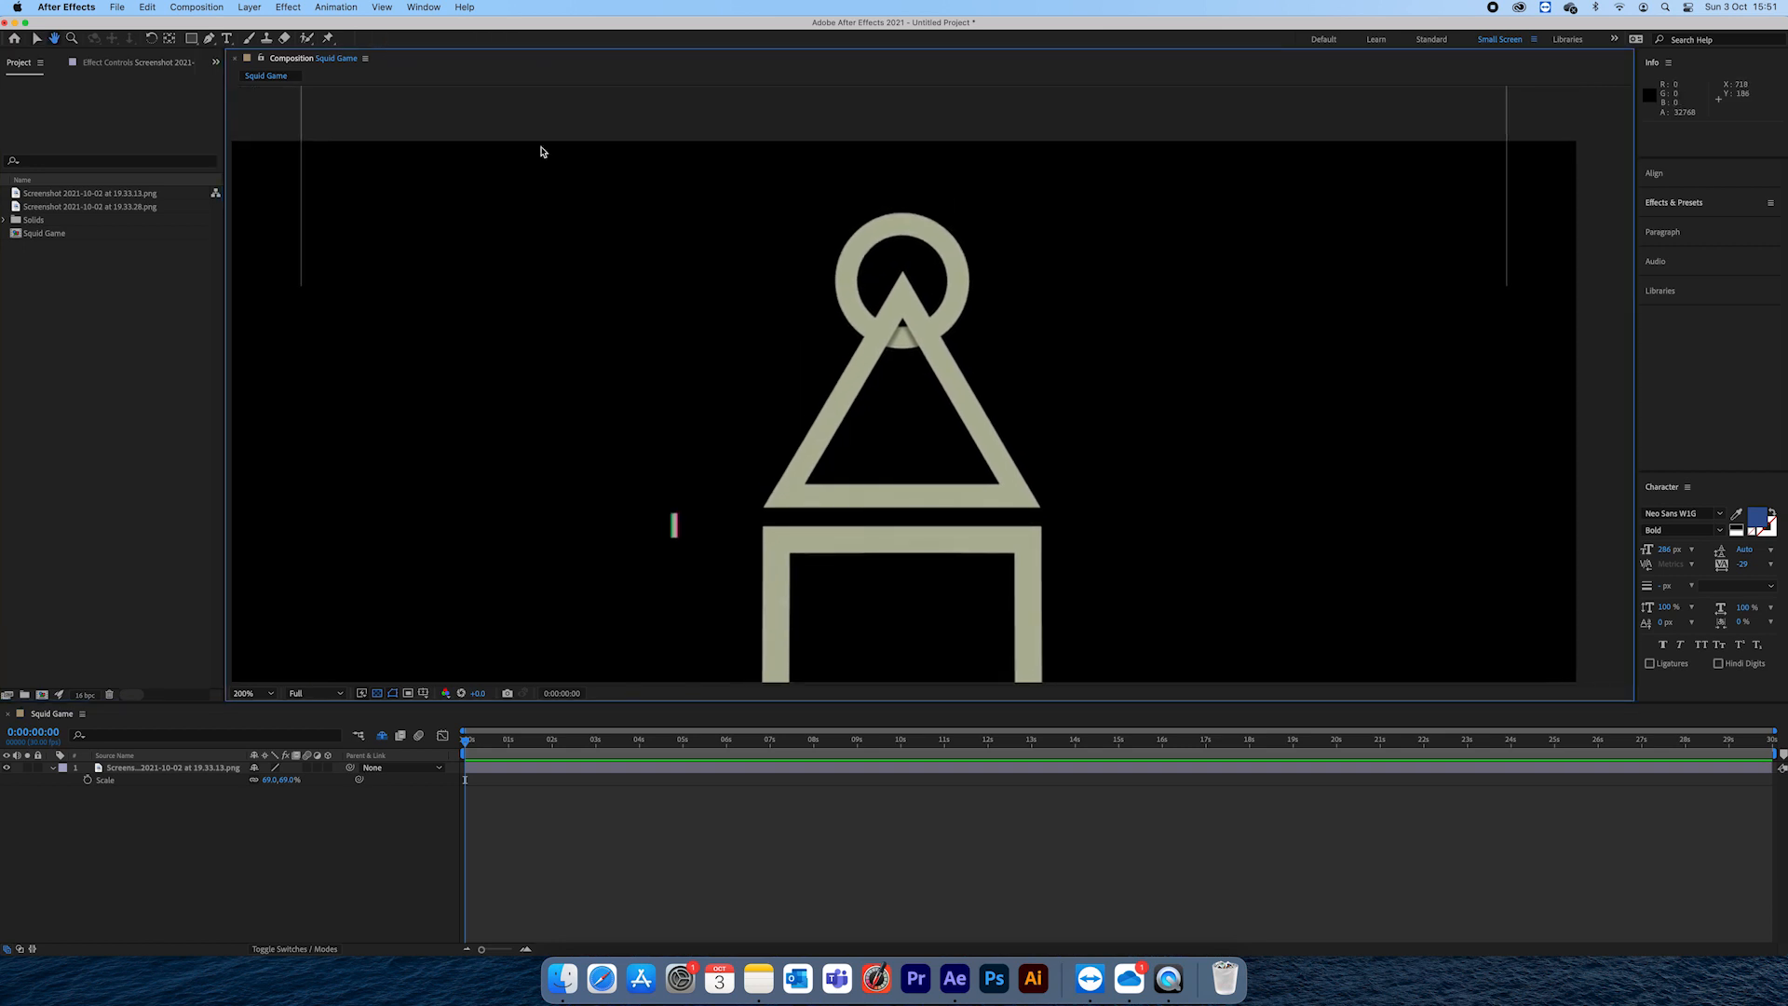
pyautogui.moveTo(202, 41); pyautogui.dragTo(239, 70)
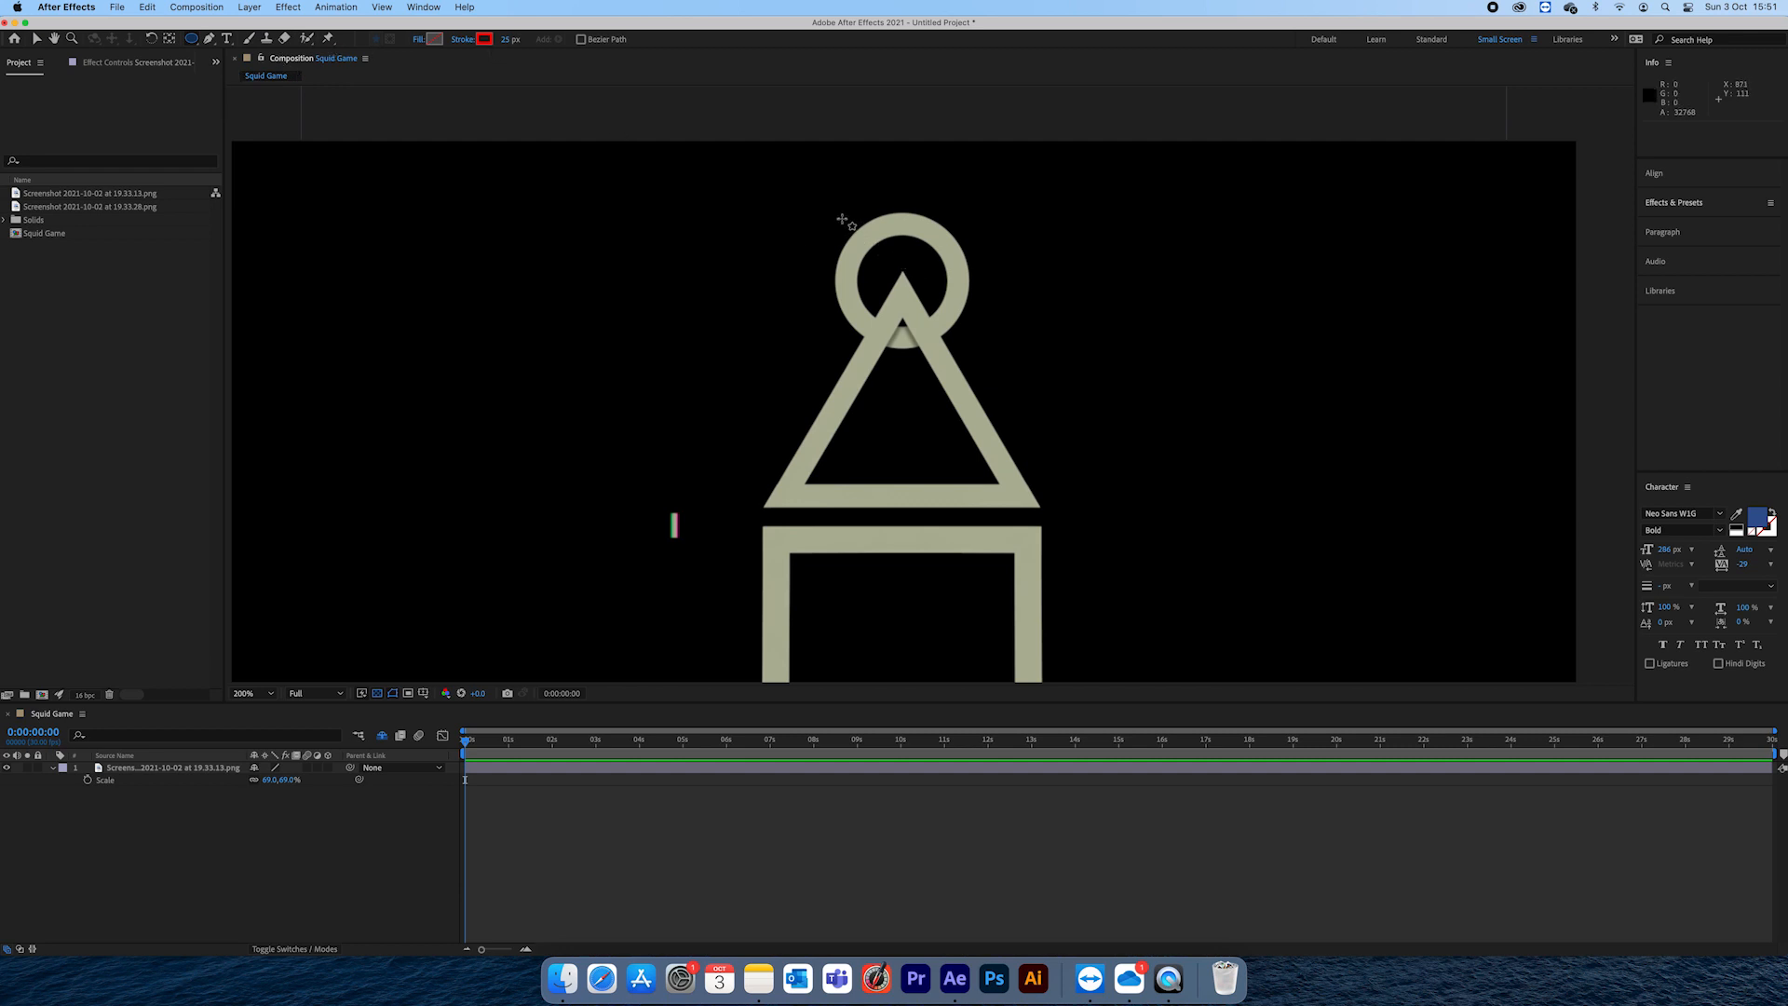
pyautogui.moveTo(842, 219)
pyautogui.mouseDown()
pyautogui.moveTo(885, 309)
pyautogui.moveTo(971, 353)
pyautogui.mouseUp()
# Step: Fine-tune the ellipse path's Size to about 161.6 px to match the reference circle
pyautogui.click(90, 805)
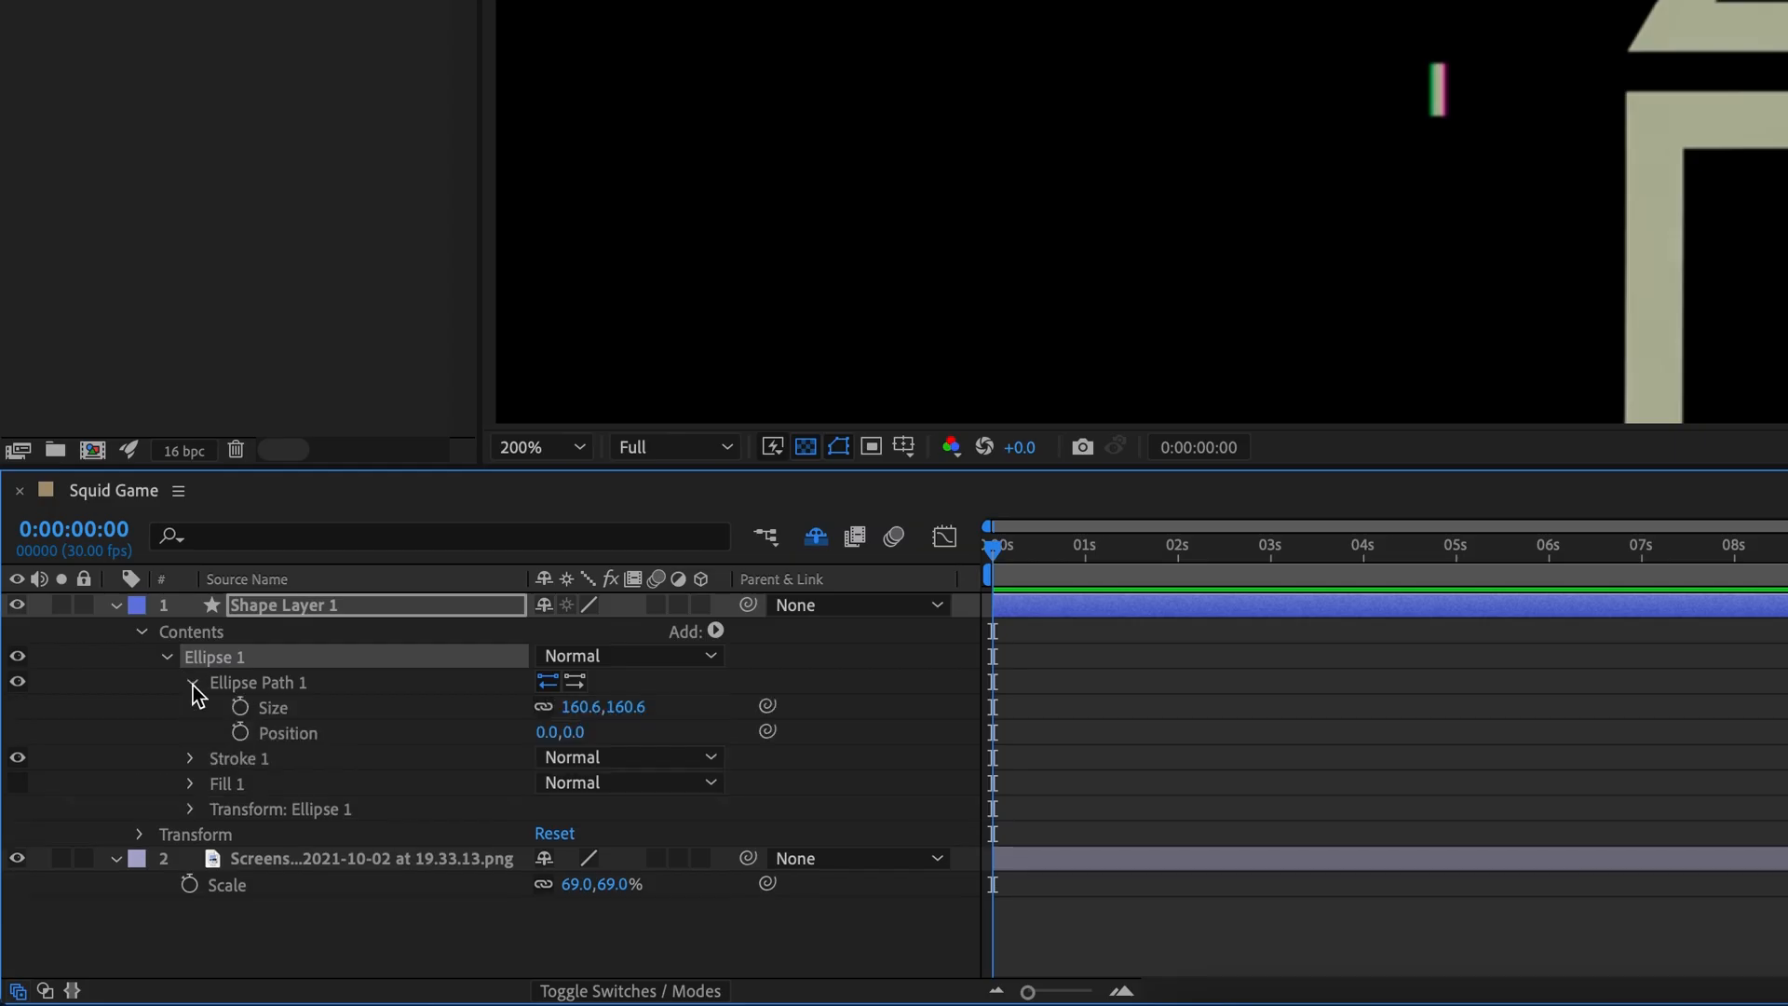
pyautogui.moveTo(581, 707); pyautogui.dragTo(592, 707)
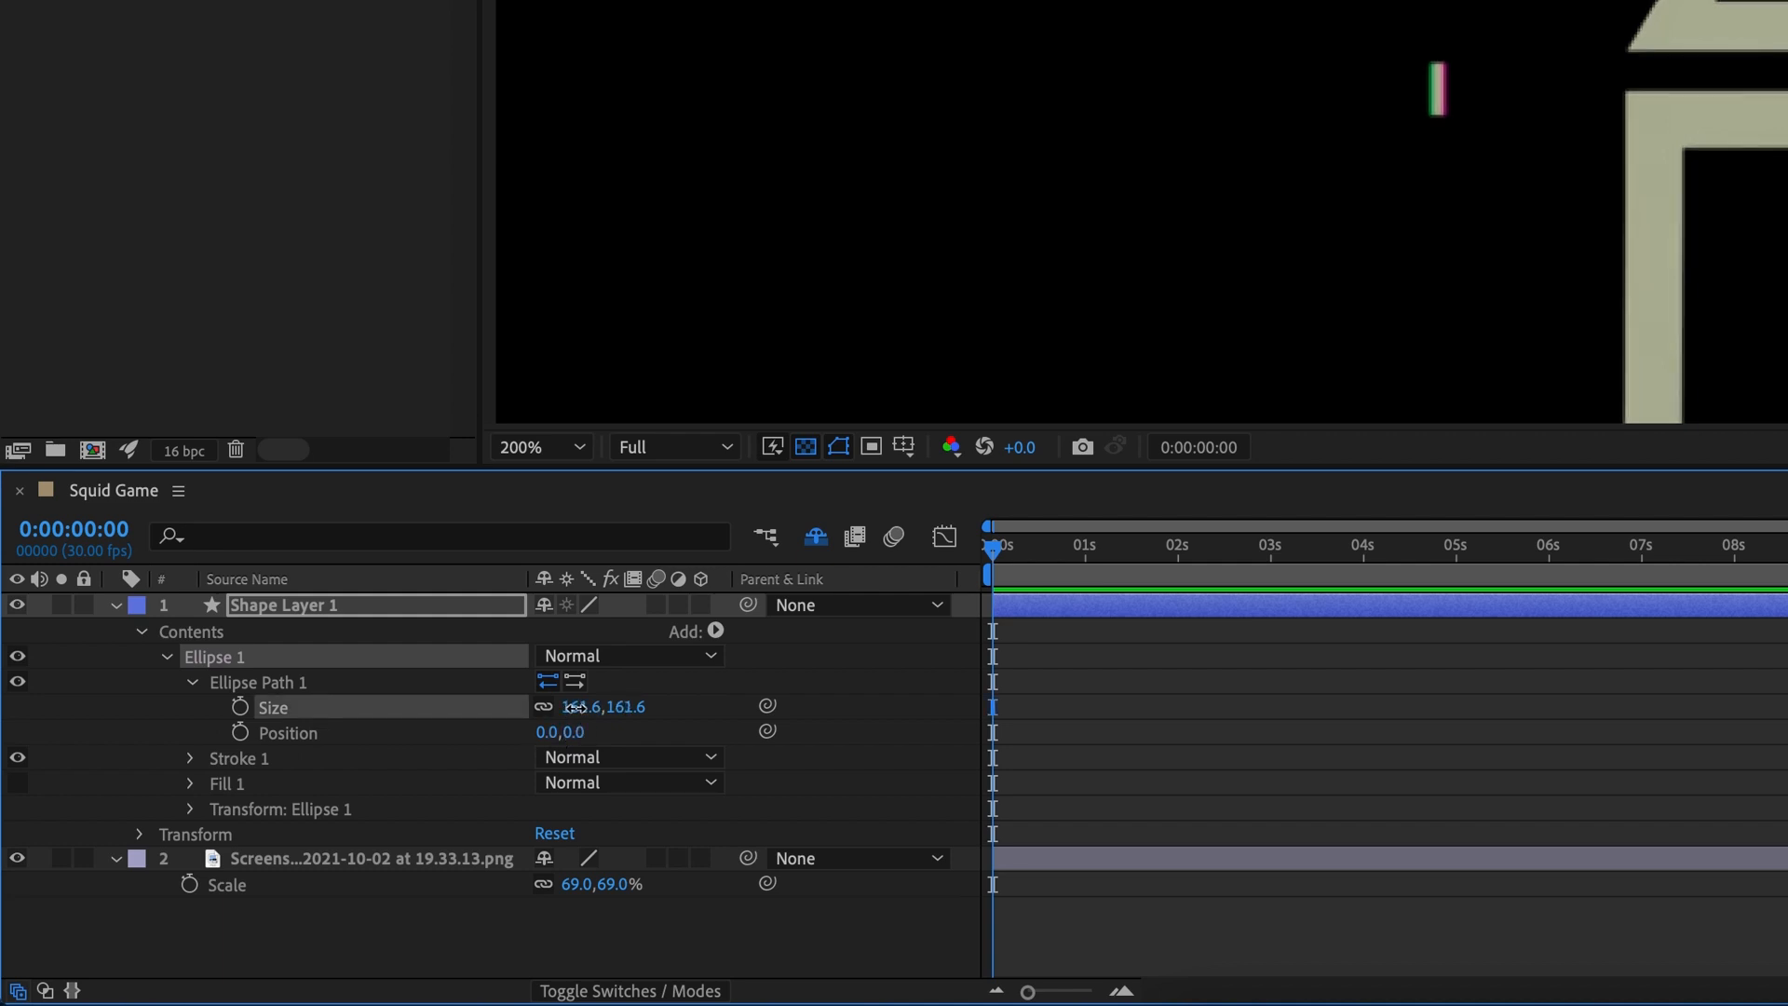
pyautogui.click(574, 707)
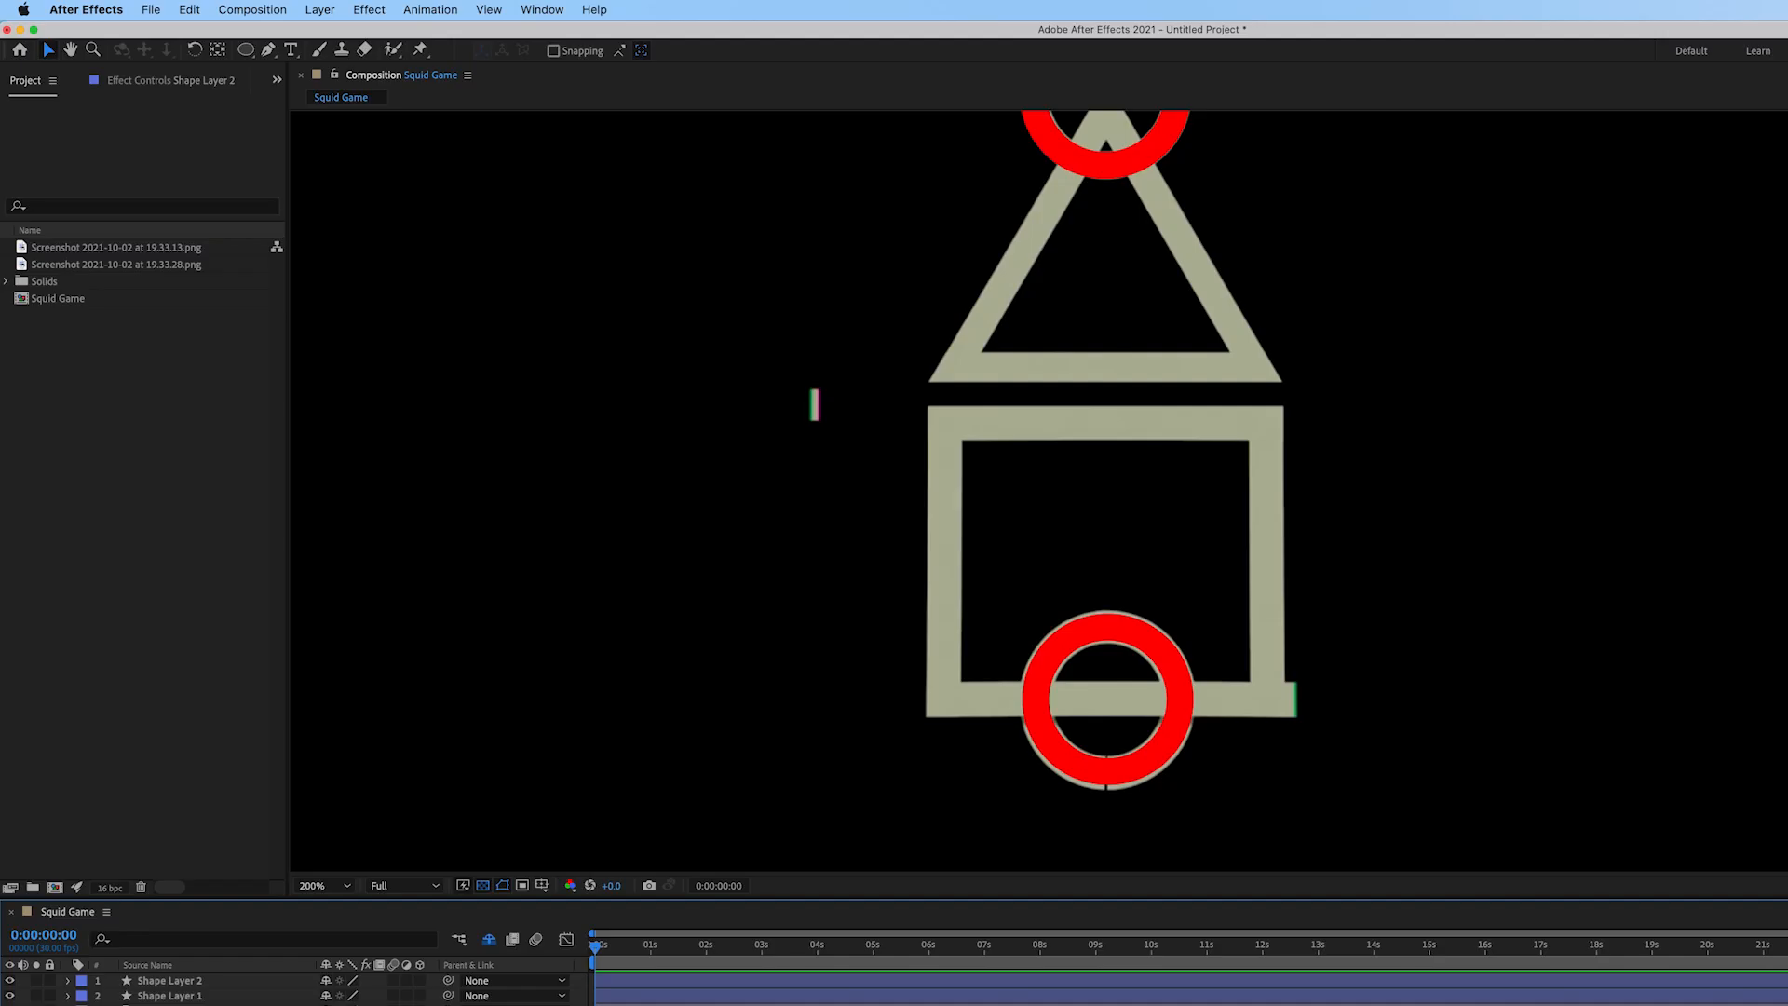
# Step: Draw a polygon with an outer radius of about 179 px near the reference triangle and set its Points to 3
pyautogui.click(245, 50)
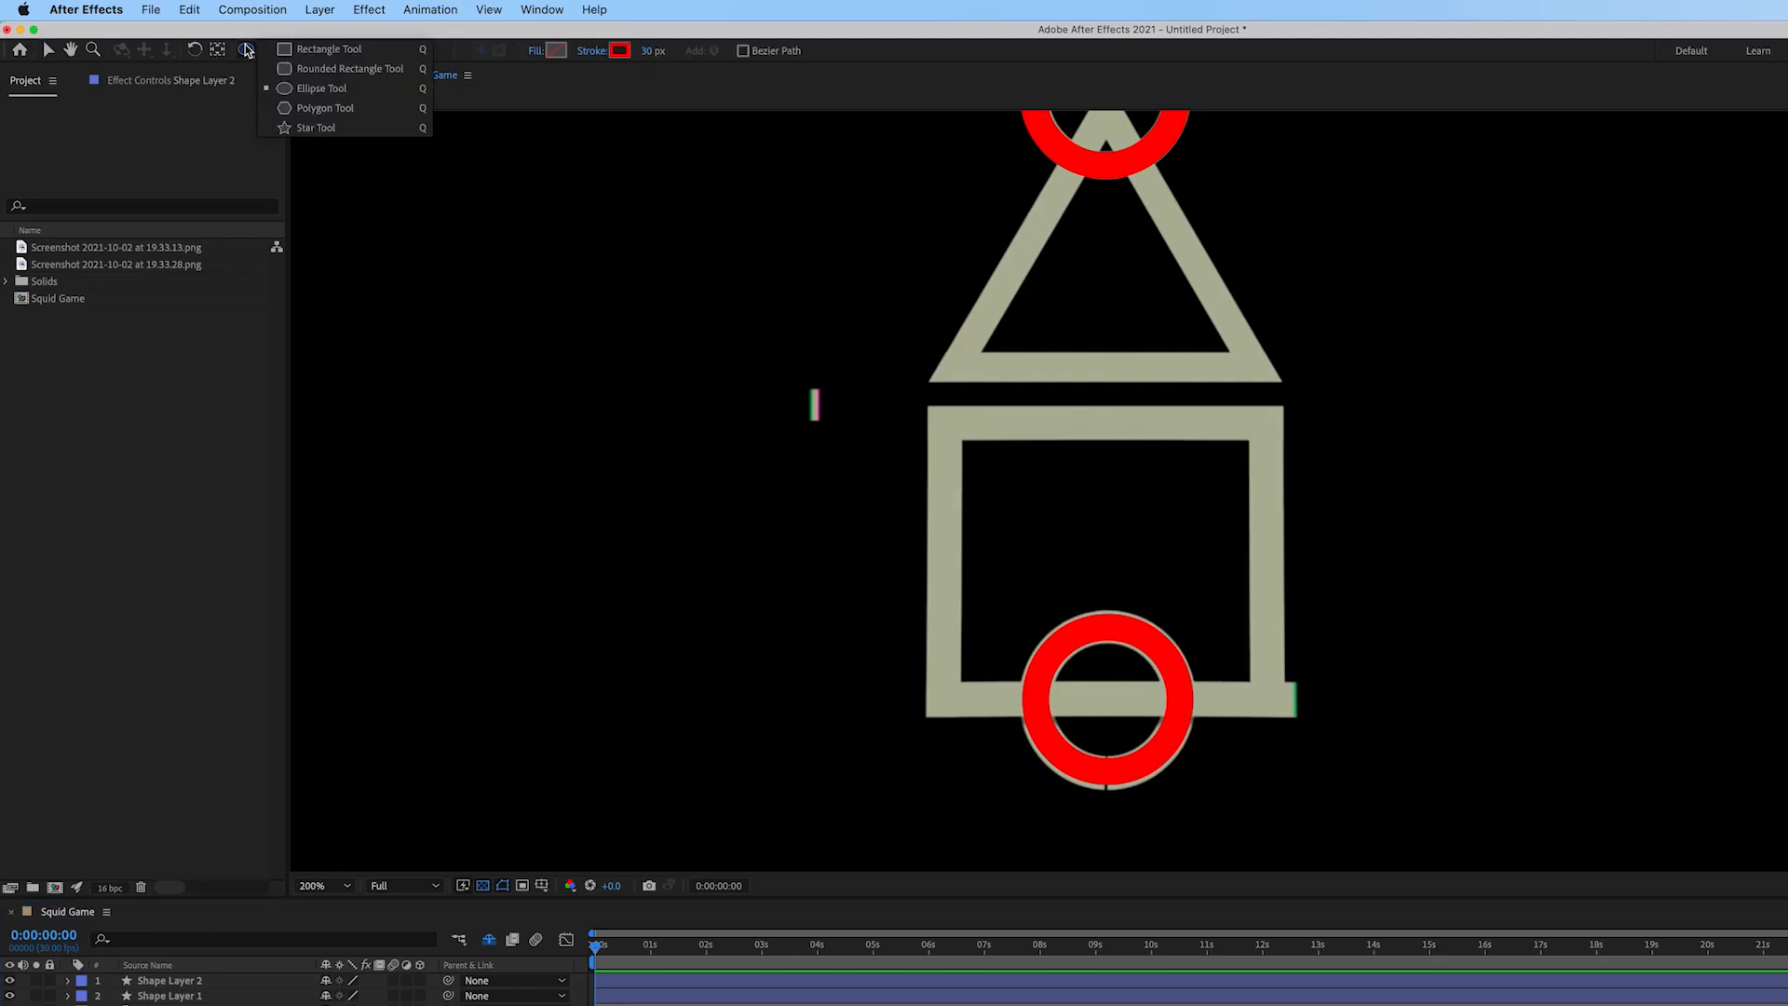
pyautogui.click(321, 108)
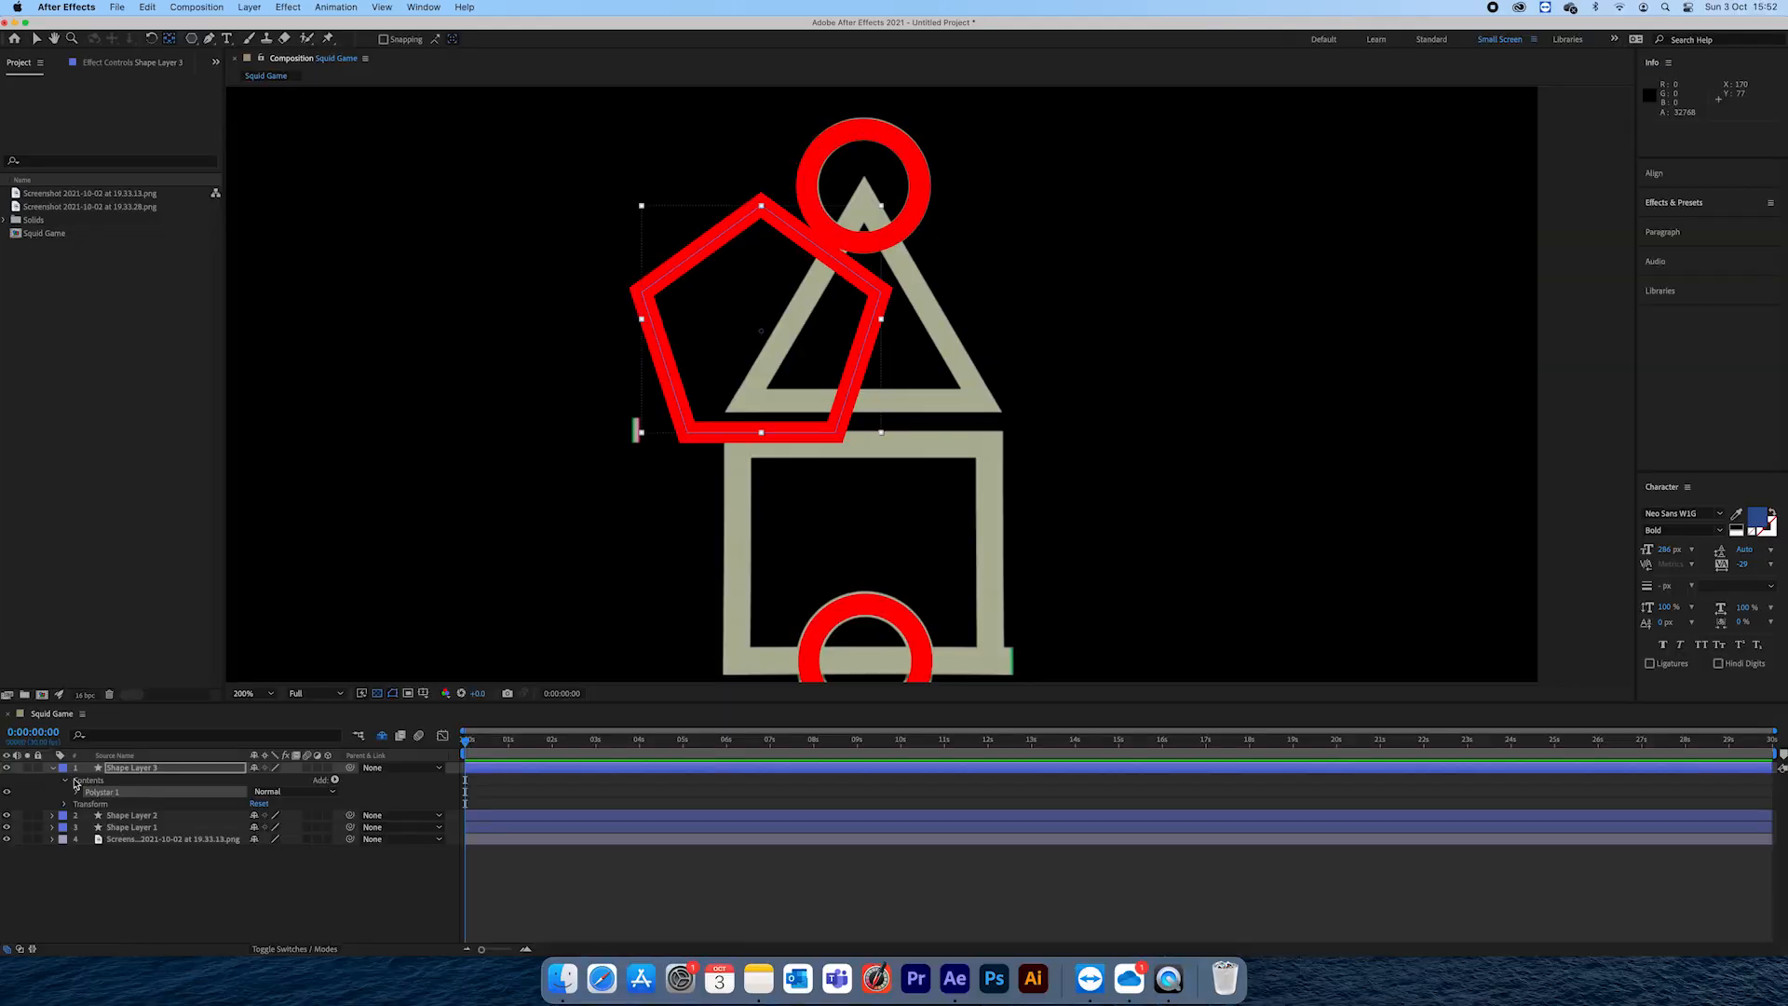
pyautogui.click(77, 793)
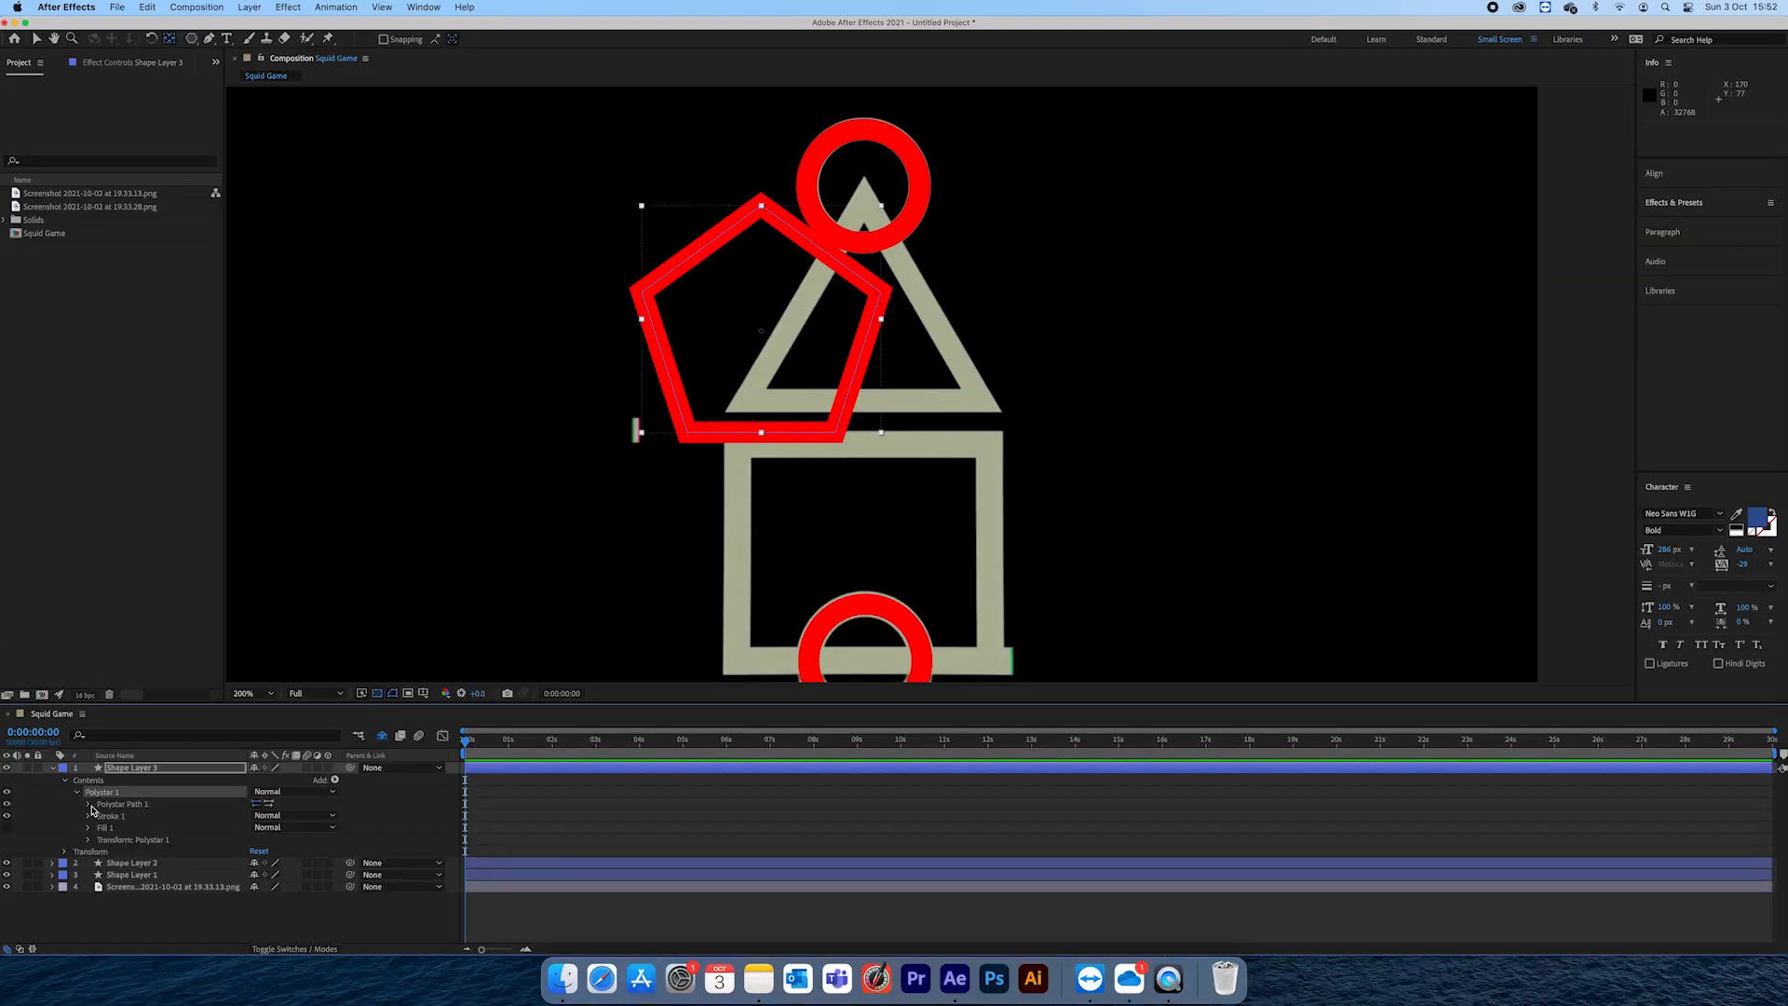
pyautogui.click(88, 805)
pyautogui.click(546, 734)
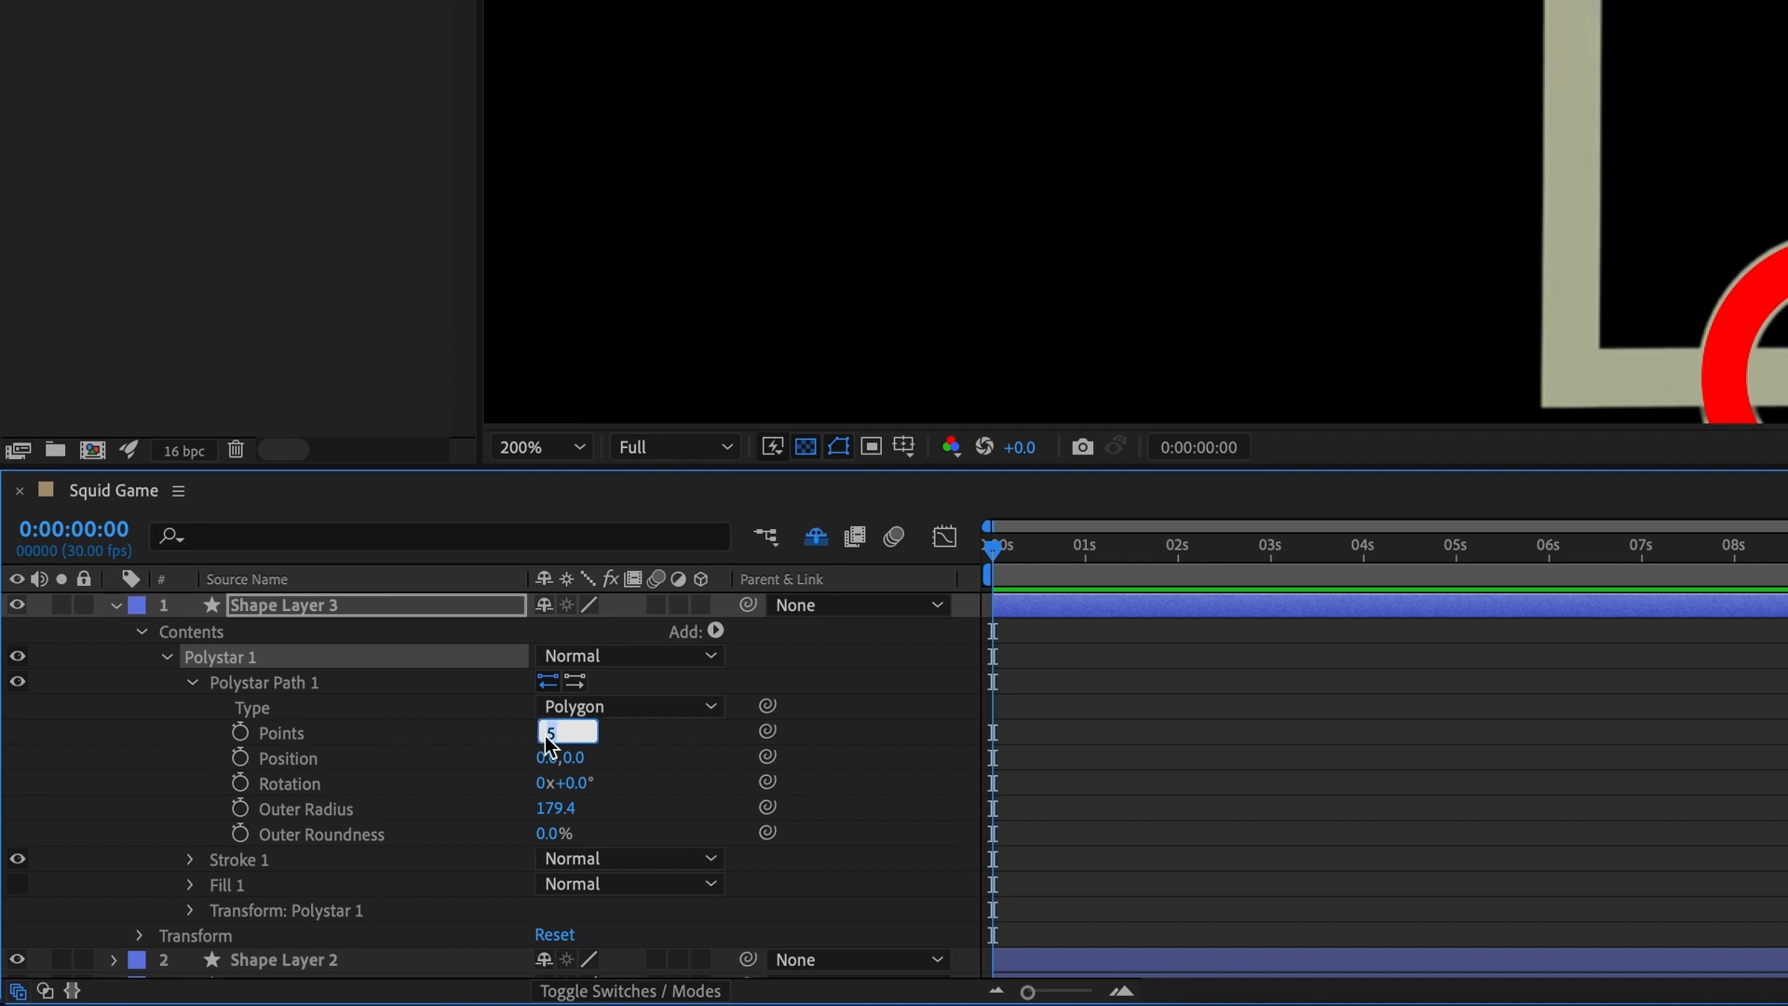
pyautogui.press('Return')
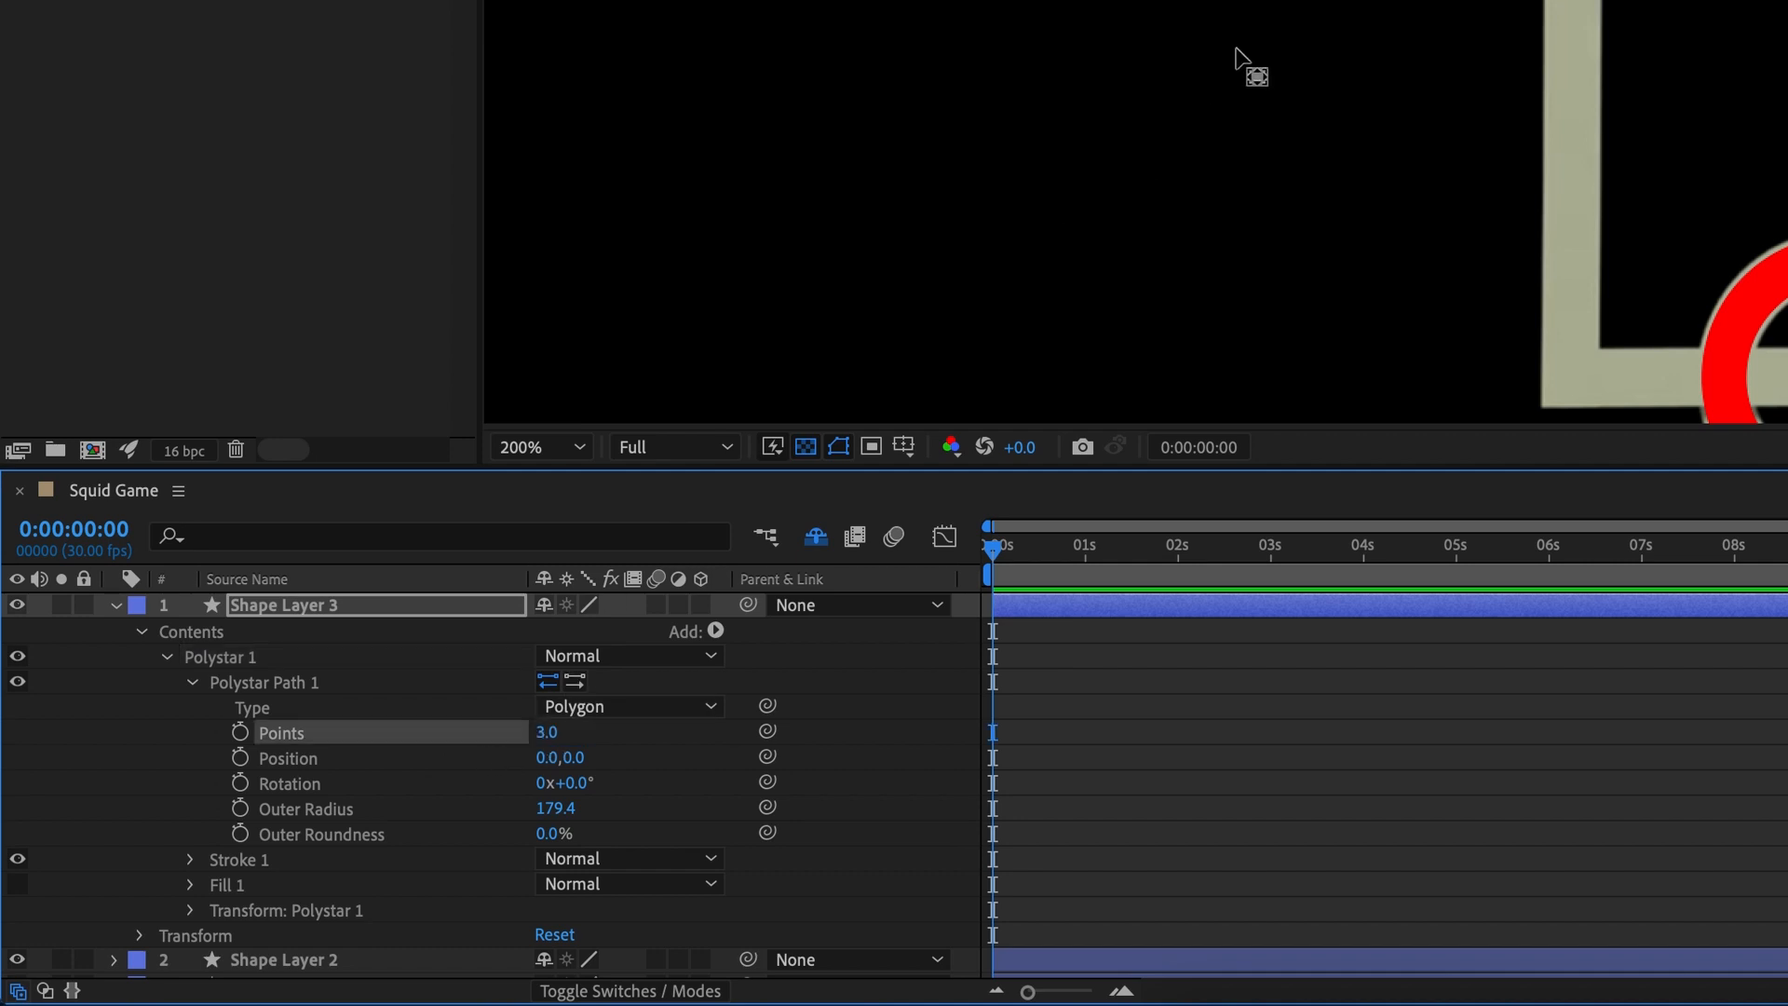
pyautogui.click(221, 657)
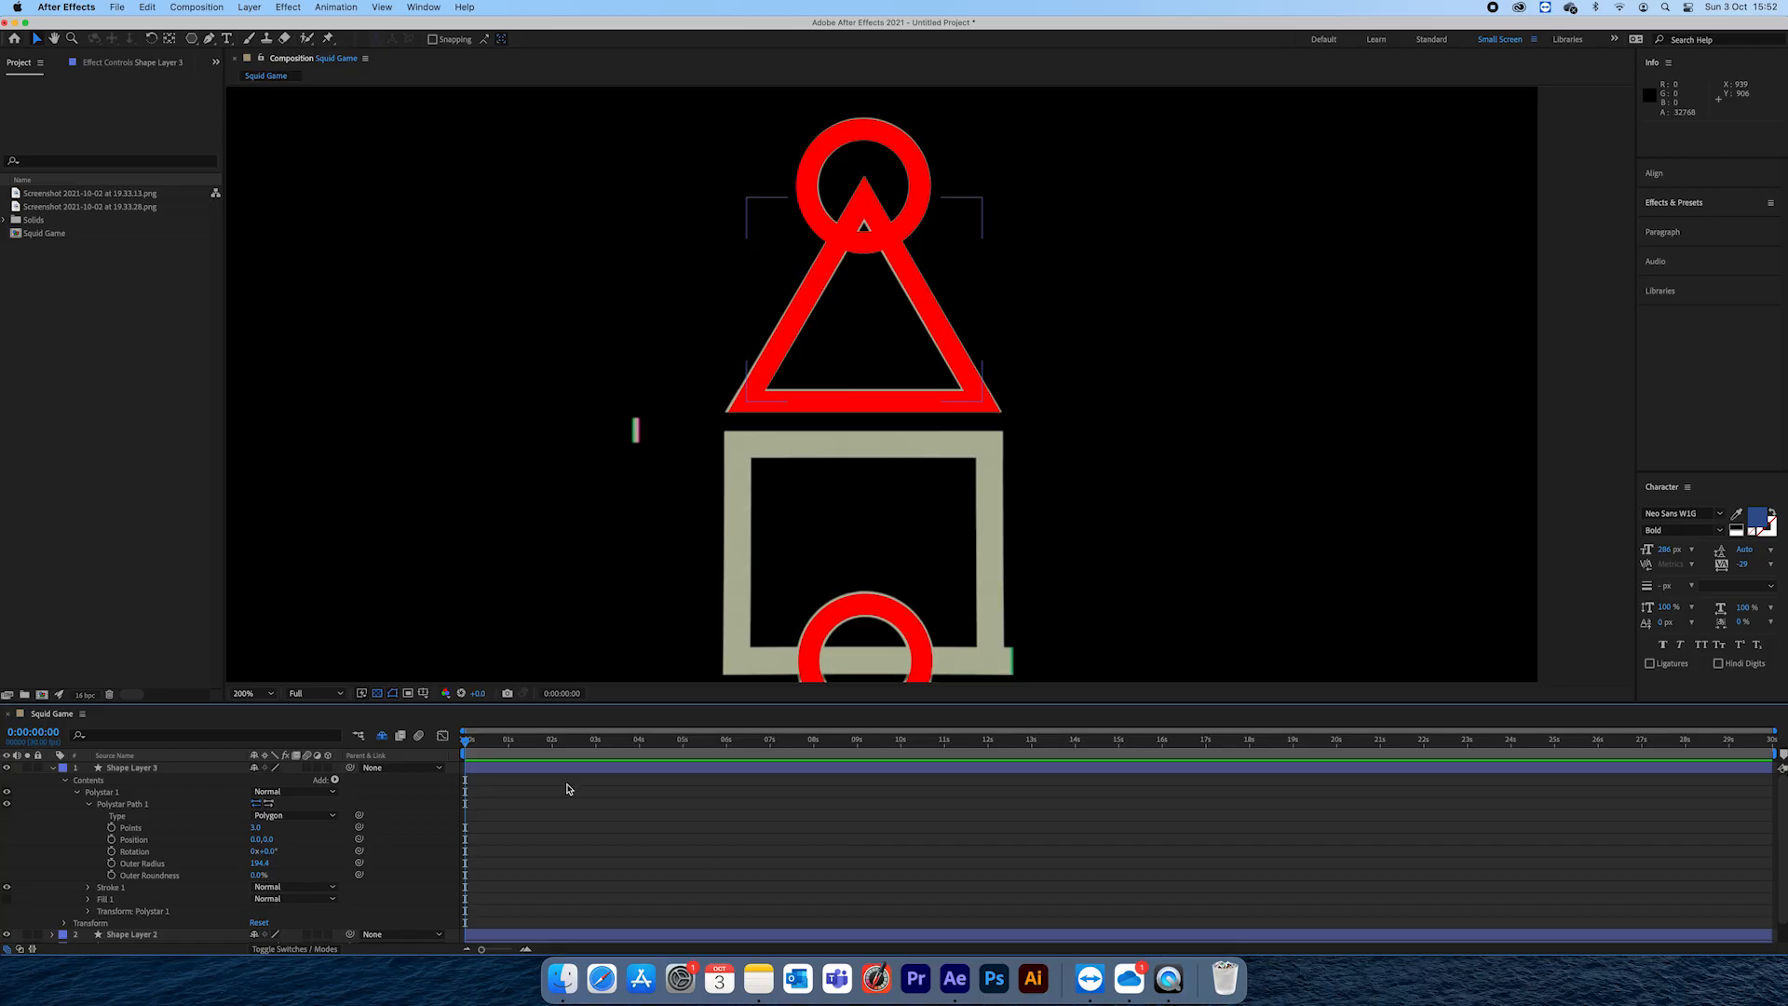
# Step: Draw a straight horizontal line along the top edge of the reference square with the Pen tool
pyautogui.click(435, 855)
pyautogui.press('g')
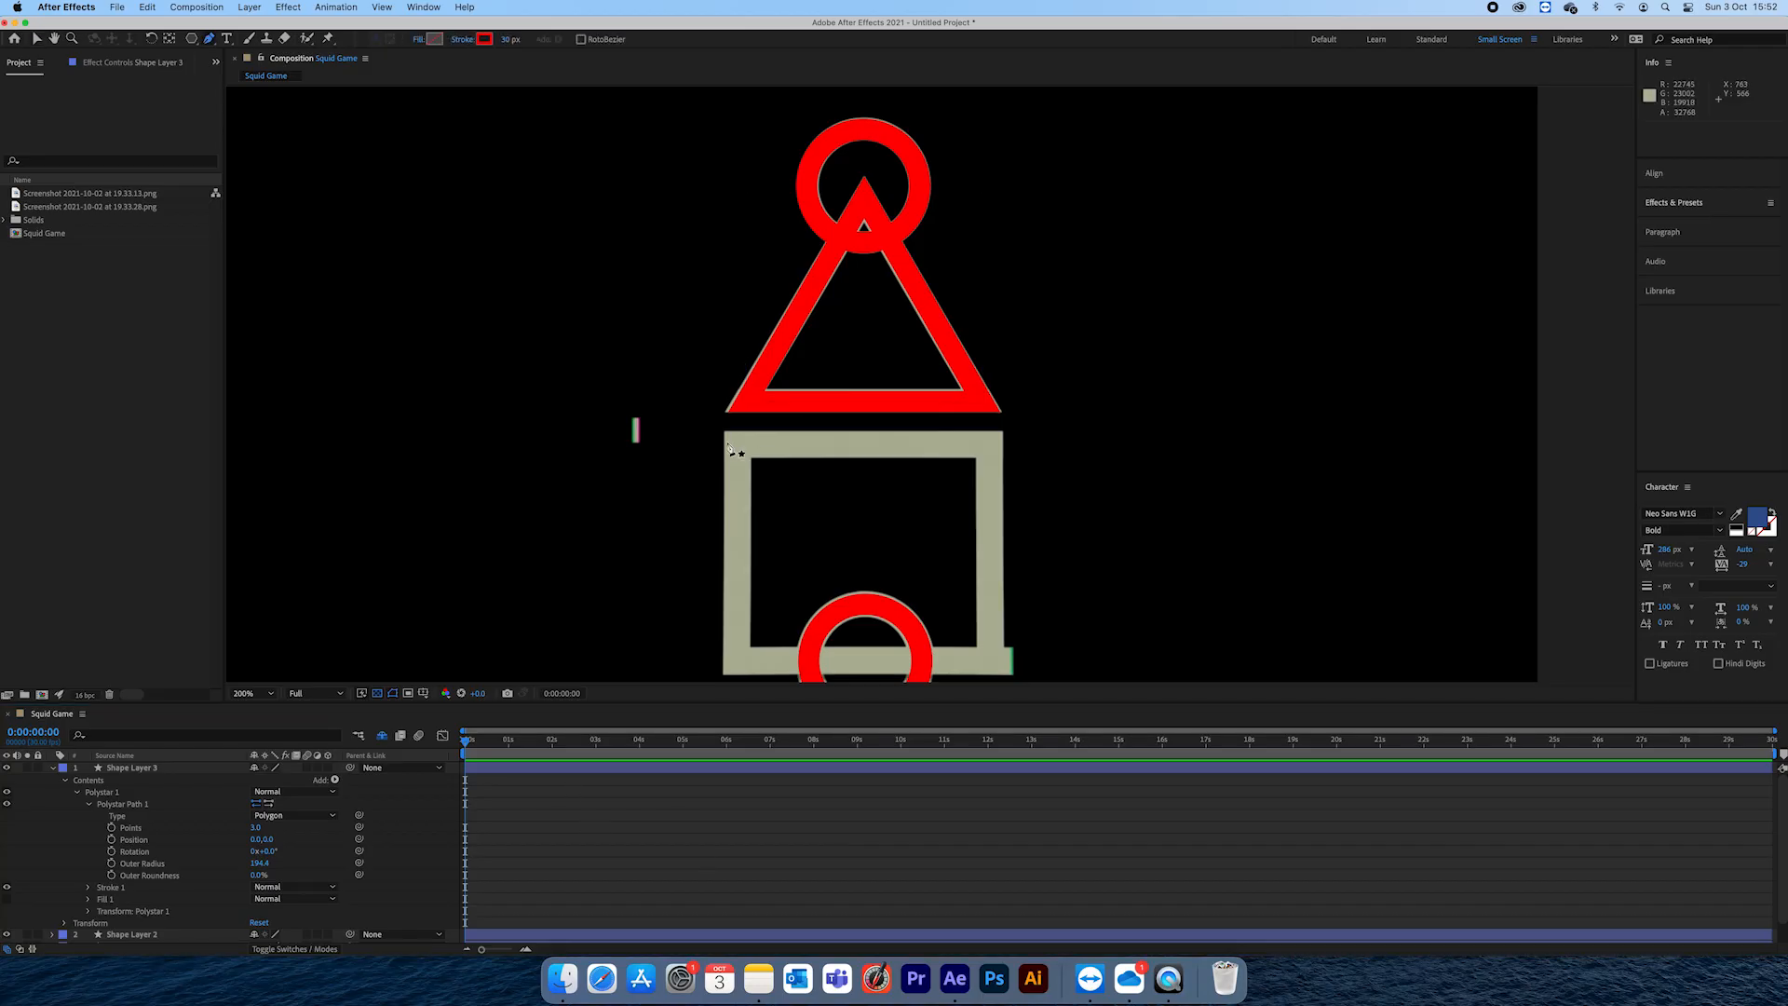
pyautogui.click(728, 446)
pyautogui.keyDown('shift'); pyautogui.click(1005, 447); pyautogui.keyUp('shift')
# Step: Duplicate the horizontal line and move the copy onto the bottom edge of the reference square
pyautogui.press('space')
pyautogui.moveTo(962, 600); pyautogui.dragTo(957, 464)
pyautogui.press('super+d')
pyautogui.press('v')
pyautogui.moveTo(862, 310); pyautogui.dragTo(861, 527)
pyautogui.press('shift+super+a')
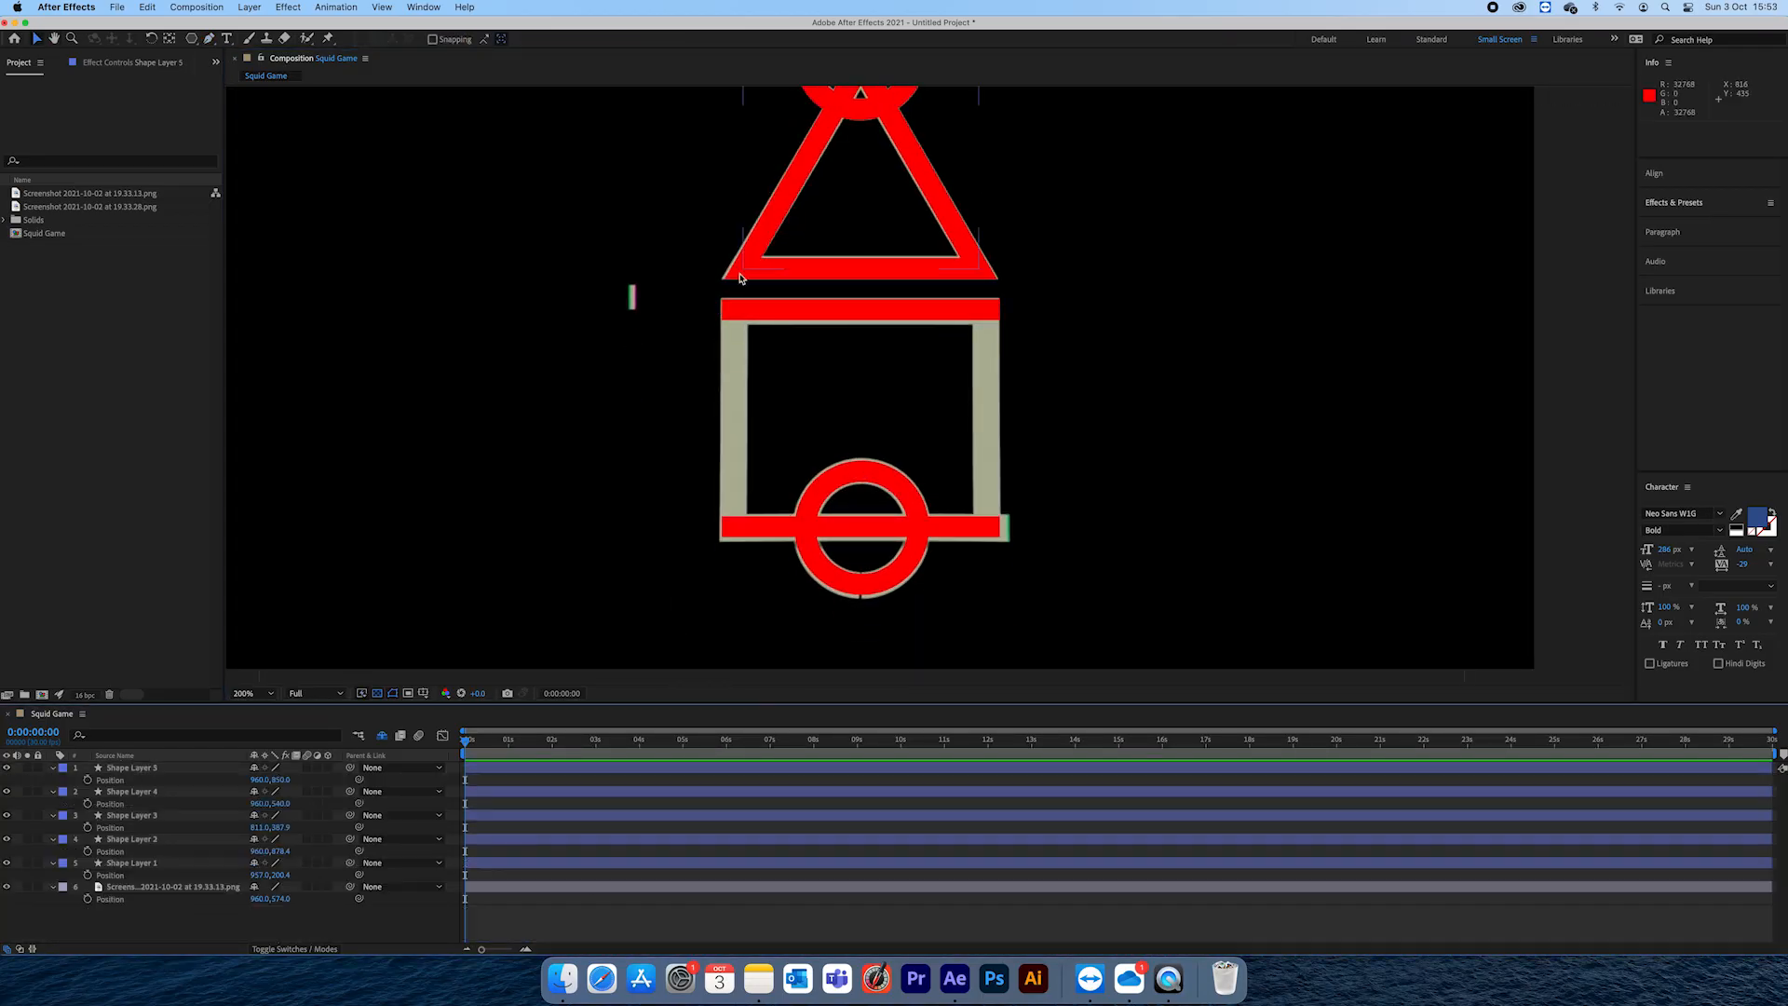
# Step: Draw a straight vertical line along the left edge of the reference square with the Pen tool
pyautogui.press('g')
pyautogui.click(731, 299)
pyautogui.keyDown('shift'); pyautogui.click(731, 536); pyautogui.keyUp('shift')
pyautogui.press('shift+super+a')
# Step: Duplicate the vertical line so that it also covers the right edge of the reference square
pyautogui.press('v')
pyautogui.click(733, 424)
pyautogui.moveTo(733, 423); pyautogui.dragTo(993, 419)
pyautogui.press('super+d')
pyautogui.press('shift+super+a')
pyautogui.click(989, 527)
pyautogui.press('shift+super+a')
# Step: Align both circles, the triangle and the square's two horizontal lines to the composition's horizontal centre
pyautogui.press('space')
pyautogui.moveTo(931, 493); pyautogui.dragTo(933, 600)
pyautogui.click(908, 593)
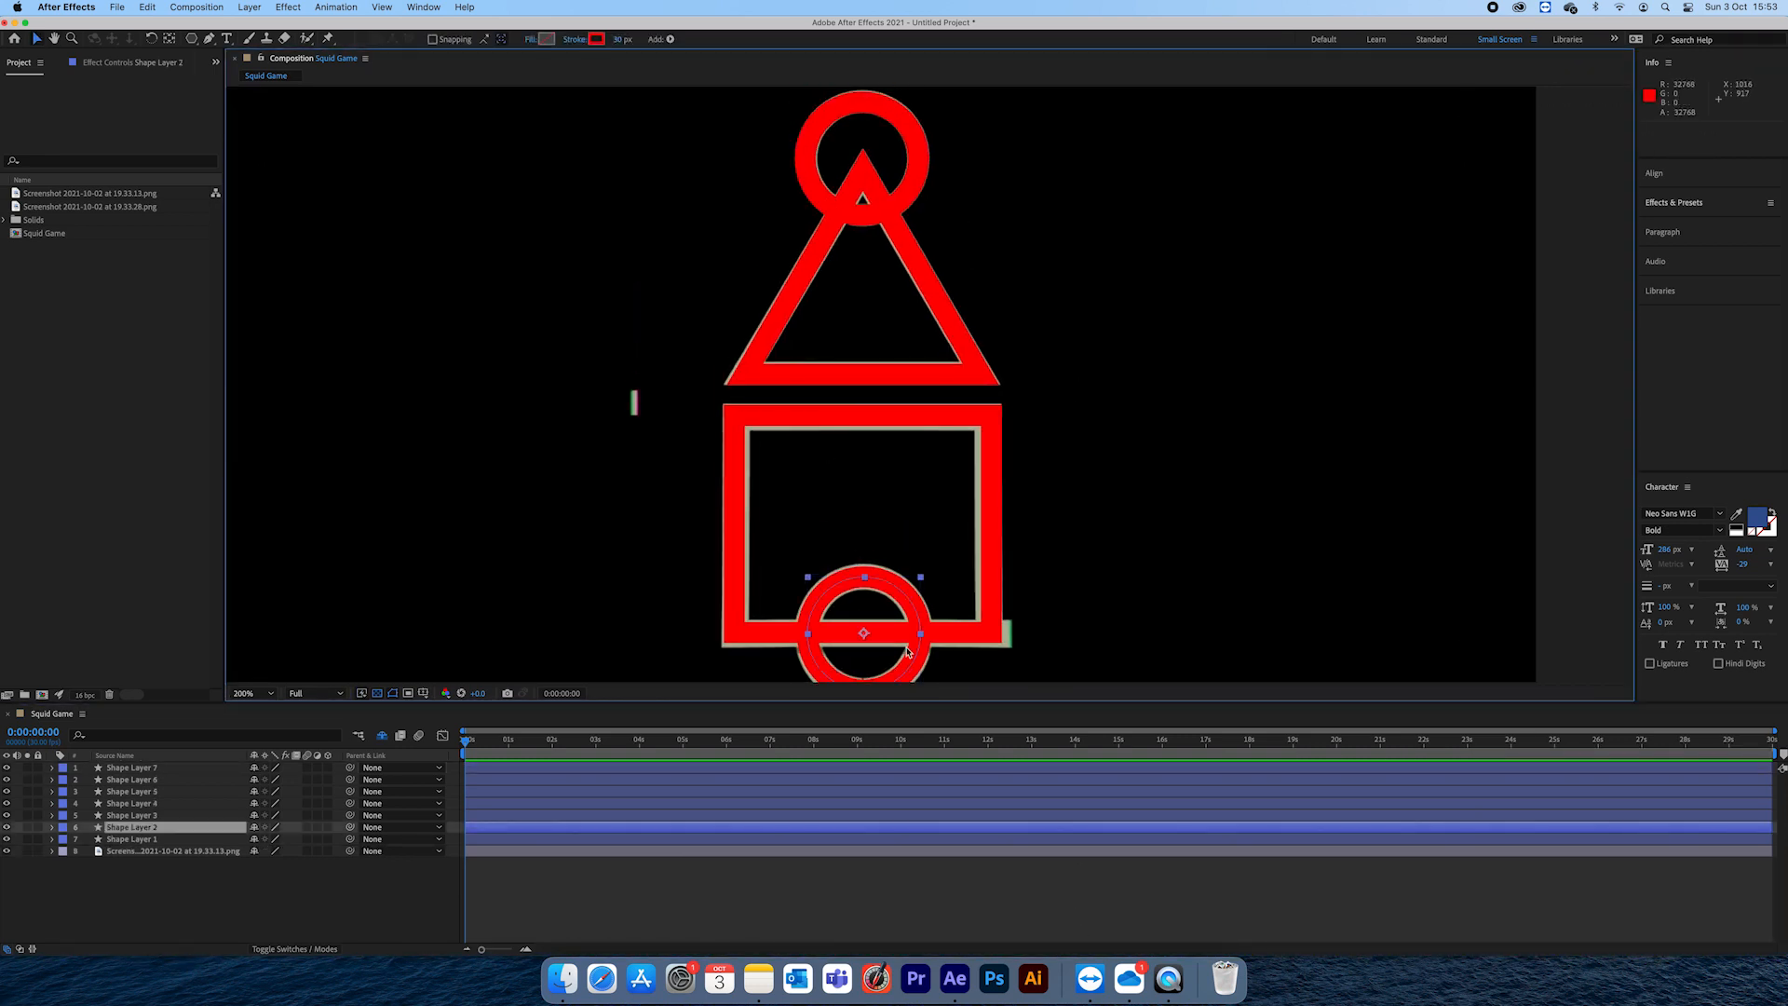
pyautogui.keyDown('shift'); pyautogui.click(961, 633); pyautogui.keyUp('shift')
pyautogui.keyDown('shift'); pyautogui.click(959, 416); pyautogui.keyUp('shift')
pyautogui.keyDown('shift'); pyautogui.click(938, 288); pyautogui.keyUp('shift')
pyautogui.keyDown('shift'); pyautogui.click(922, 122); pyautogui.keyUp('shift')
pyautogui.click(1654, 173)
pyautogui.click(1675, 213)
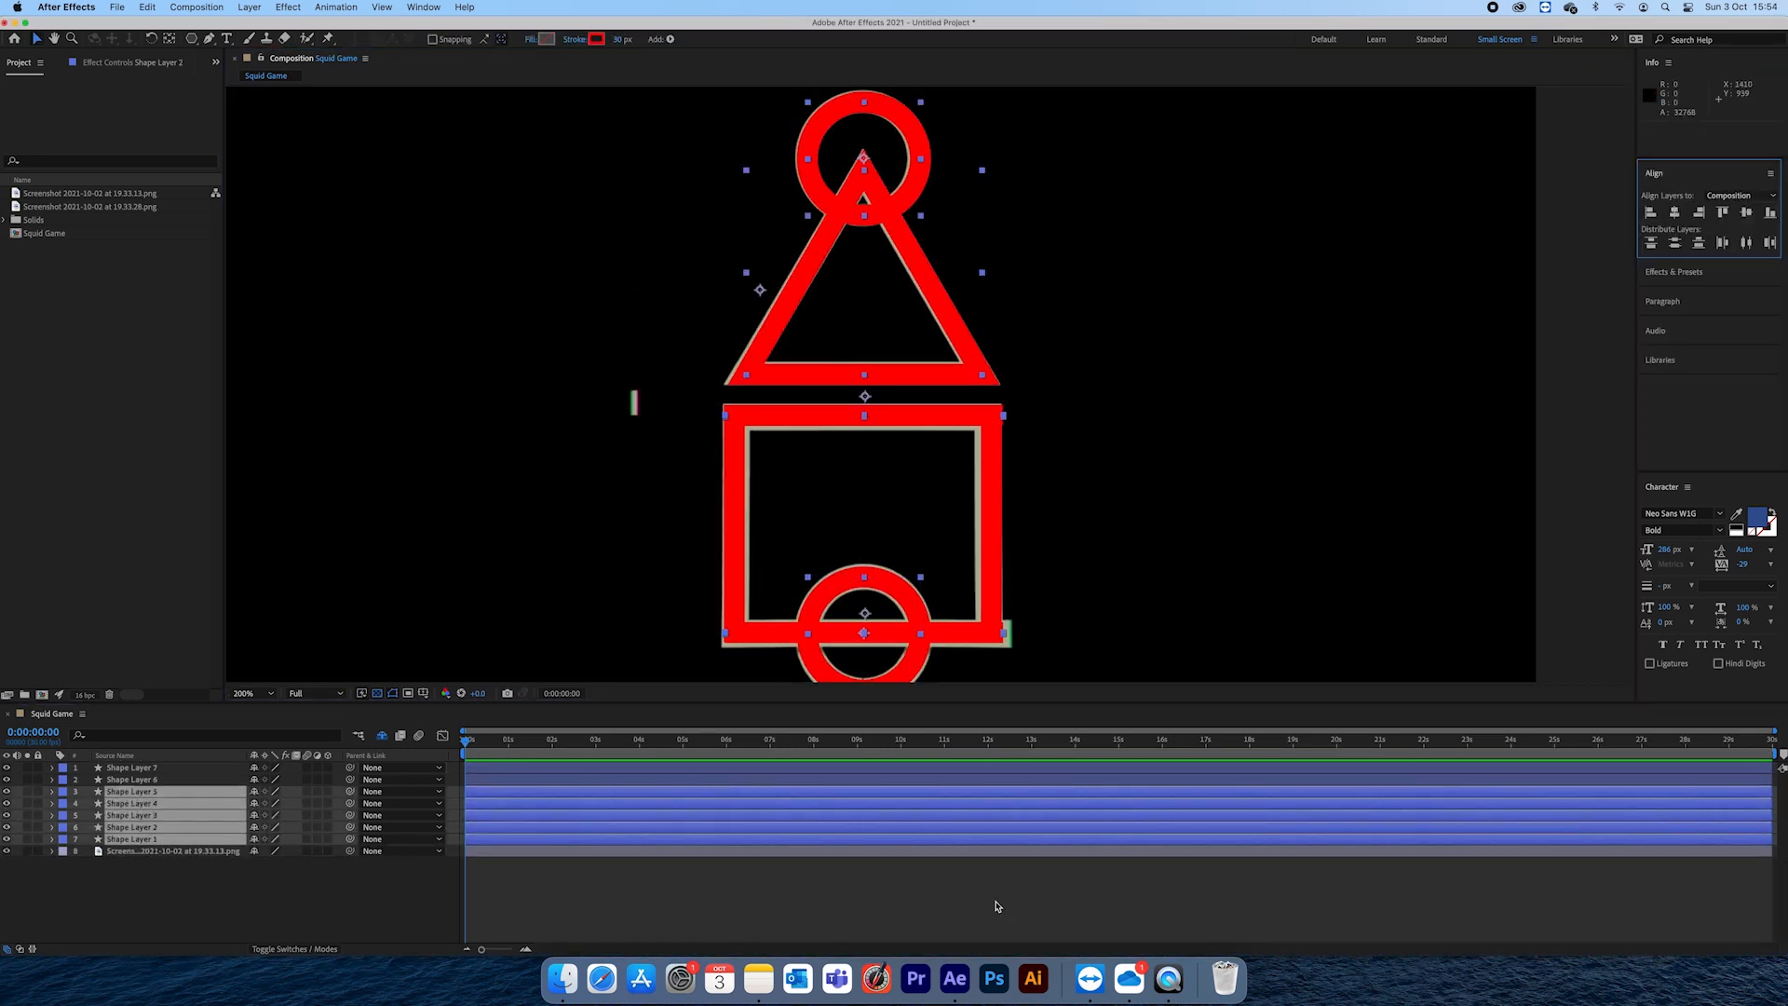
pyautogui.click(997, 906)
# Step: Select all layers in the Squid Game composition
pyautogui.scroll(1, 1065, 360)
pyautogui.click(1064, 360)
pyautogui.scroll(-2, 1067, 359)
pyautogui.click(624, 923)
pyautogui.press('super+a')
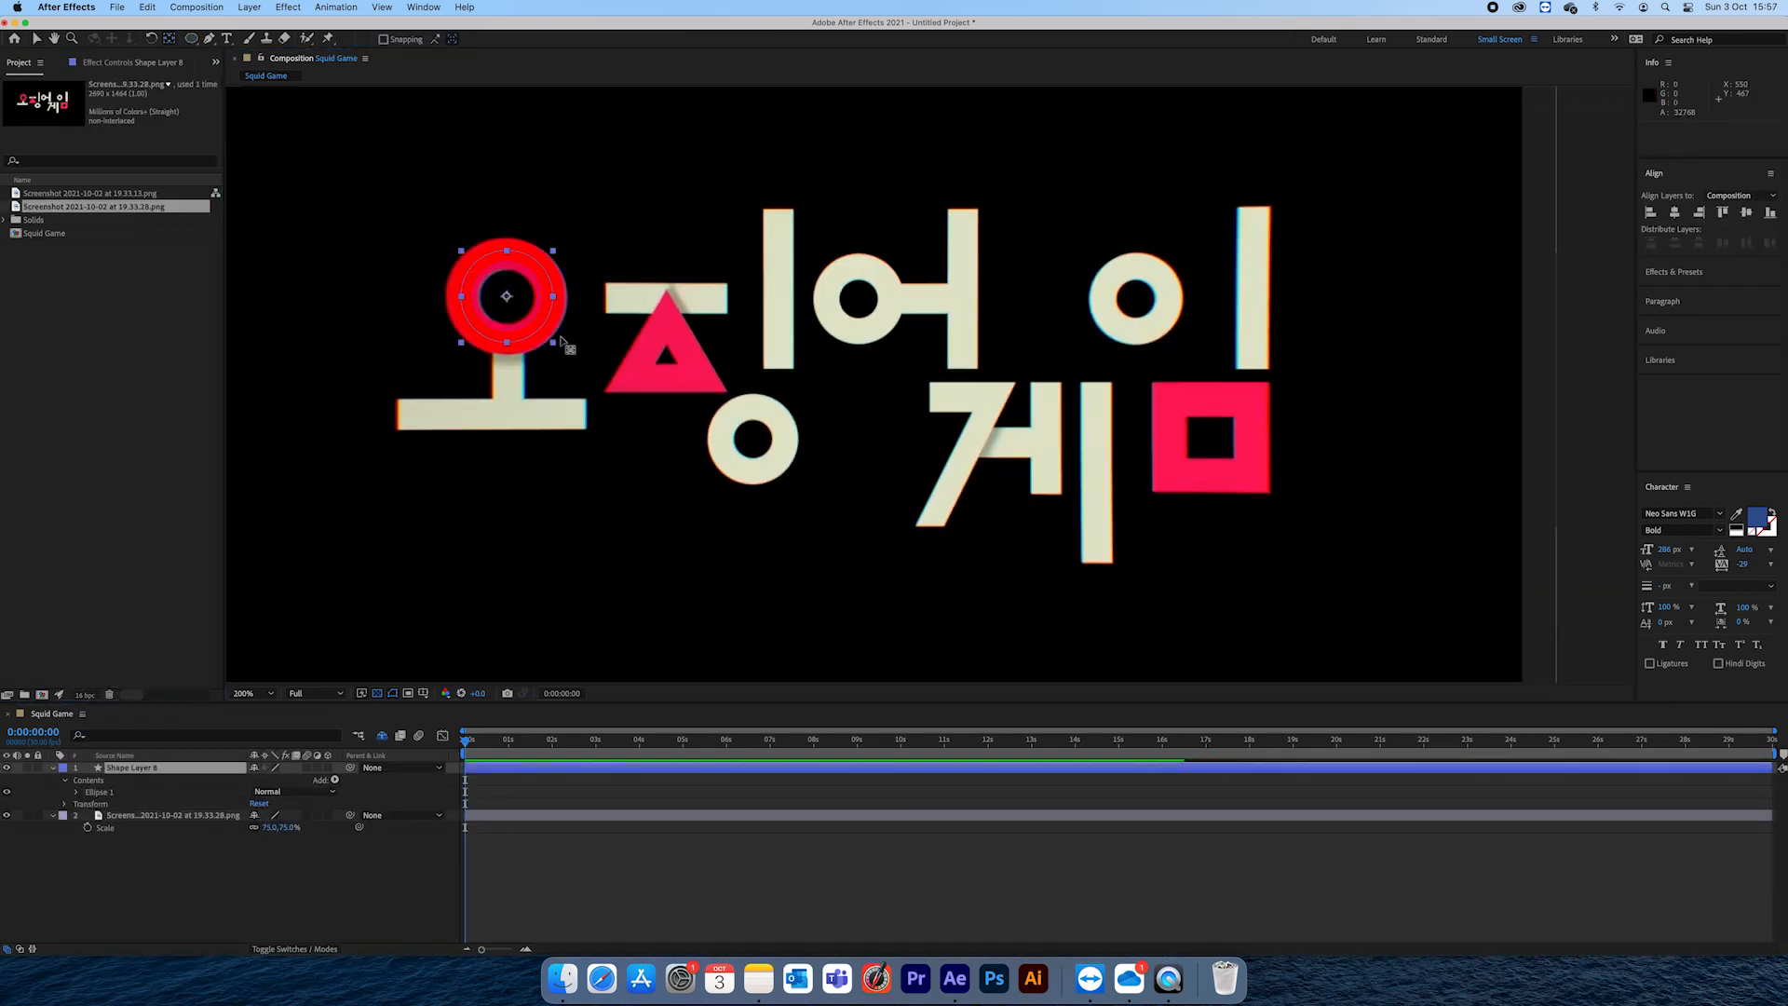
# Step: Reduce the size of the new ellipse traced over the pink circle of the first Korean character
pyautogui.moveTo(278, 816); pyautogui.dragTo(243, 820)
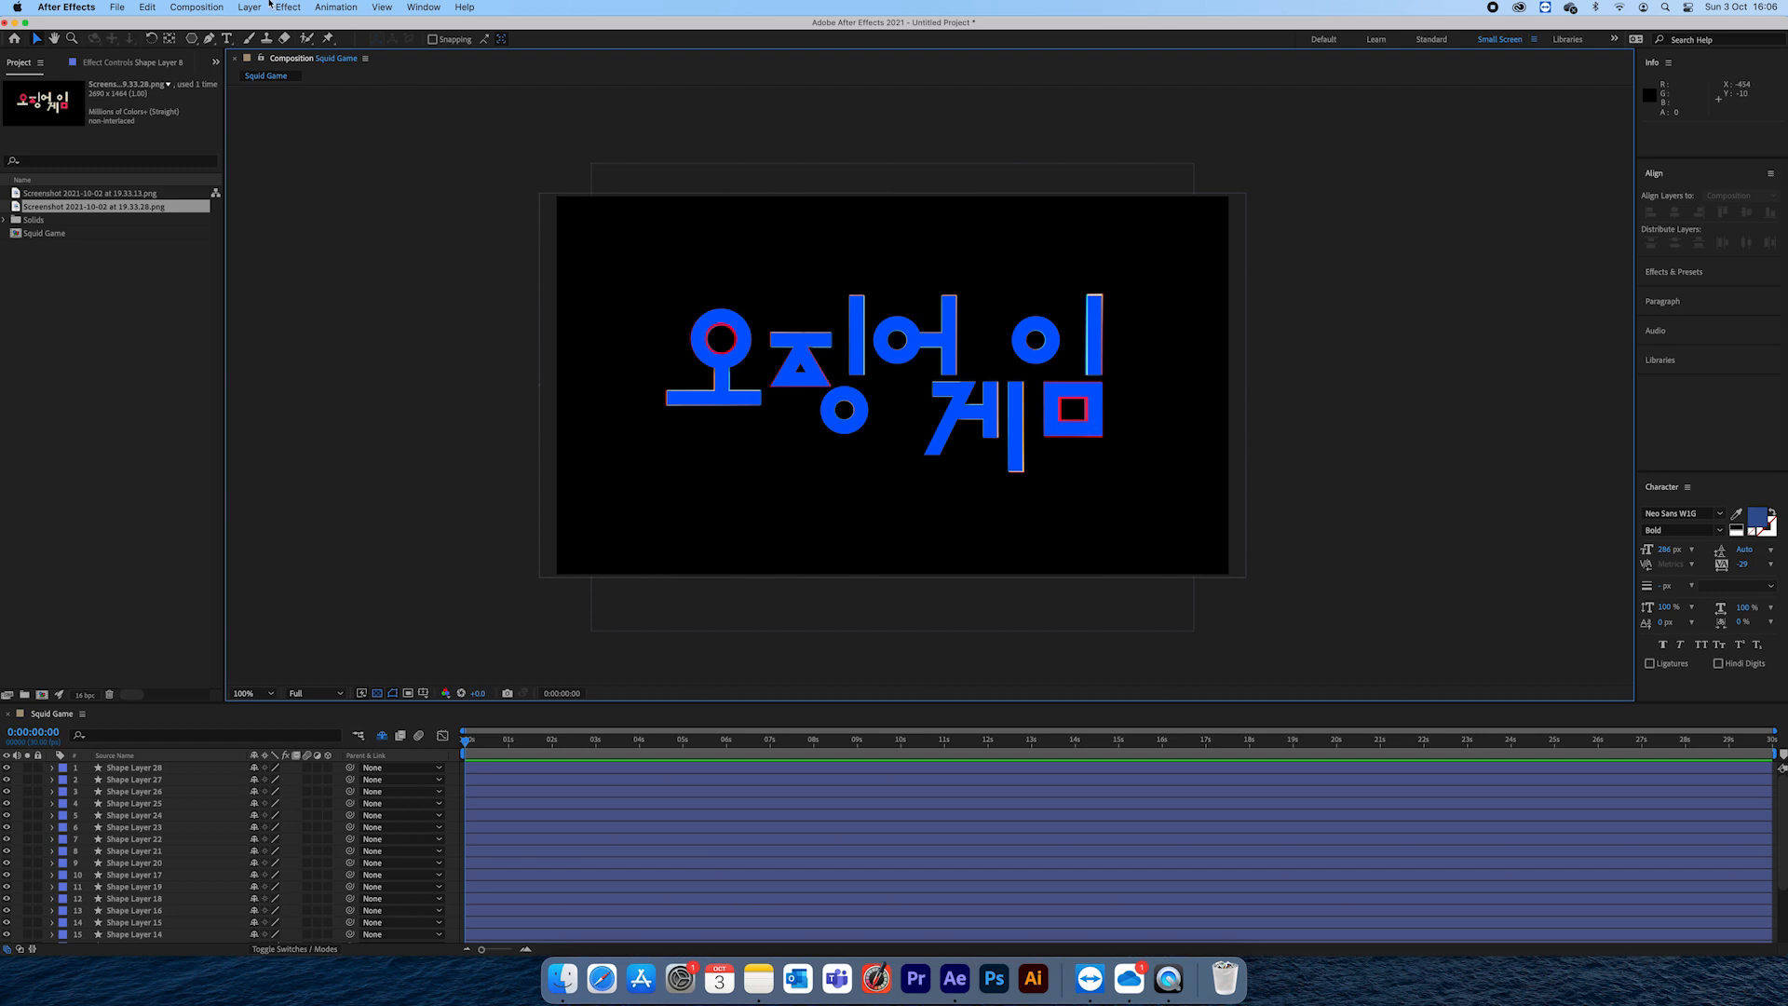
# Step: Add a new null object to the Squid Game composition
pyautogui.click(196, 6)
pyautogui.moveTo(249, 6)
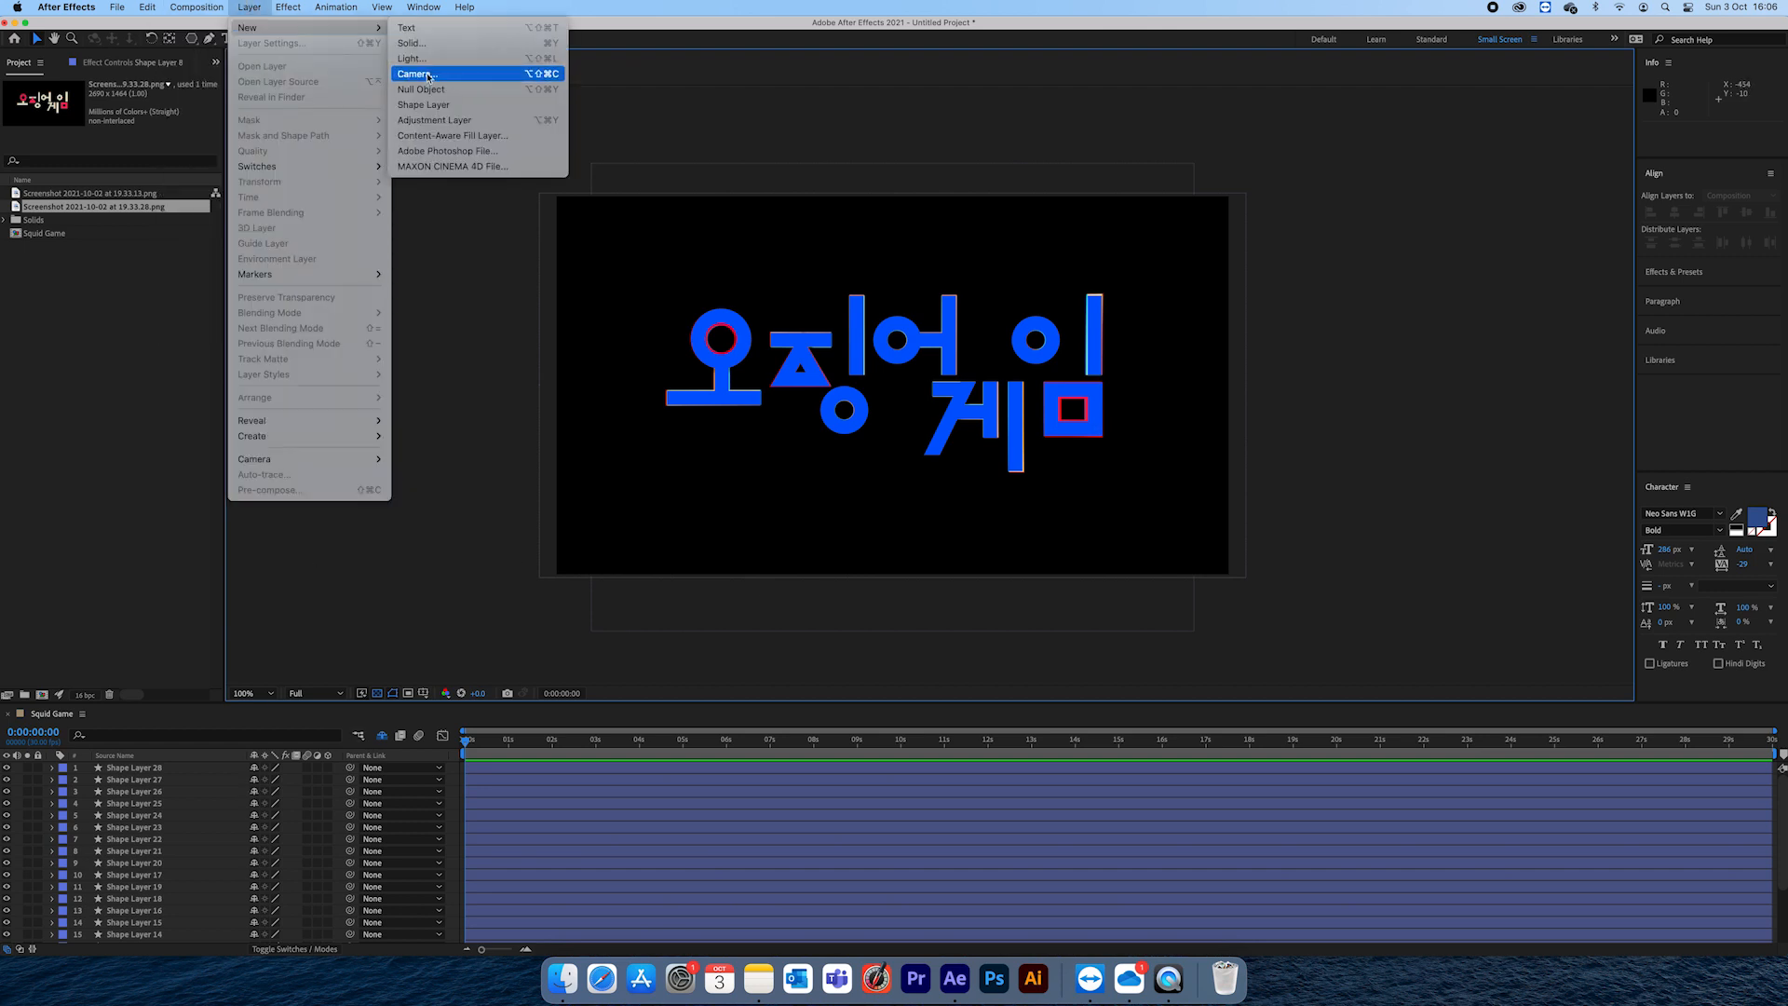
pyautogui.click(421, 88)
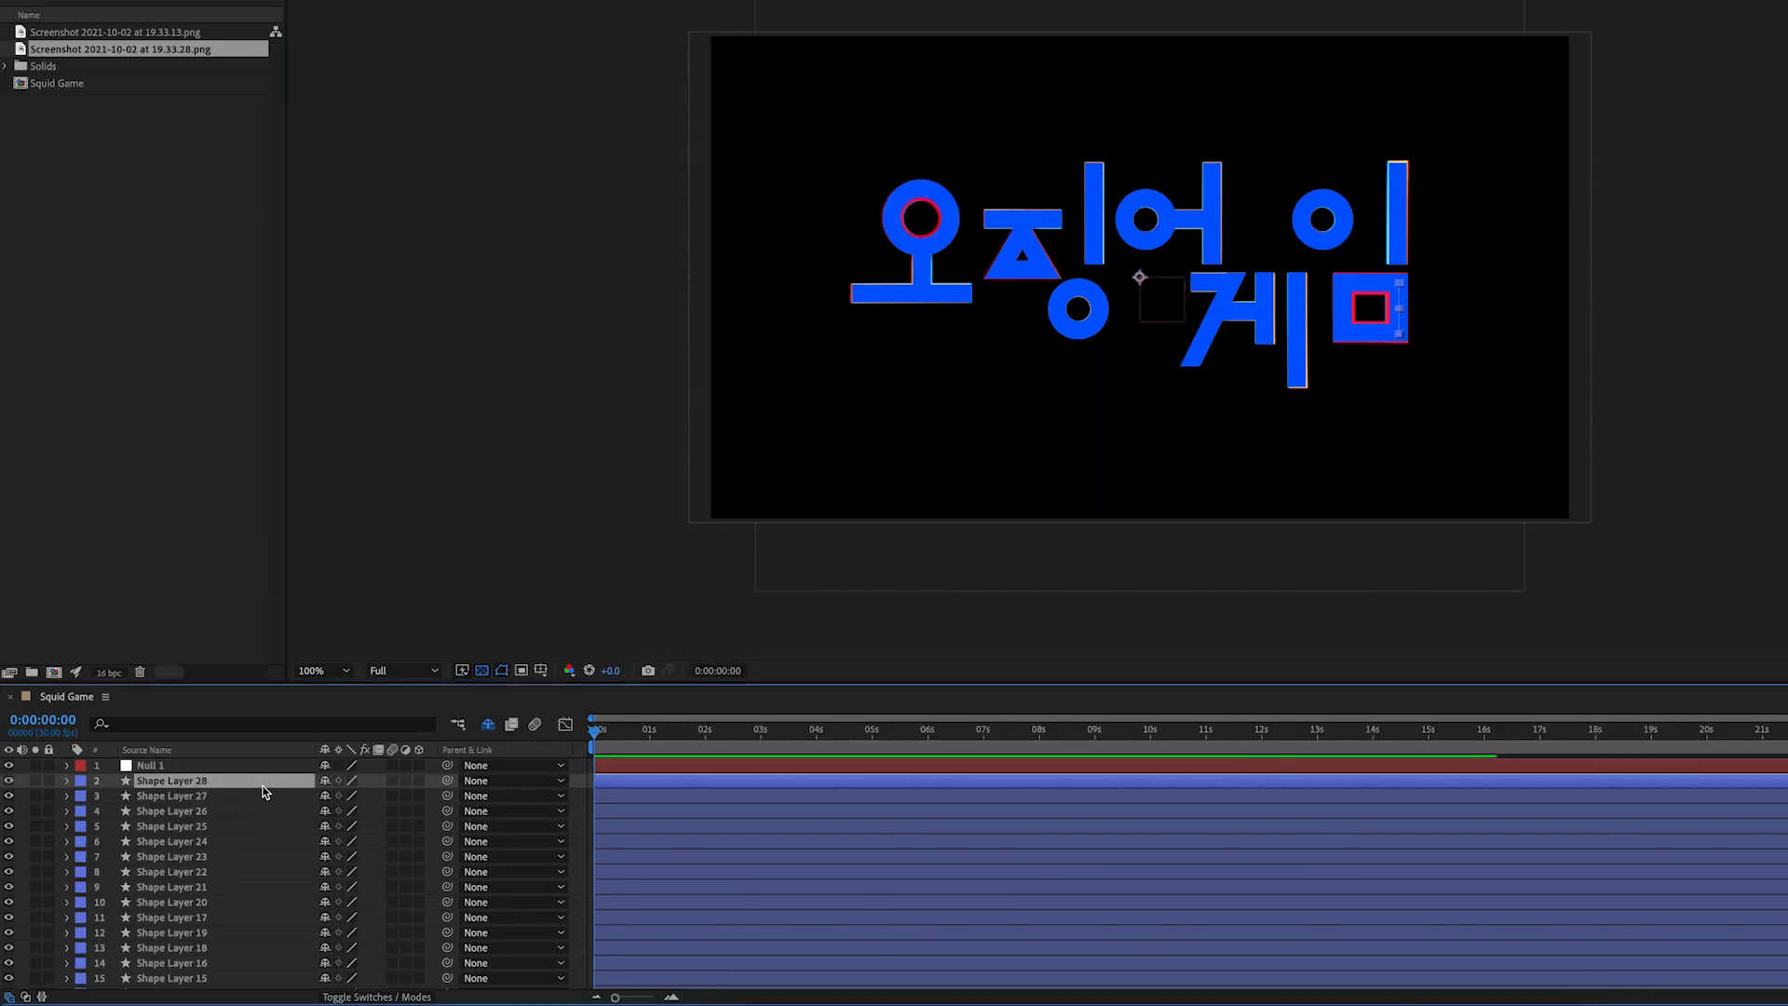
# Step: Parent Shape Layers 8 through 28 to the Null 1 layer
pyautogui.scroll(-3, 208, 801)
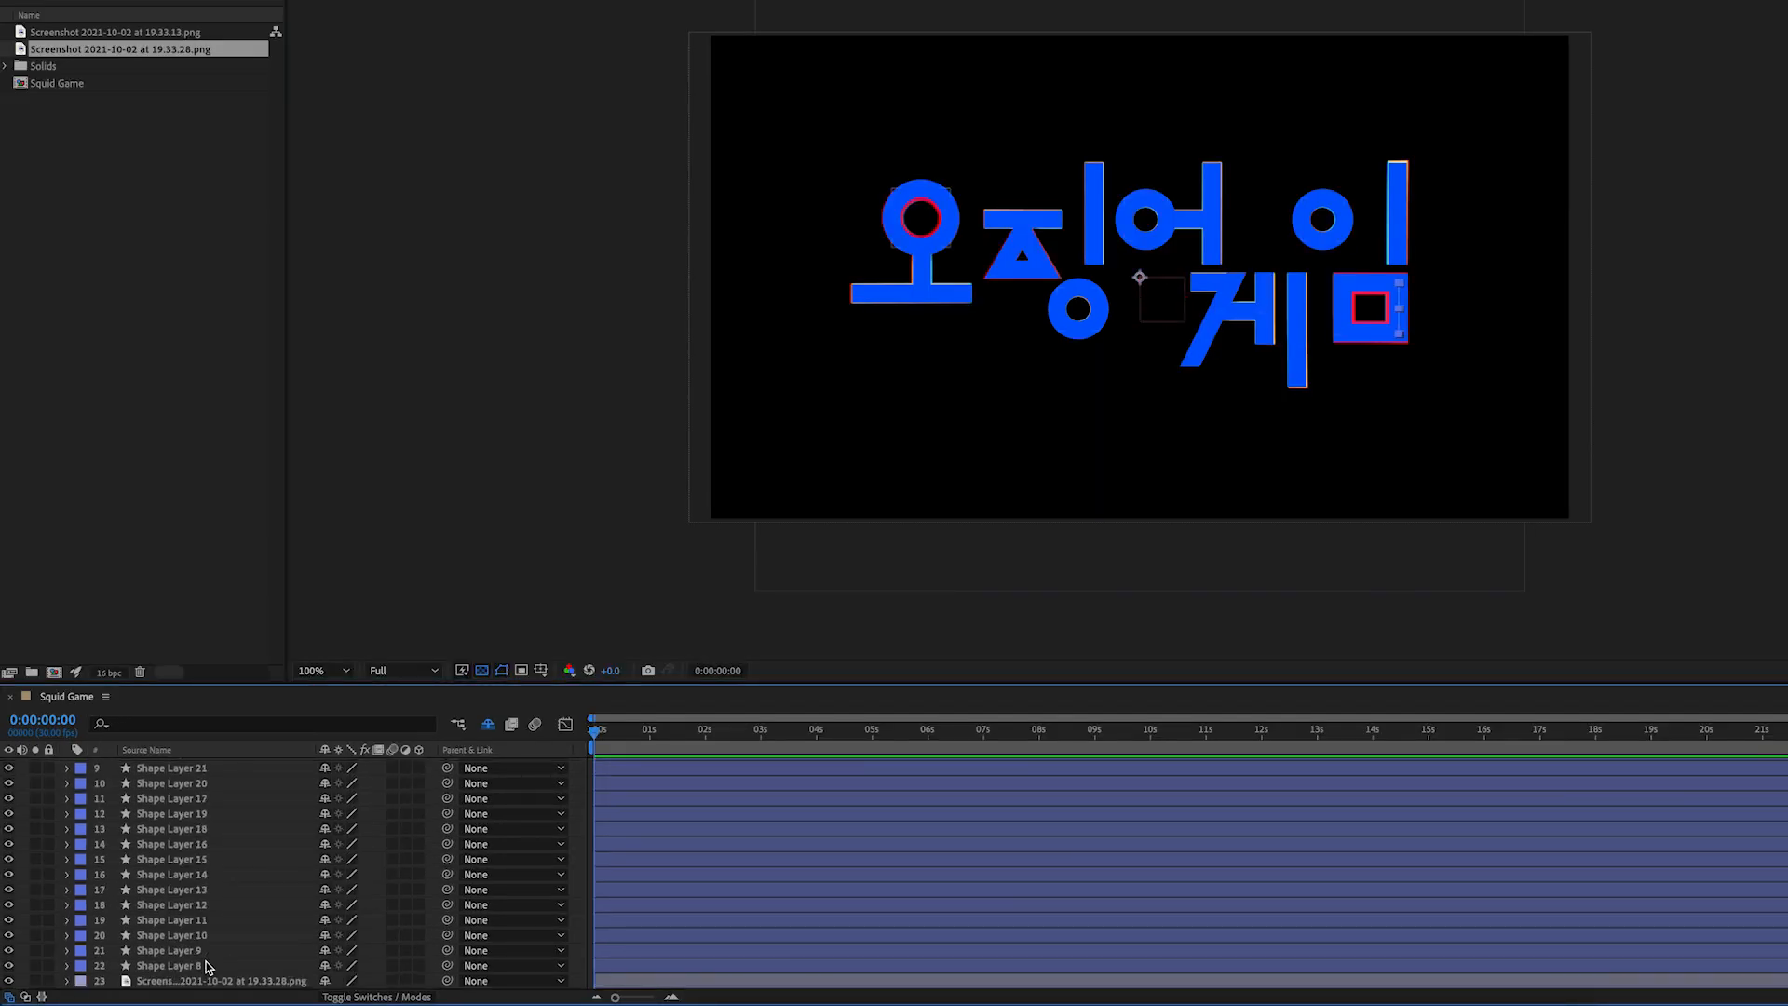
pyautogui.keyDown('shift'); pyautogui.click(207, 966); pyautogui.keyUp('shift')
pyautogui.scroll(3, 397, 818)
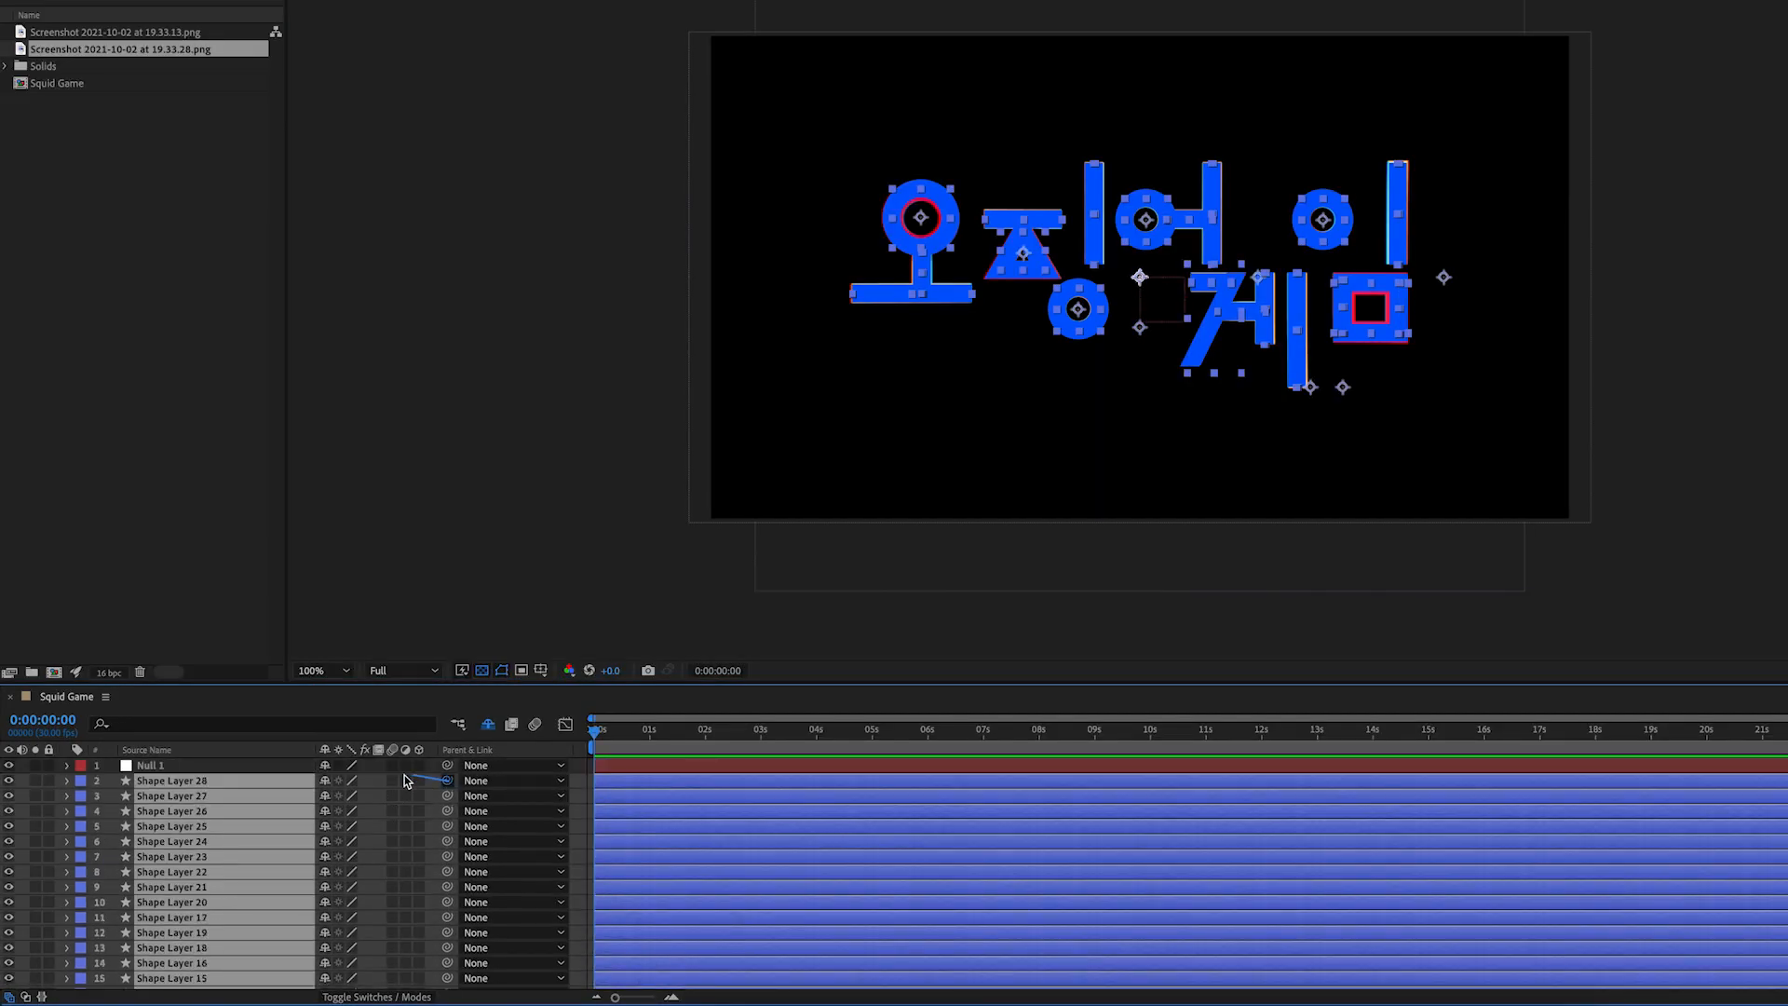
pyautogui.moveTo(405, 781); pyautogui.dragTo(298, 765)
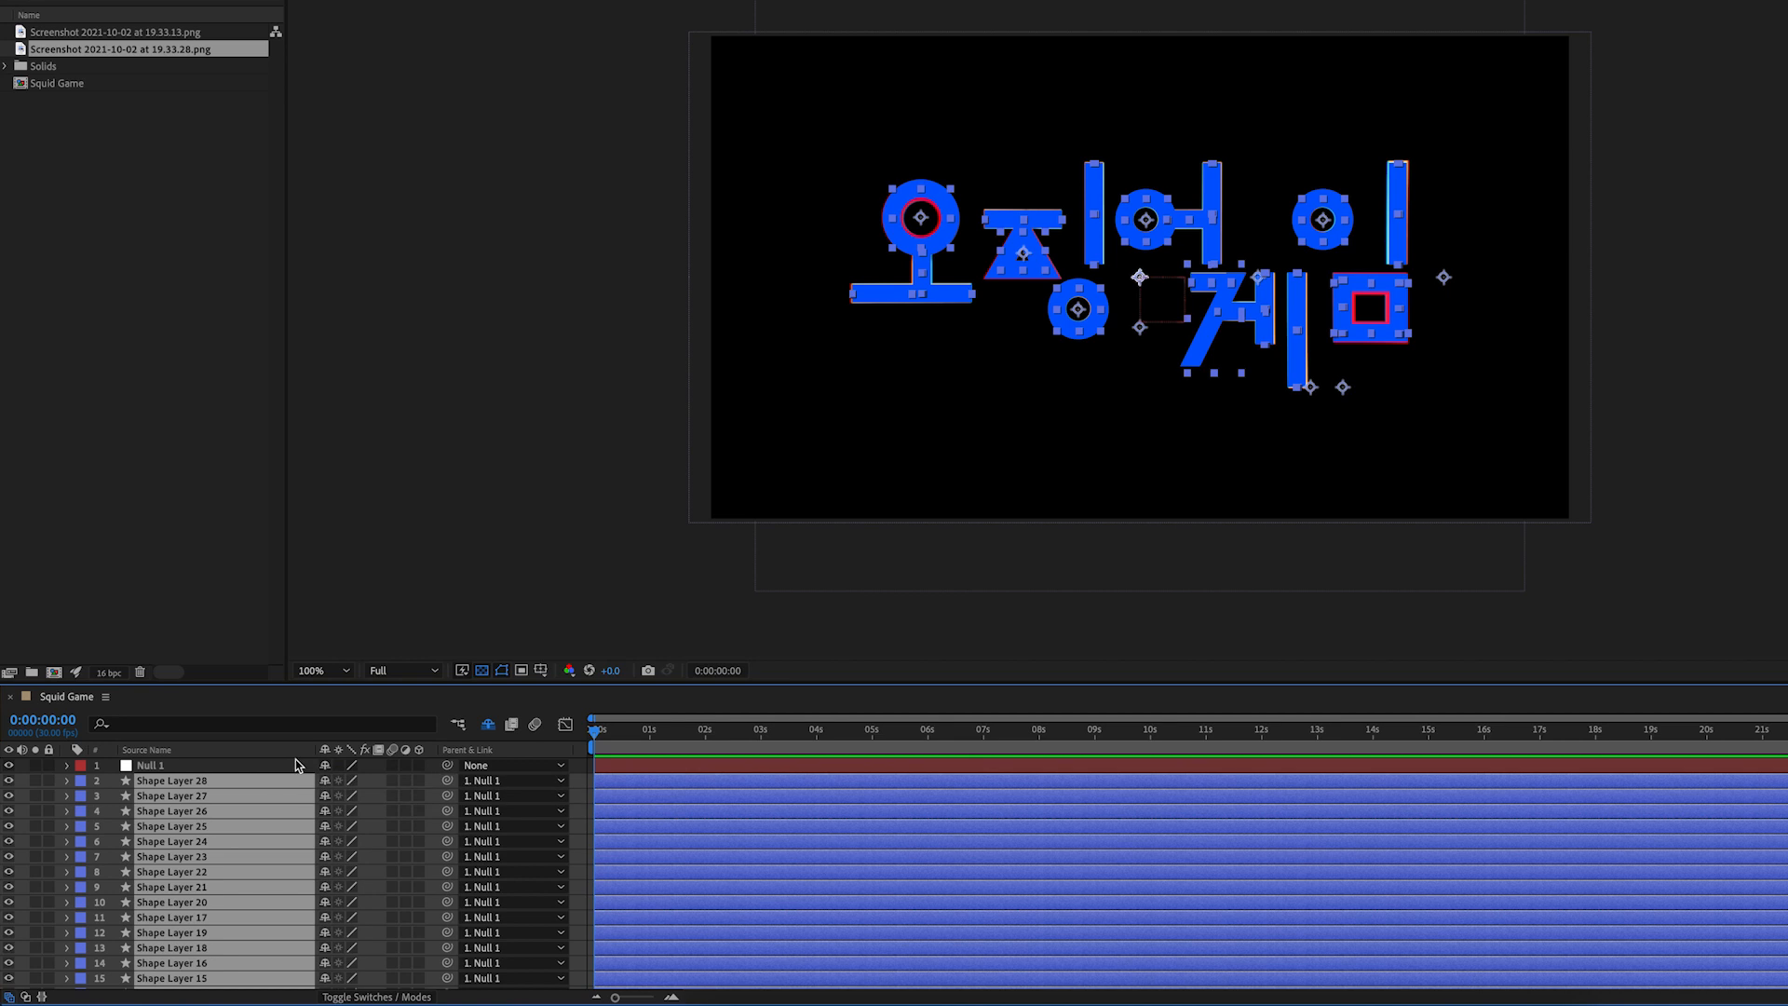
# Step: Set the scale of Null 1 to 75% to shrink the whole Korean title
pyautogui.click(222, 767)
pyautogui.press('s')
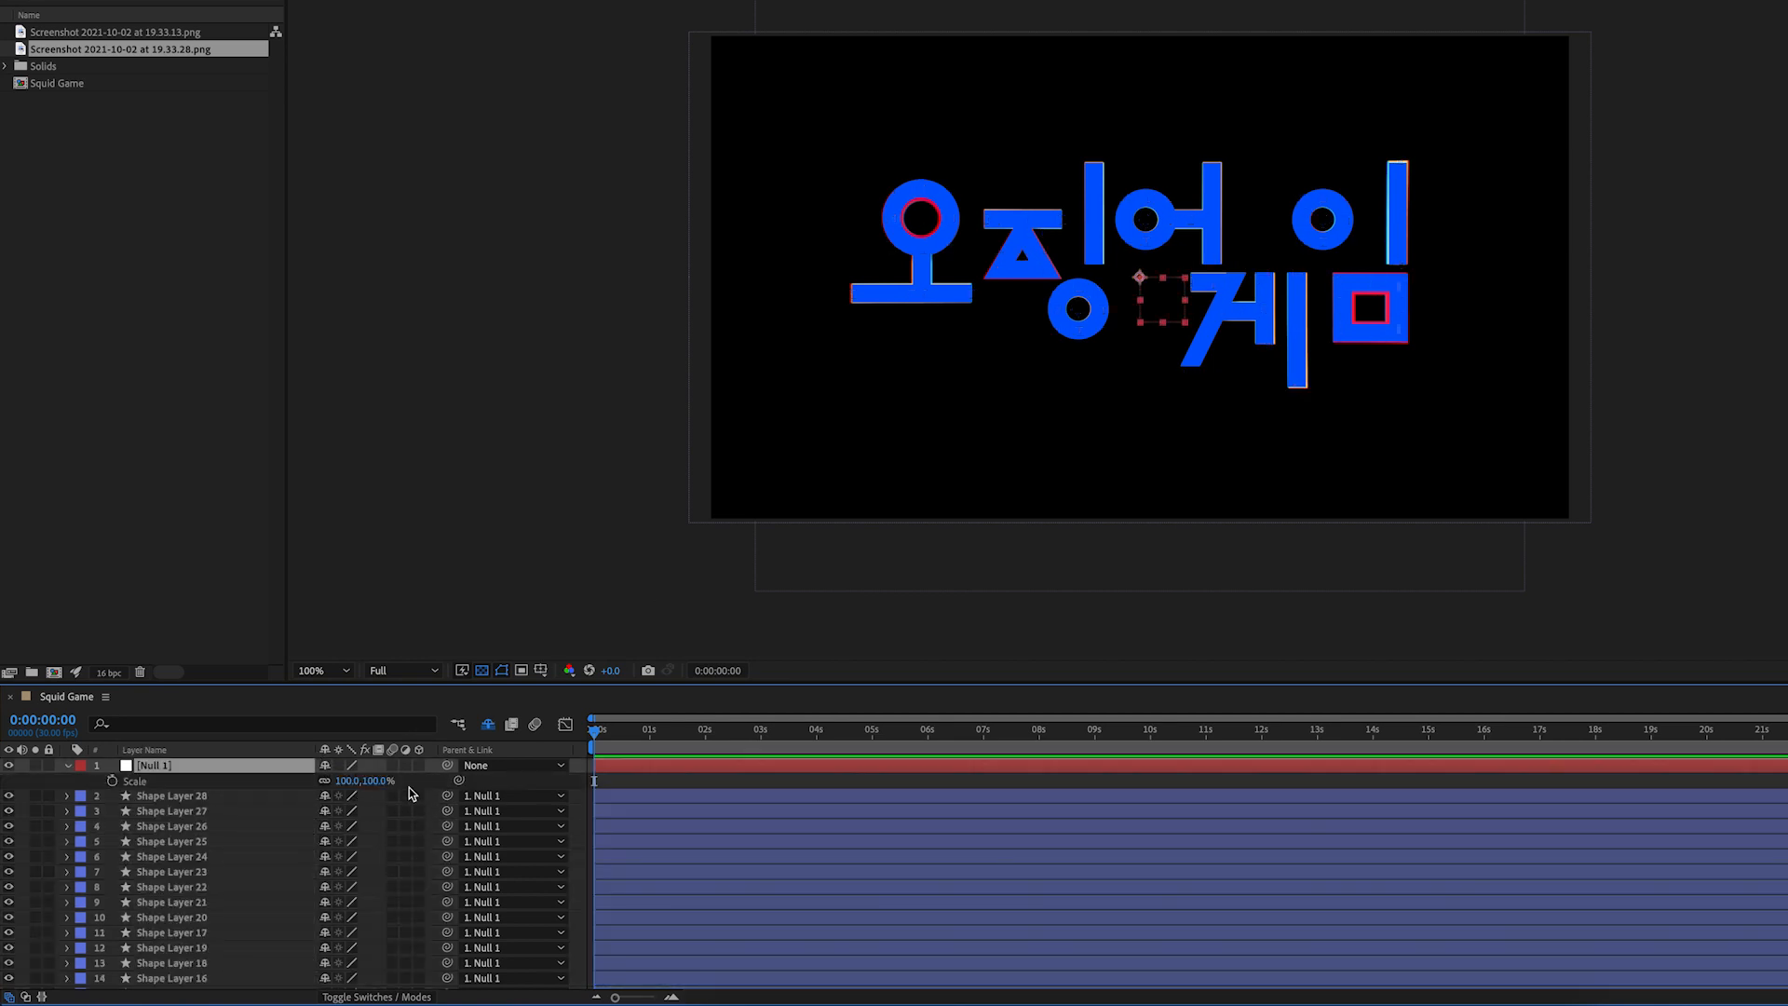
pyautogui.click(346, 781)
pyautogui.write('75')
pyautogui.press('Return')
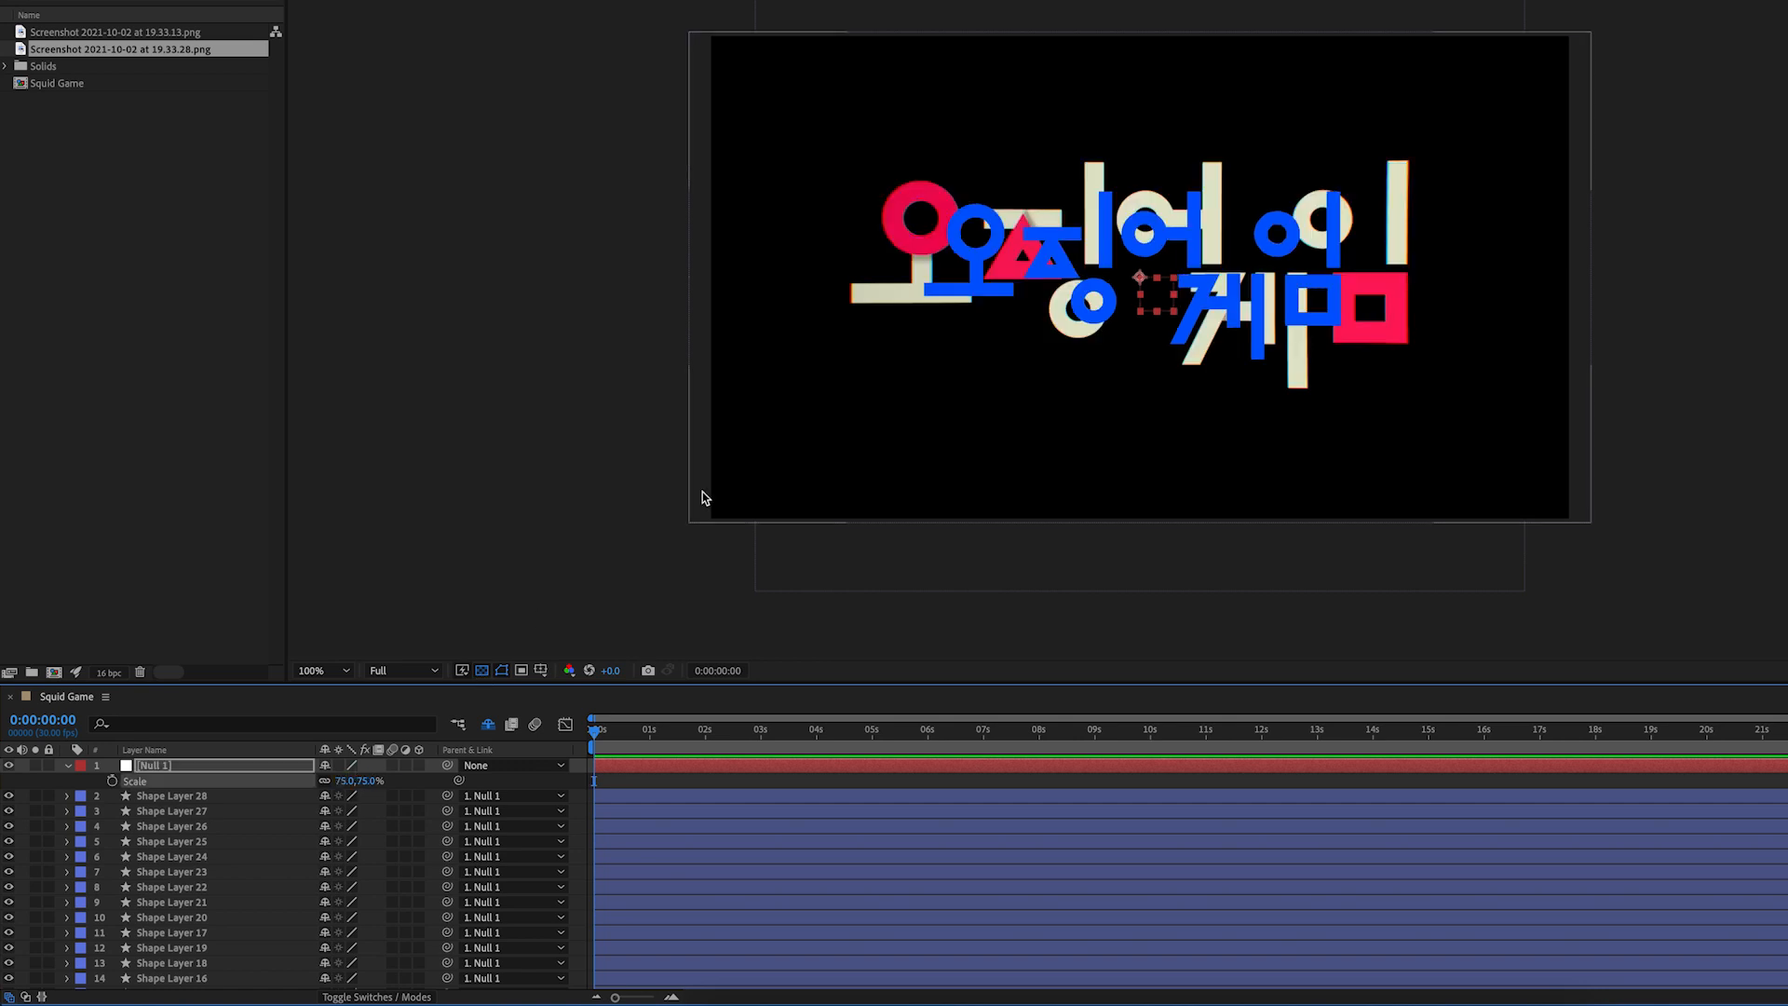
# Step: Hide the Korean title's reference screenshot layer
pyautogui.scroll(2, 1305, 154)
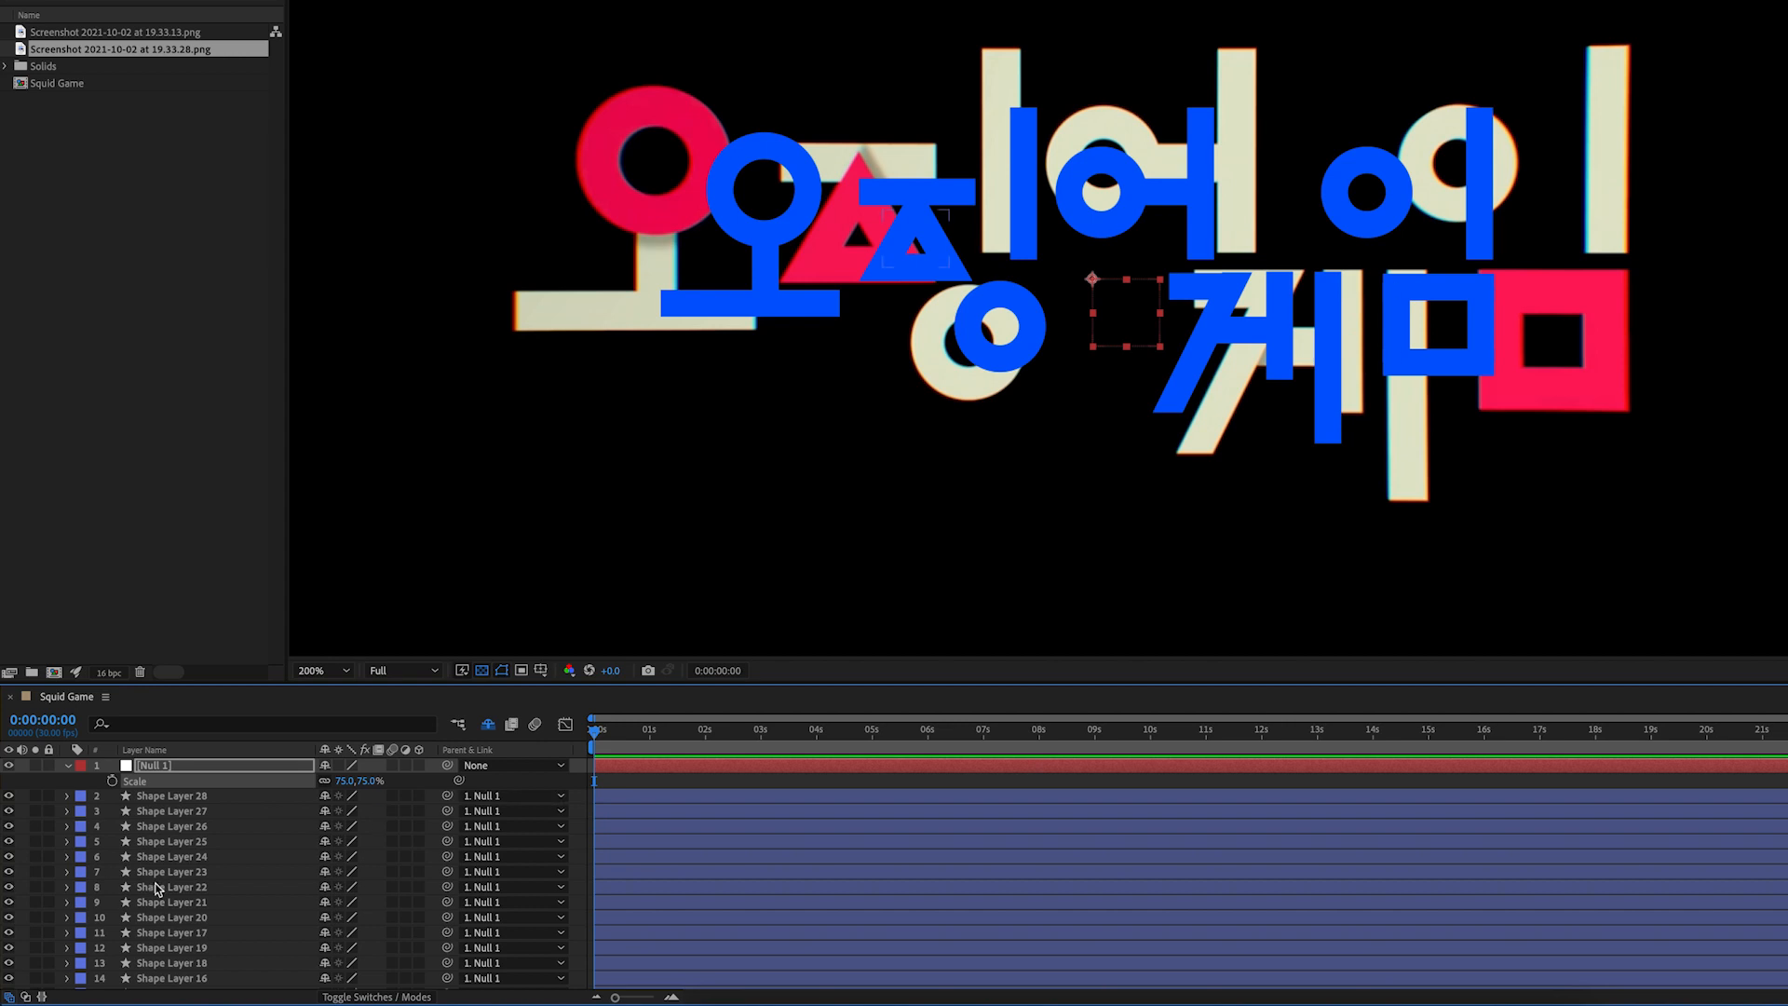
pyautogui.scroll(-3, 159, 889)
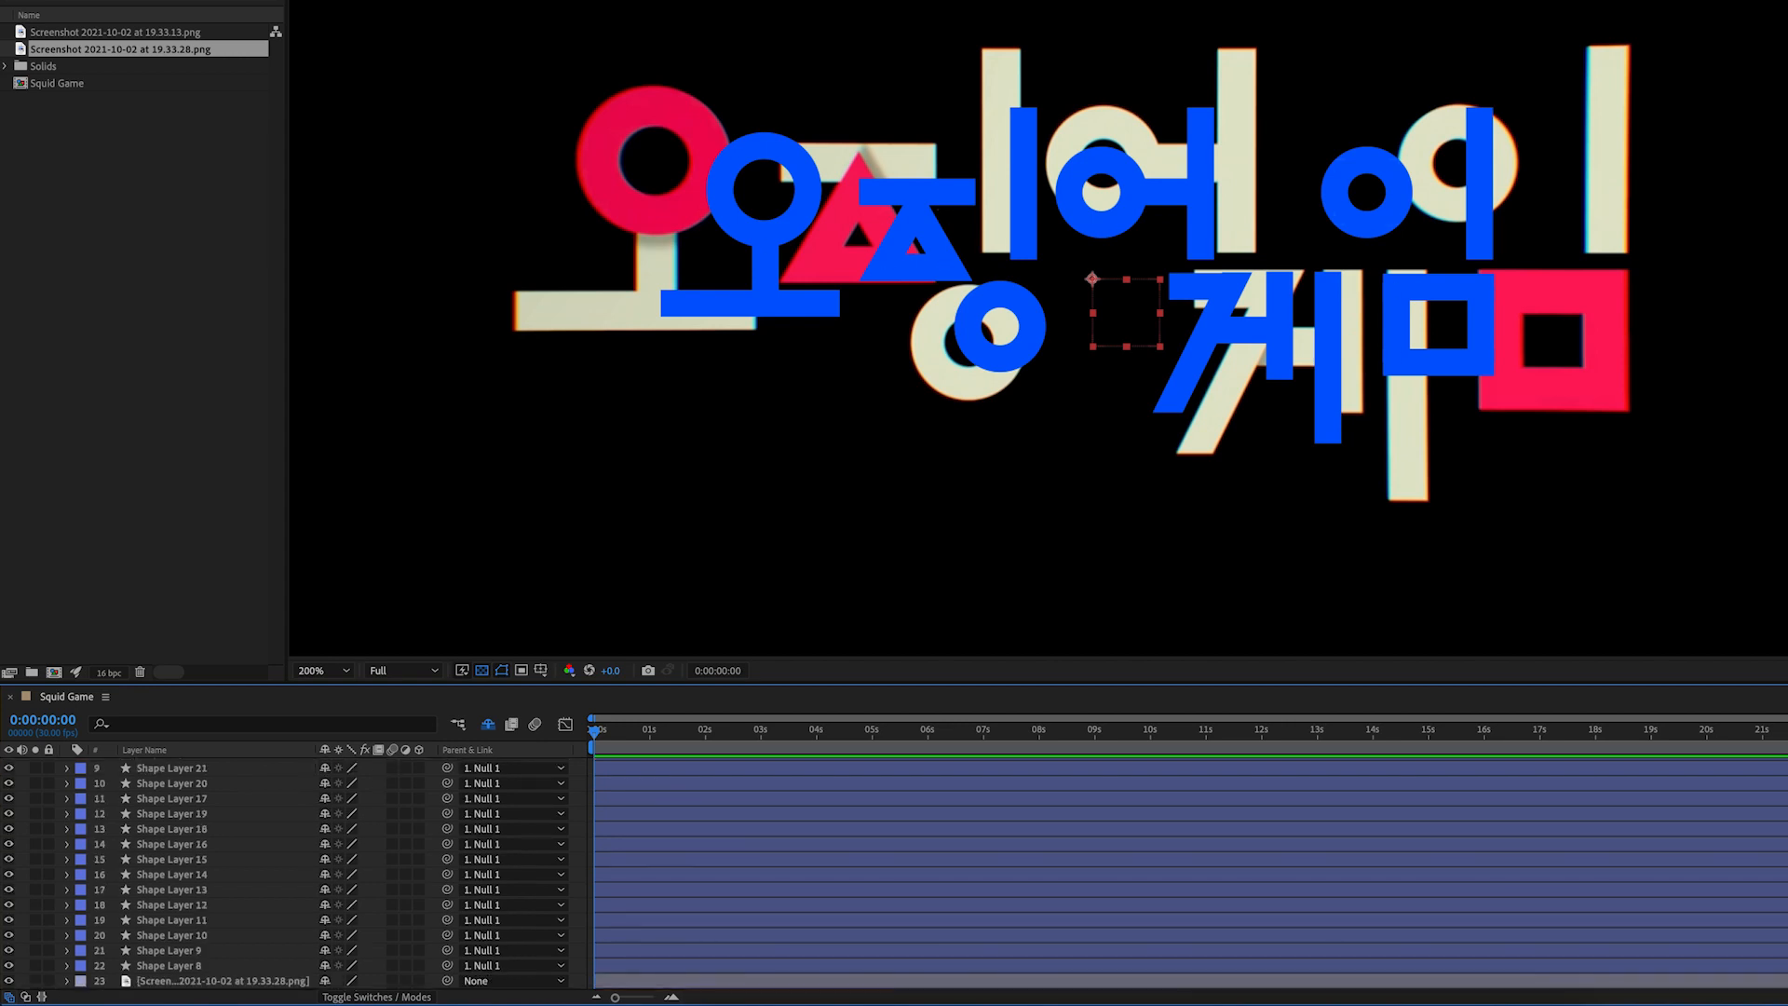
pyautogui.click(9, 981)
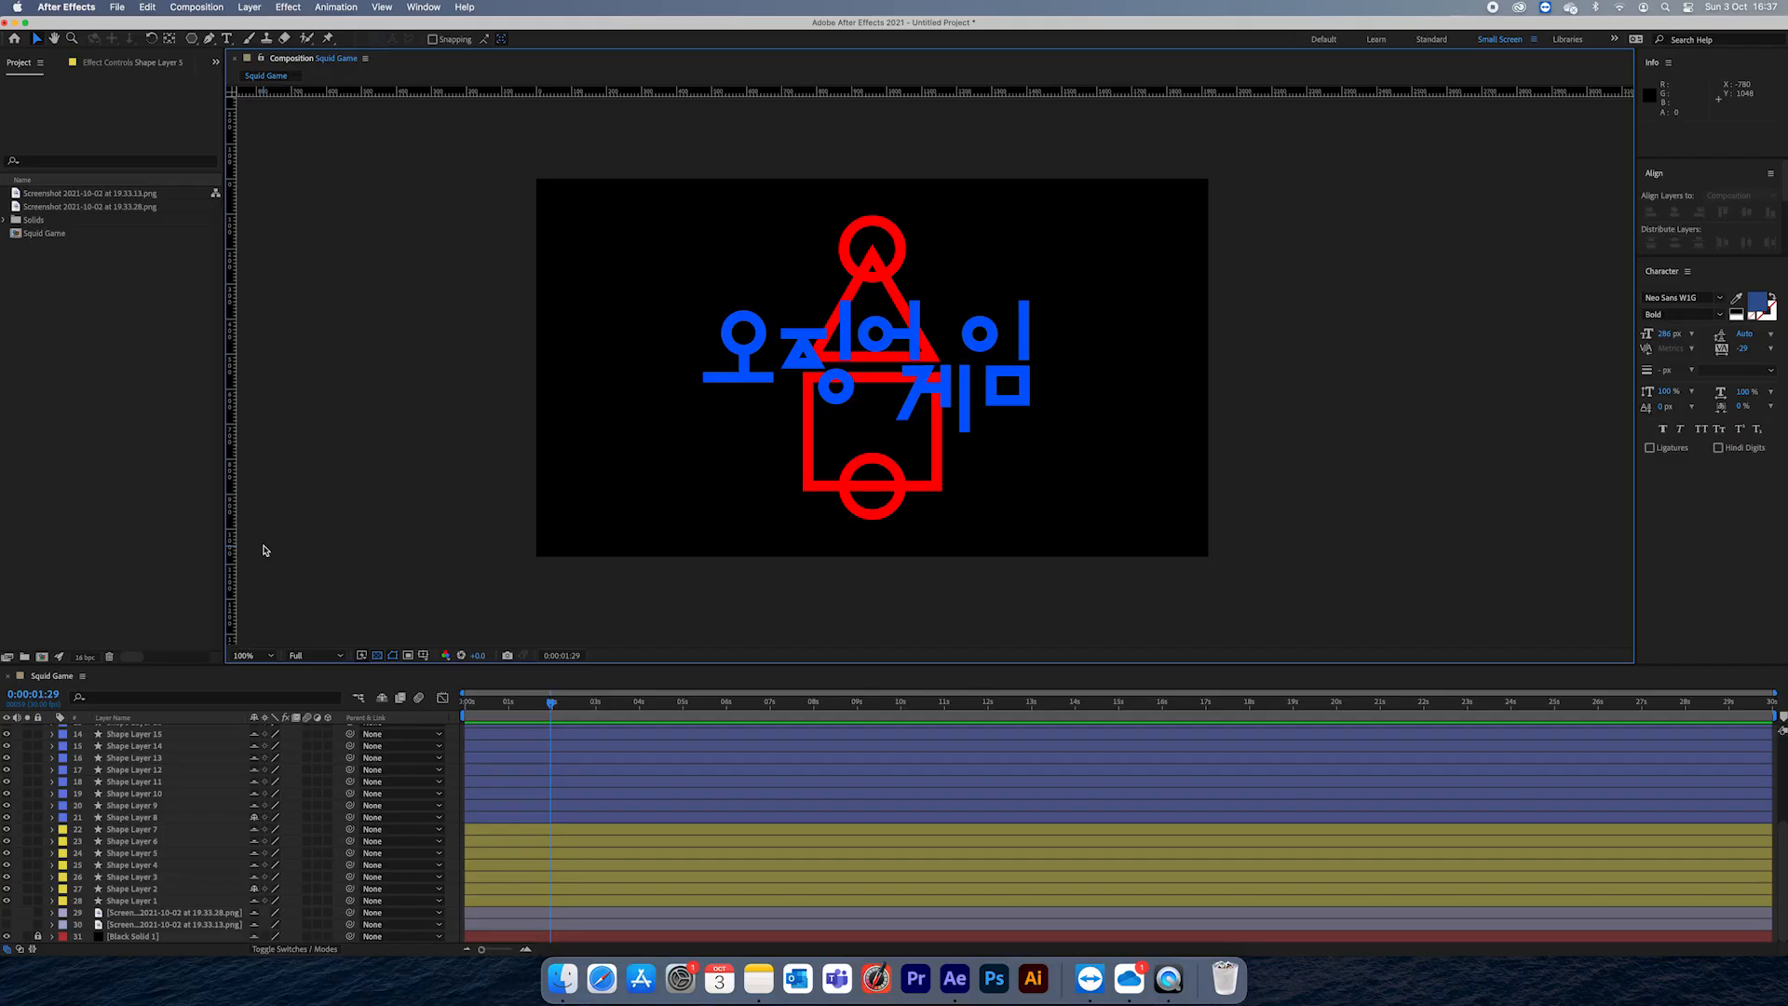
# Step: Hide all shapes except the first character's blue circle and the lower red circle, and hide the shy layers in the timeline
pyautogui.click(736, 340)
pyautogui.scroll(5, 12, 810)
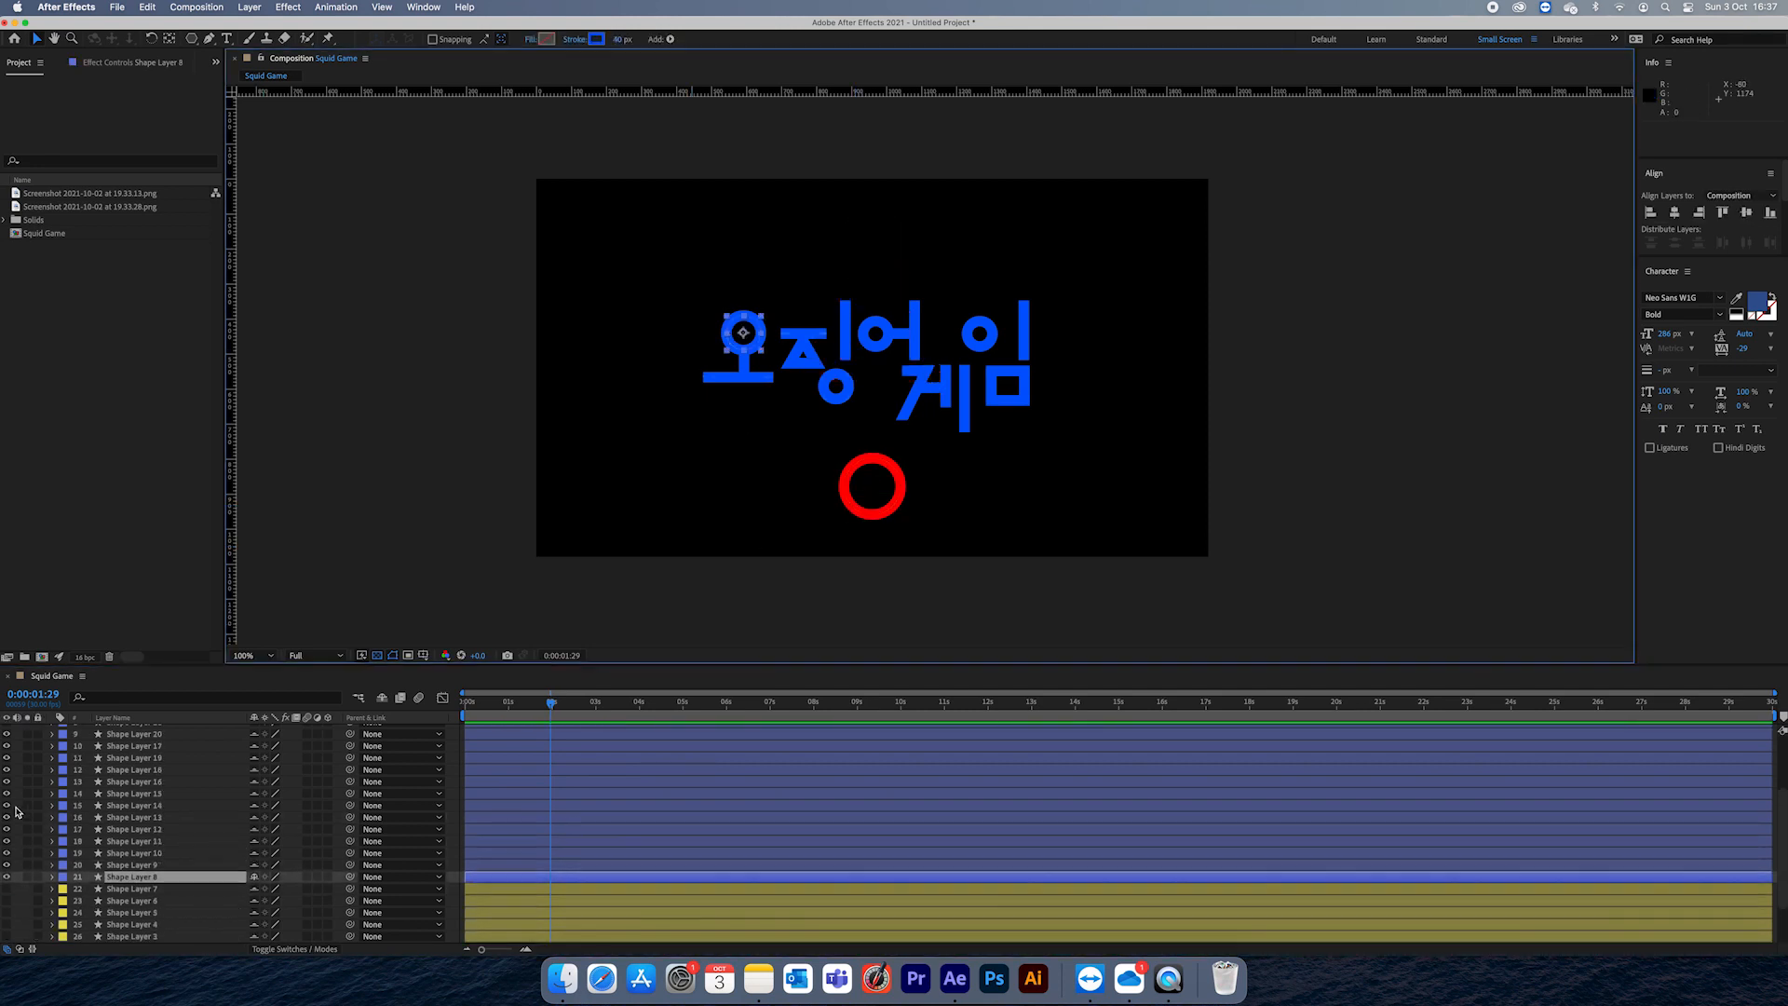
pyautogui.moveTo(7, 861); pyautogui.dragTo(8, 731)
pyautogui.click(382, 697)
# Step: Place a vertical guide at the blue circle path's right edge, about 642 px, and a horizontal guide at the red circle path's bottom, about 959 px
pyautogui.scroll(1, 533, 373)
pyautogui.scroll(1, 534, 373)
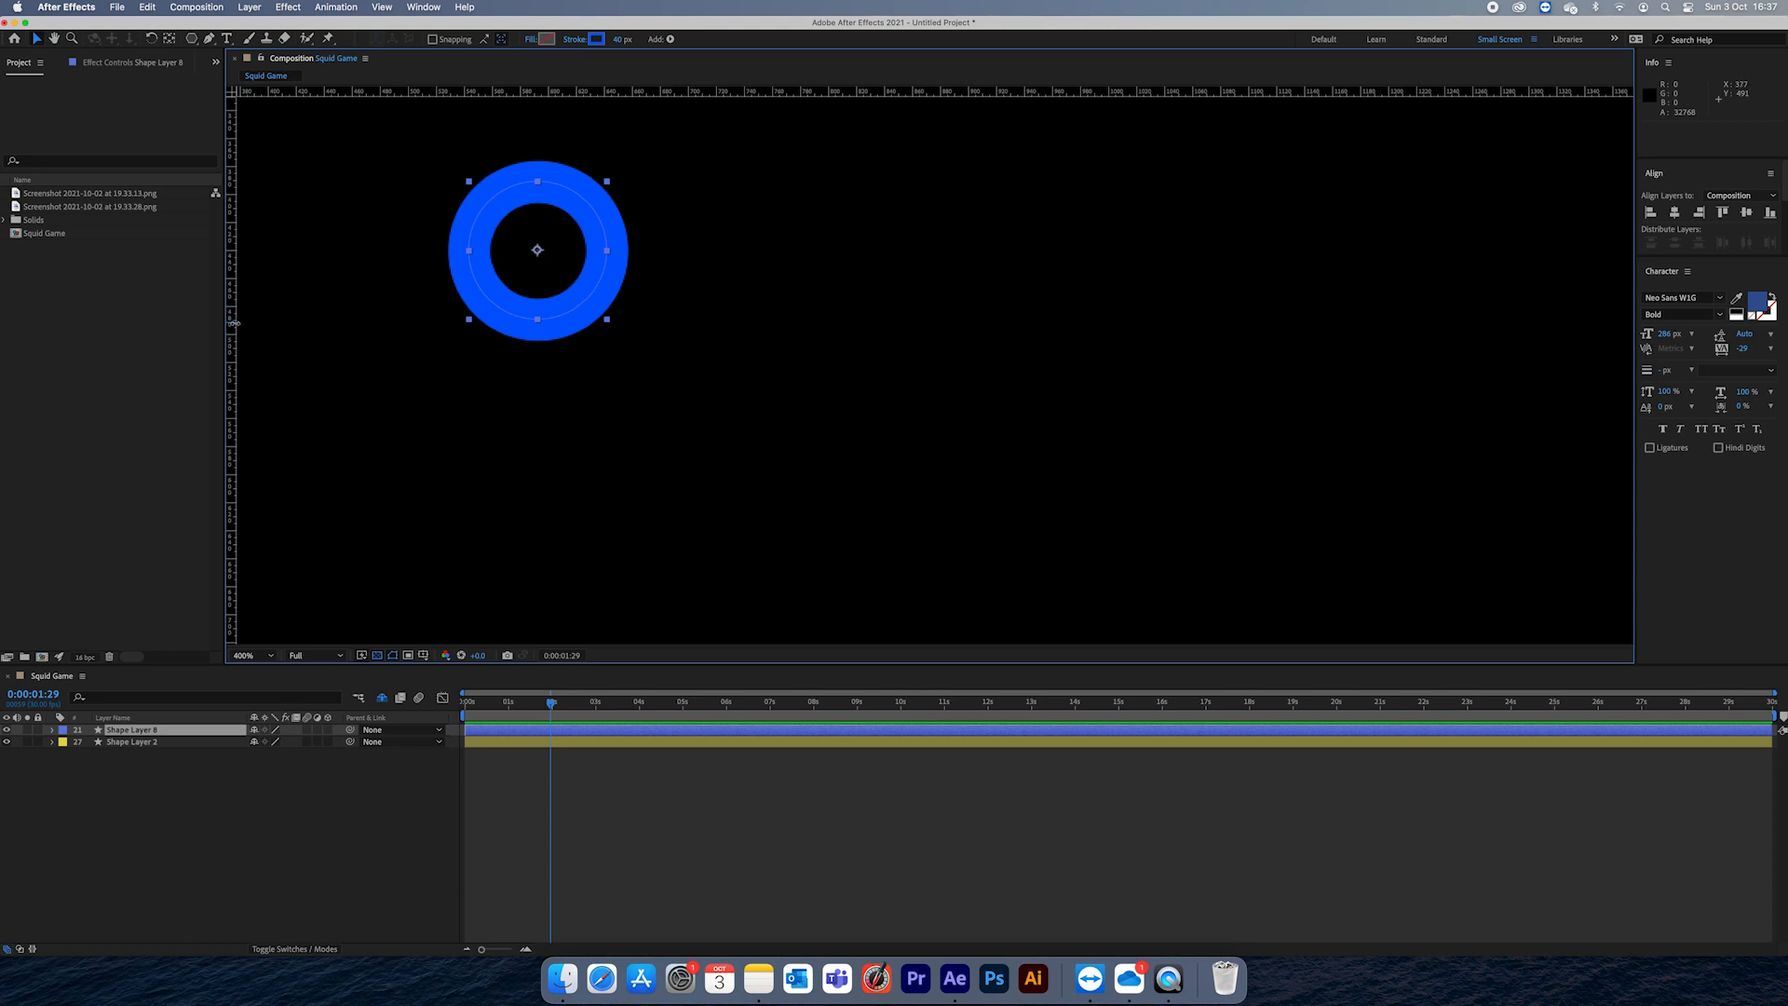
pyautogui.moveTo(233, 324); pyautogui.dragTo(607, 318)
pyautogui.moveTo(740, 506); pyautogui.dragTo(640, 304)
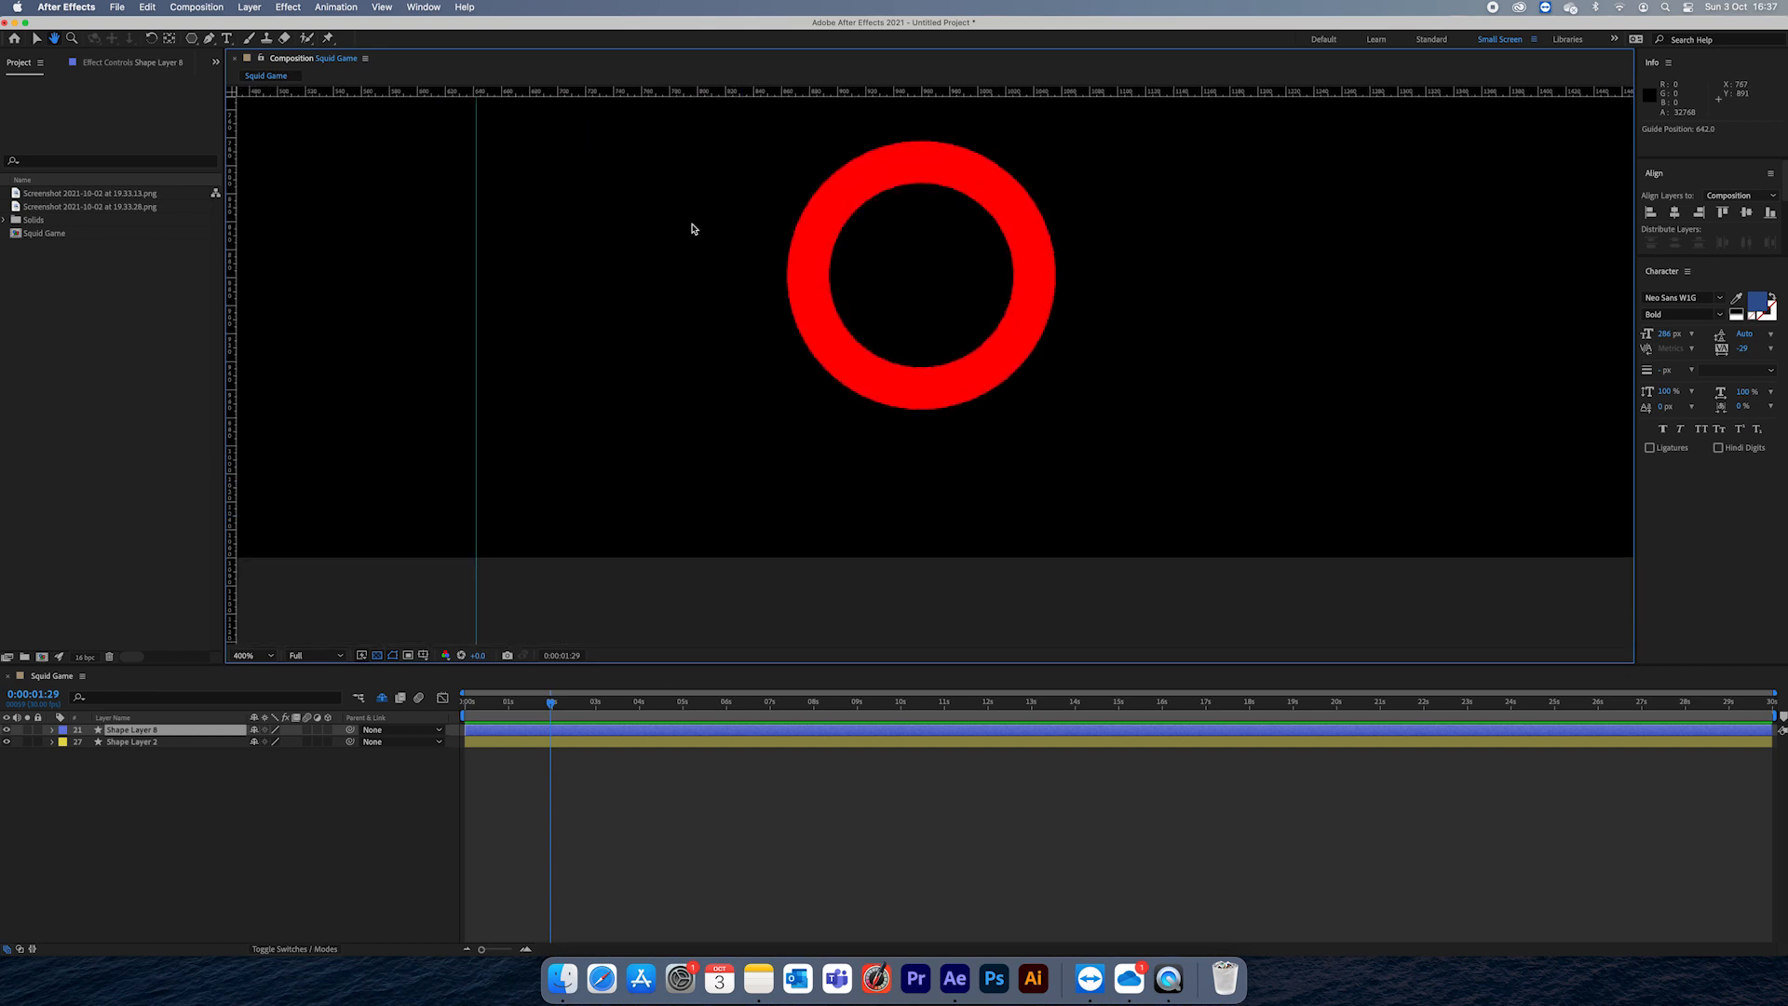
pyautogui.click(831, 354)
pyautogui.moveTo(821, 94); pyautogui.dragTo(816, 389)
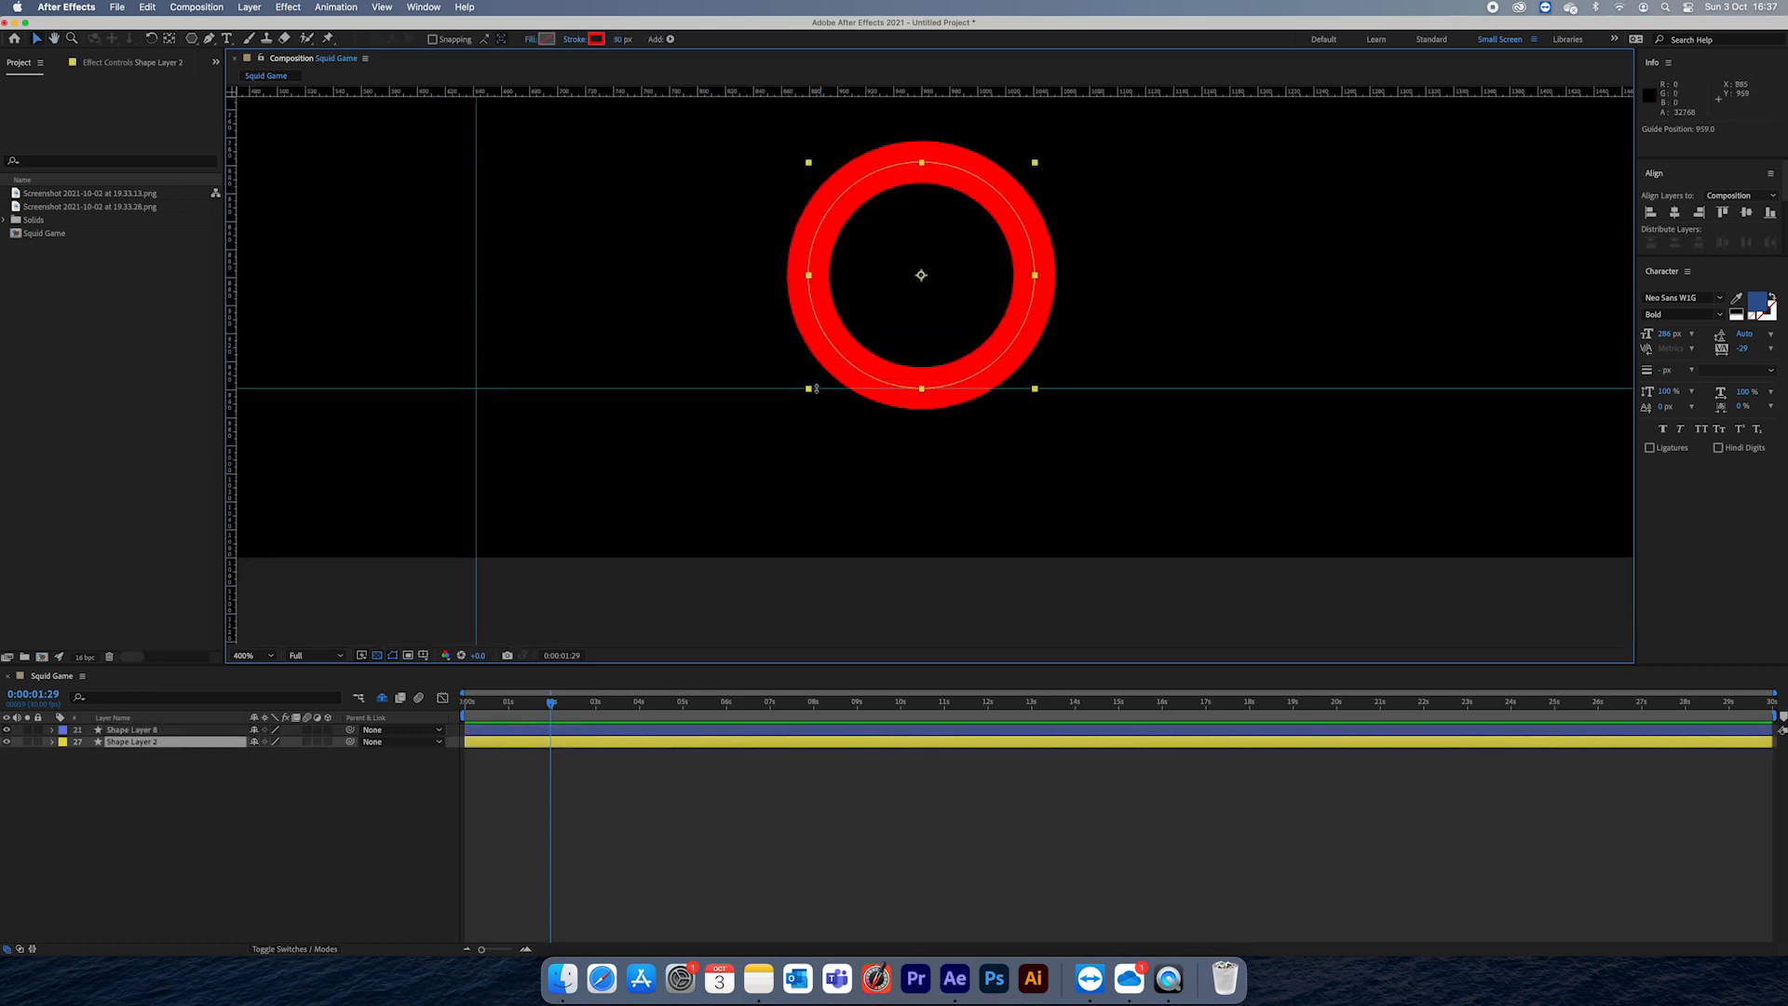
pyautogui.press(',')
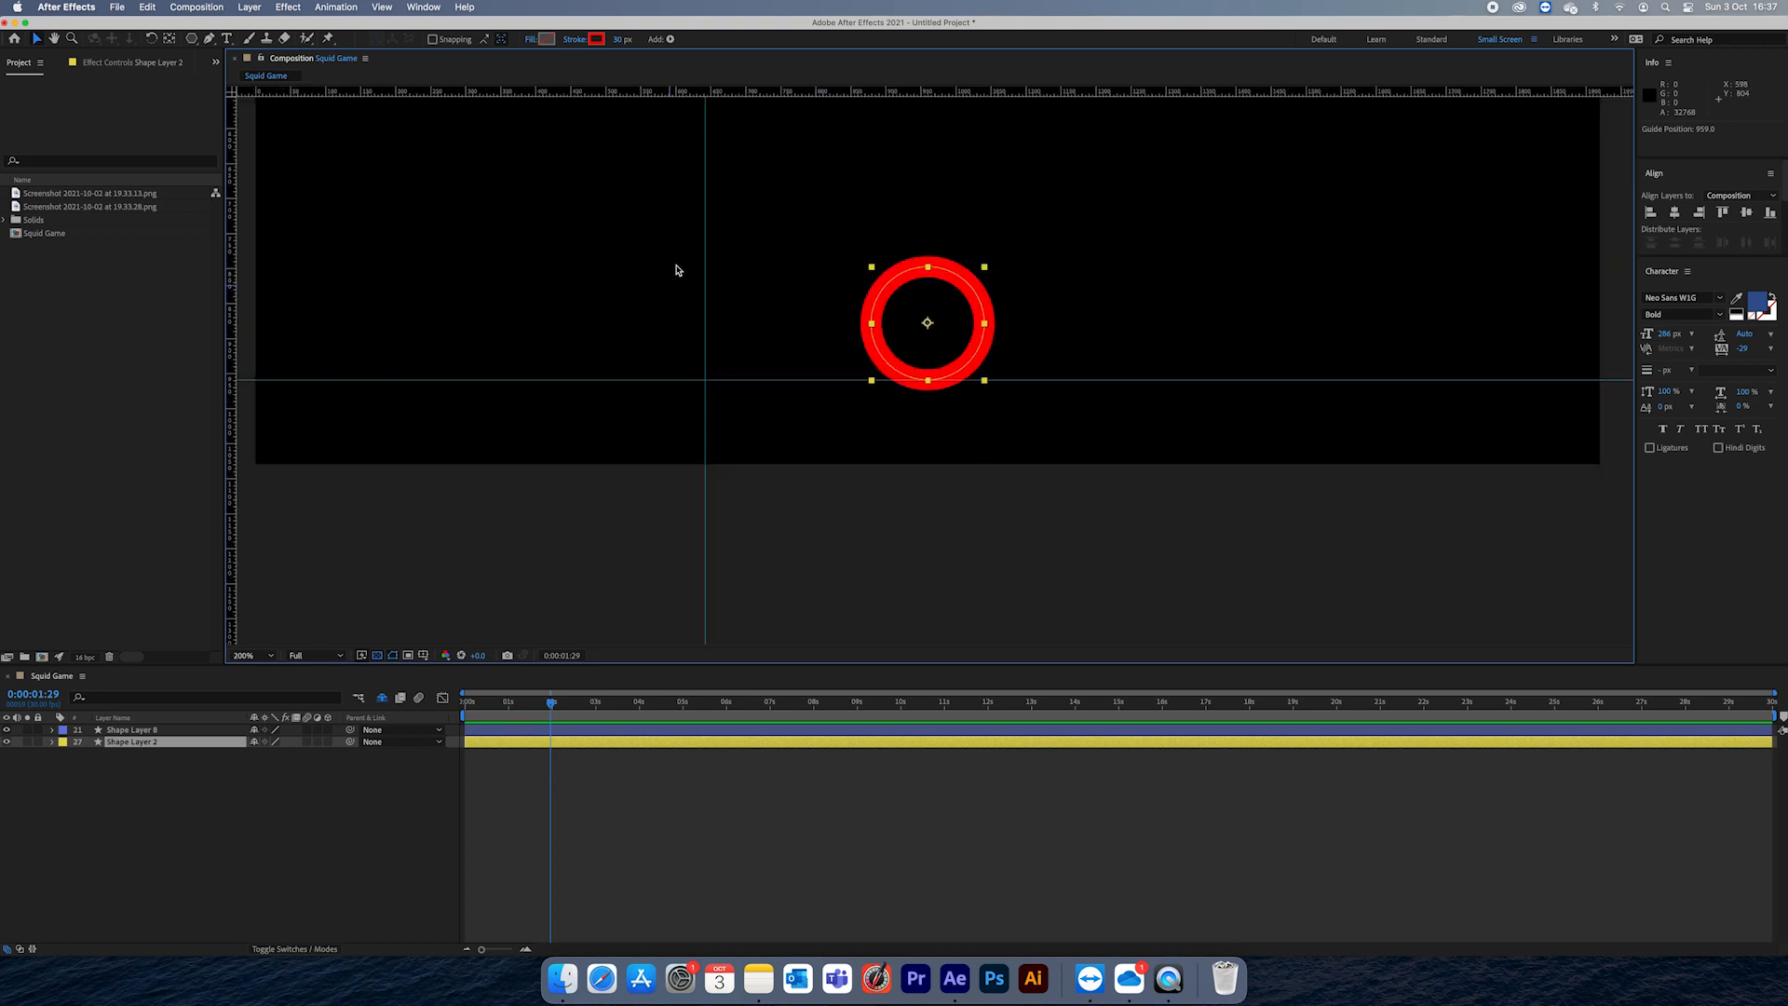
# Step: With a green 30 px stroke, draw a line from the red circle's bottom to the guides' intersection and another up the vertical guide
pyautogui.click(692, 807)
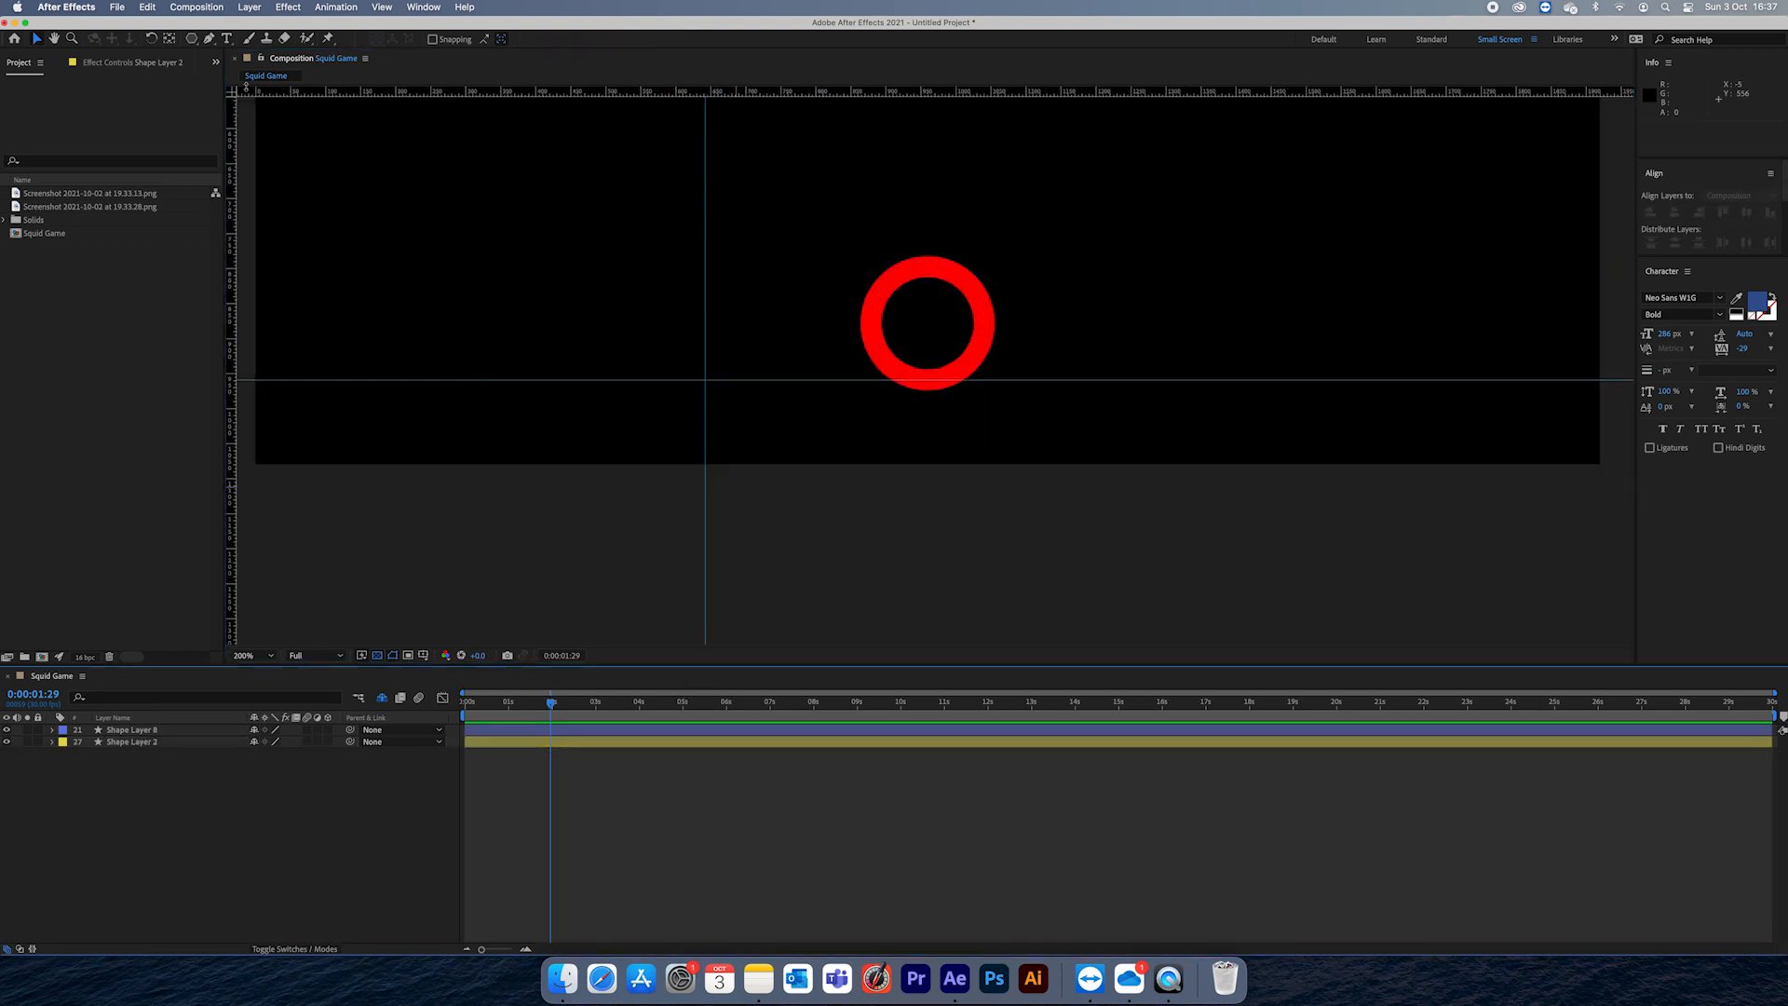
pyautogui.click(212, 39)
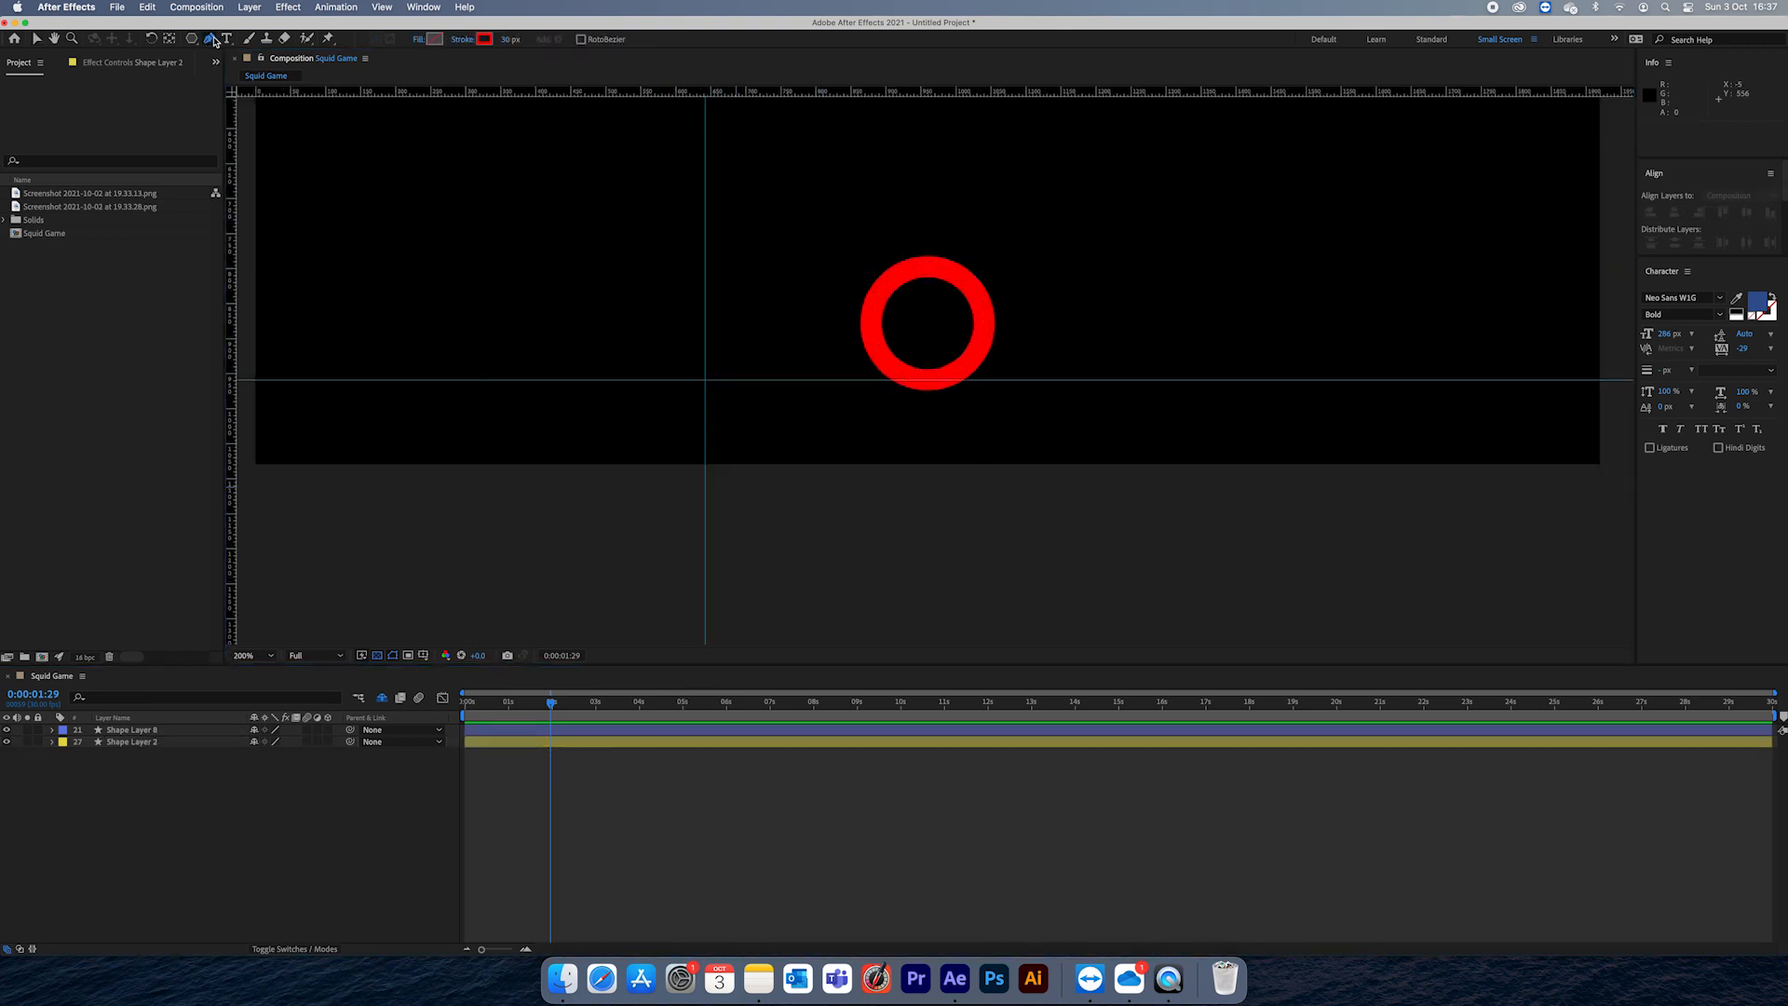
pyautogui.click(485, 39)
pyautogui.click(1544, 447)
pyautogui.click(922, 387)
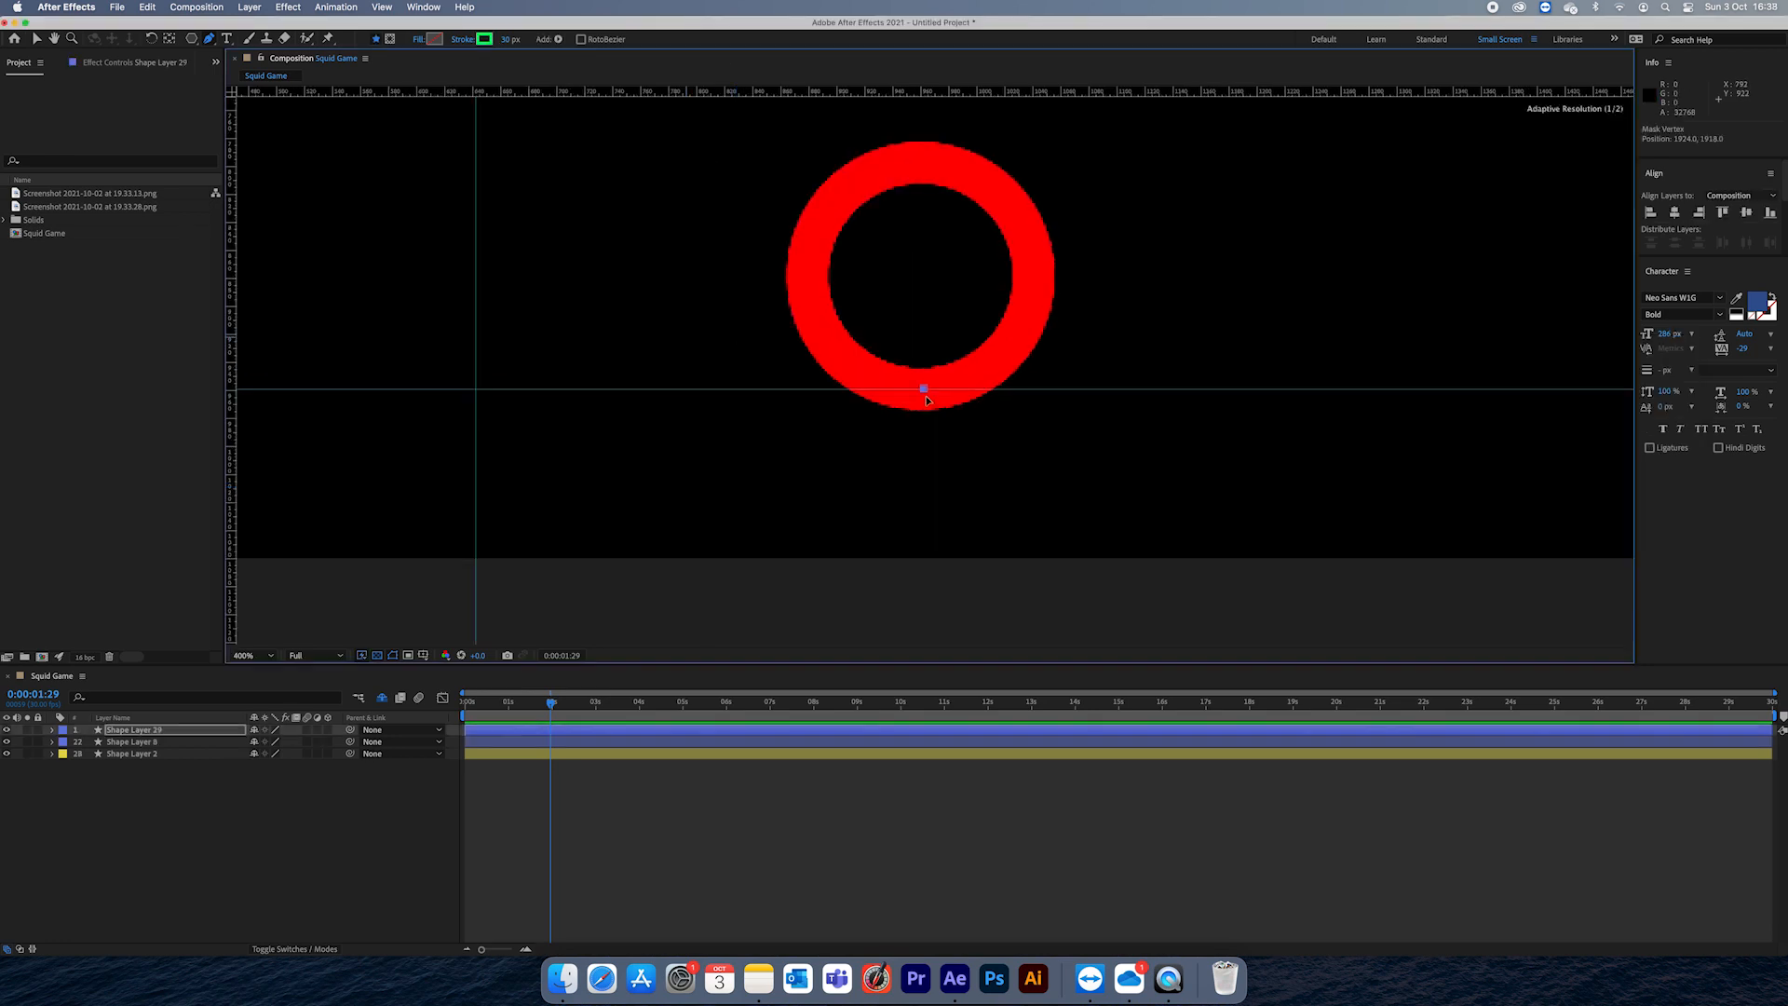
pyautogui.click(475, 389)
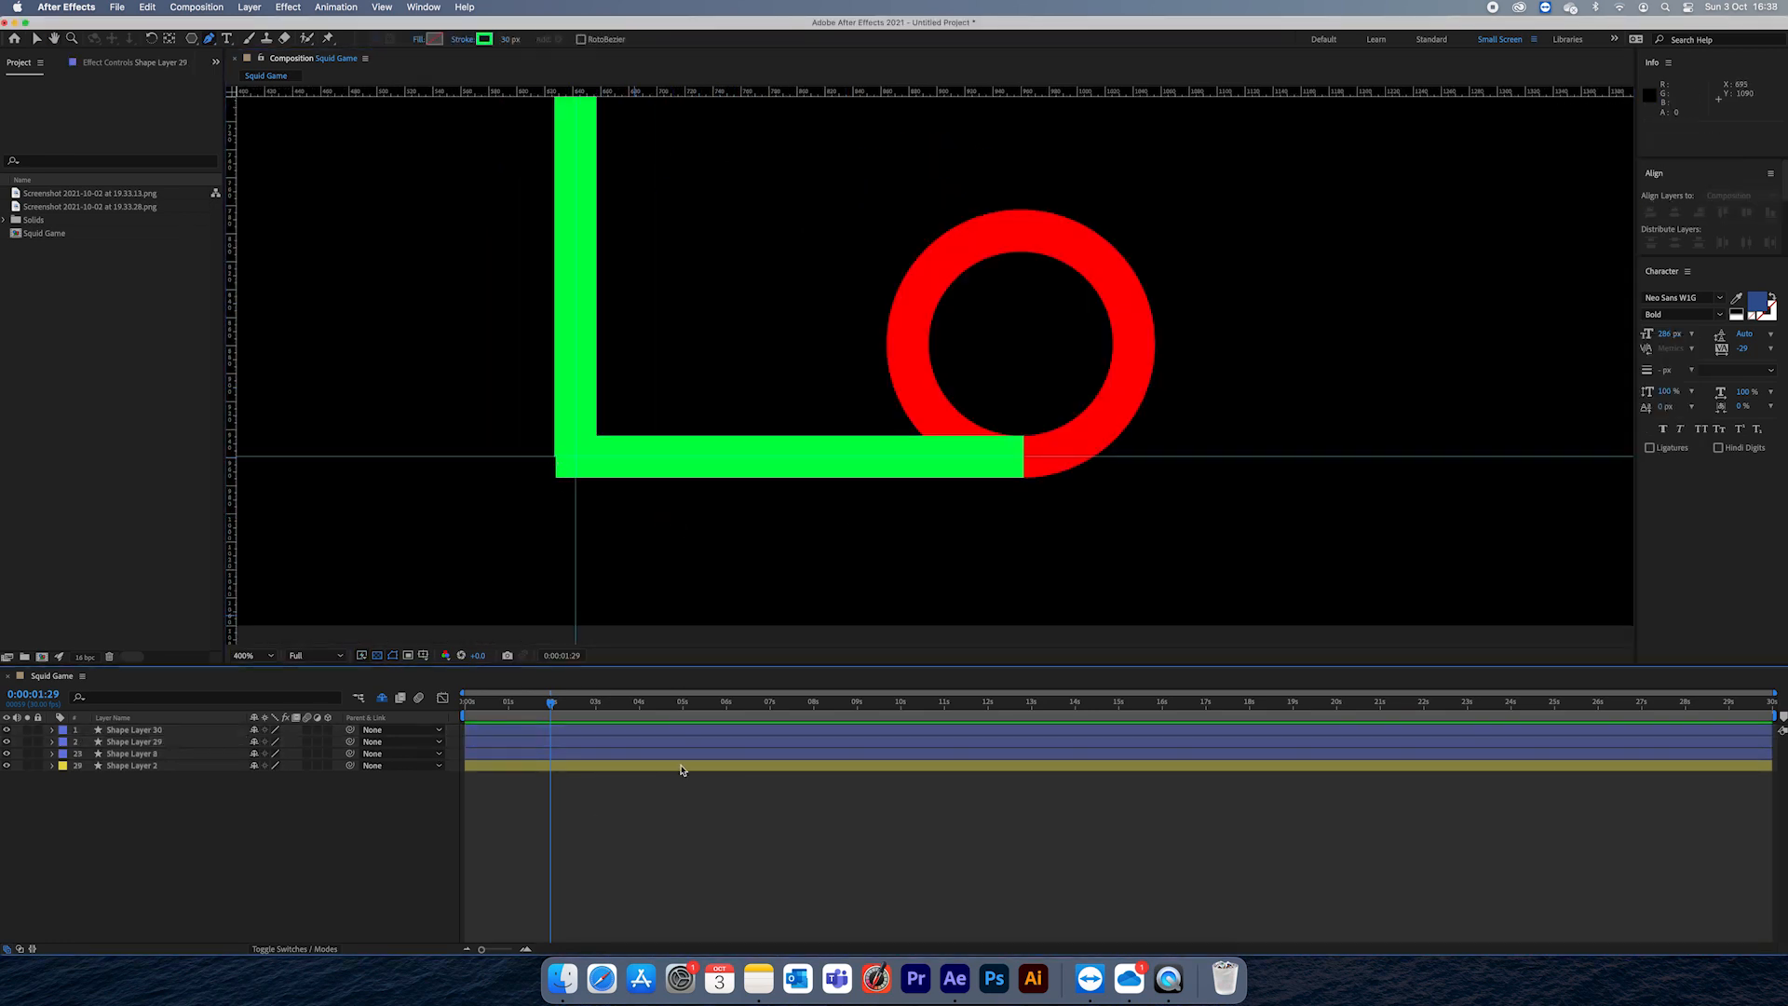
pyautogui.scroll(1, 816, 424)
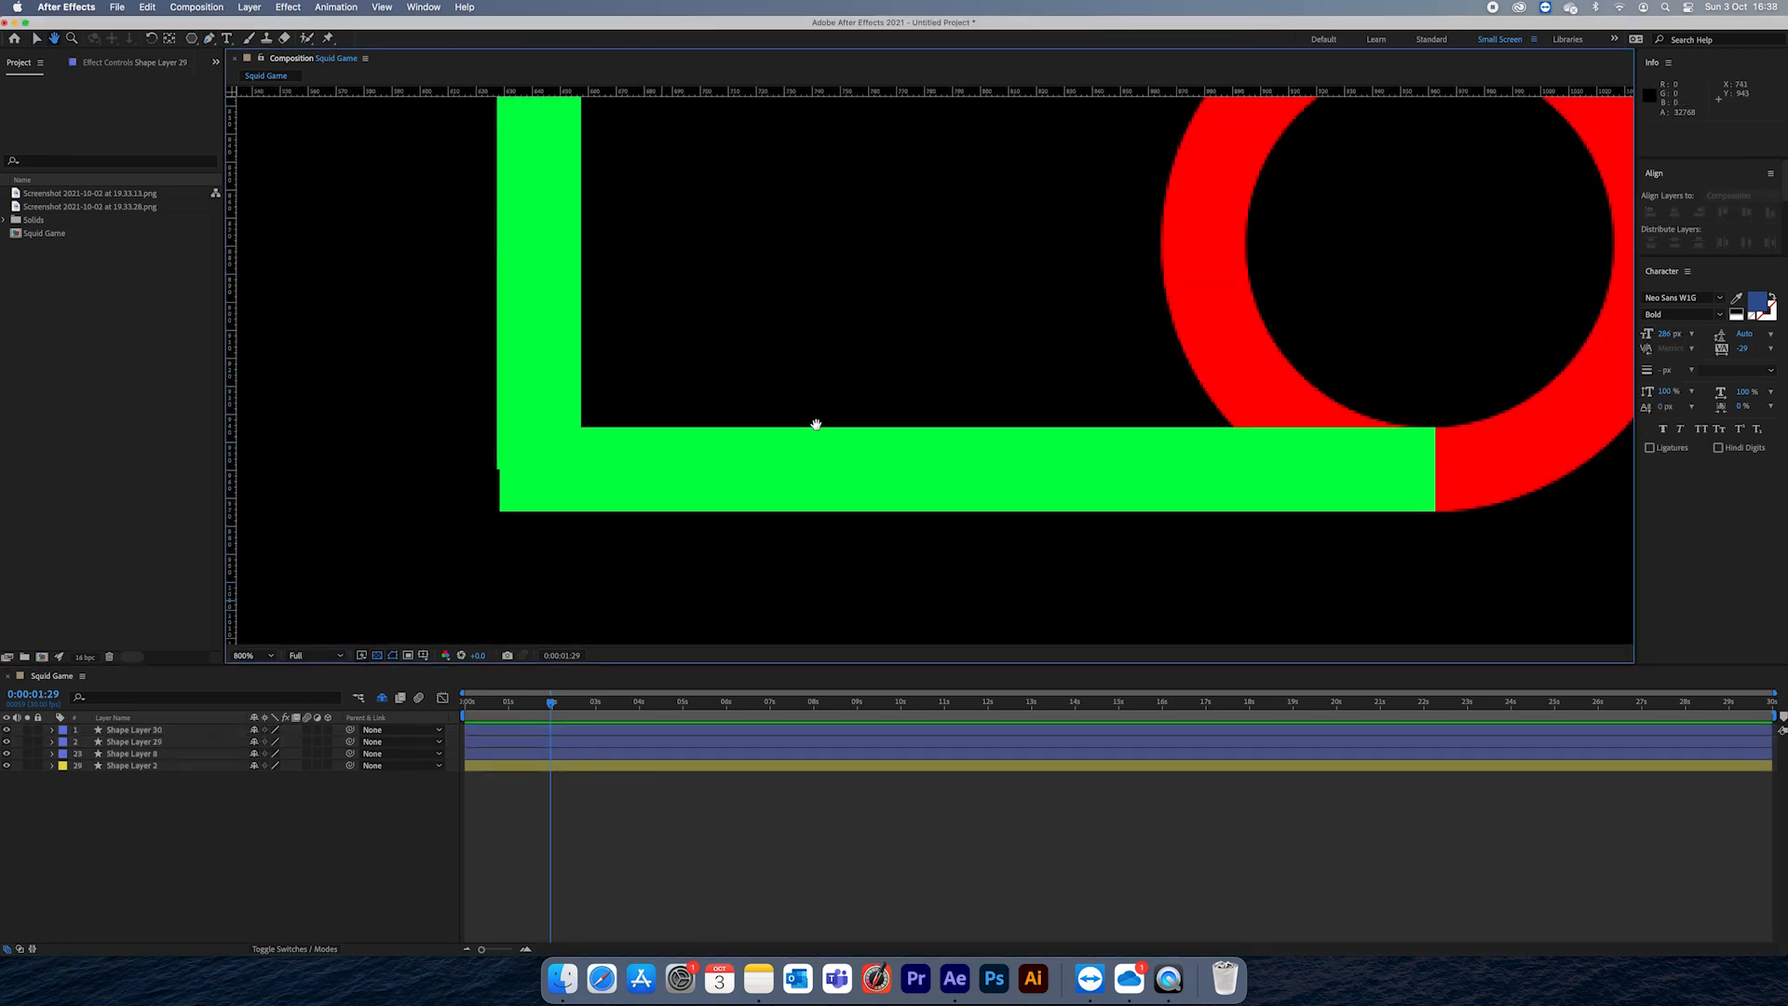
pyautogui.scroll(-1, 589, 610)
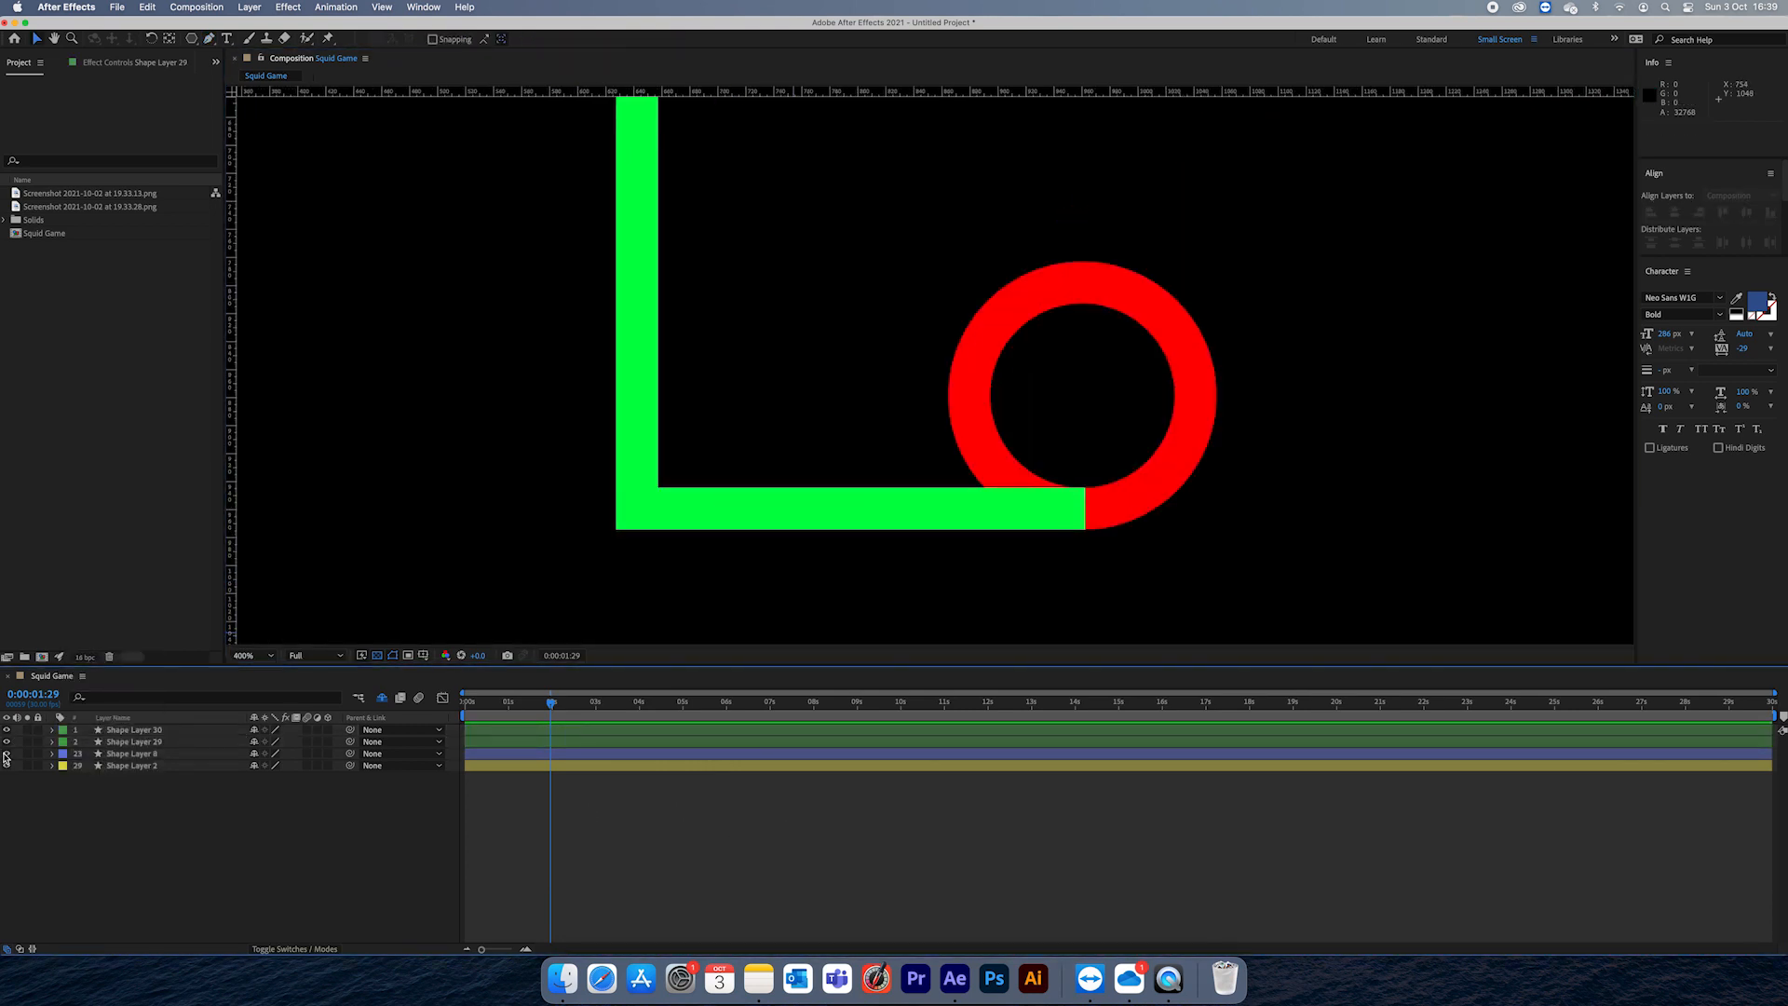
# Step: Leave only the lower red circle visible, move to 0:00:02:00 and add Trim Paths to the circle
pyautogui.press('space')
pyautogui.moveTo(1090, 489); pyautogui.dragTo(843, 477)
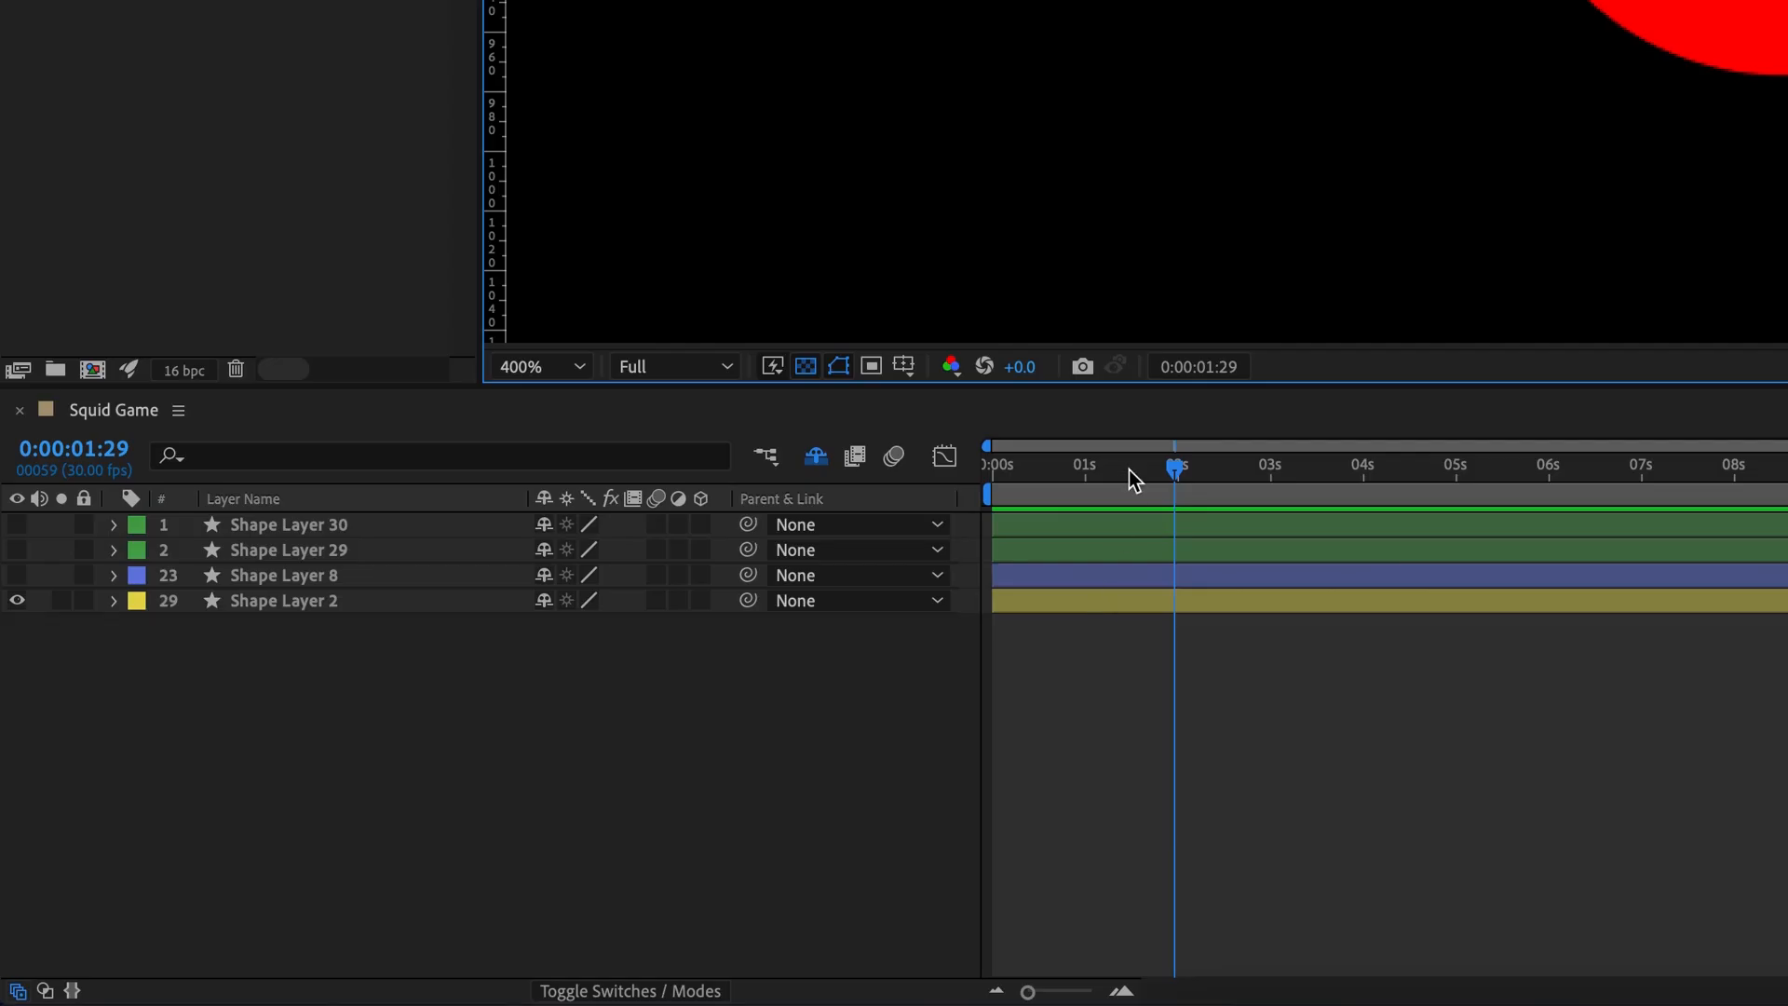
pyautogui.moveTo(1177, 472); pyautogui.dragTo(1181, 471)
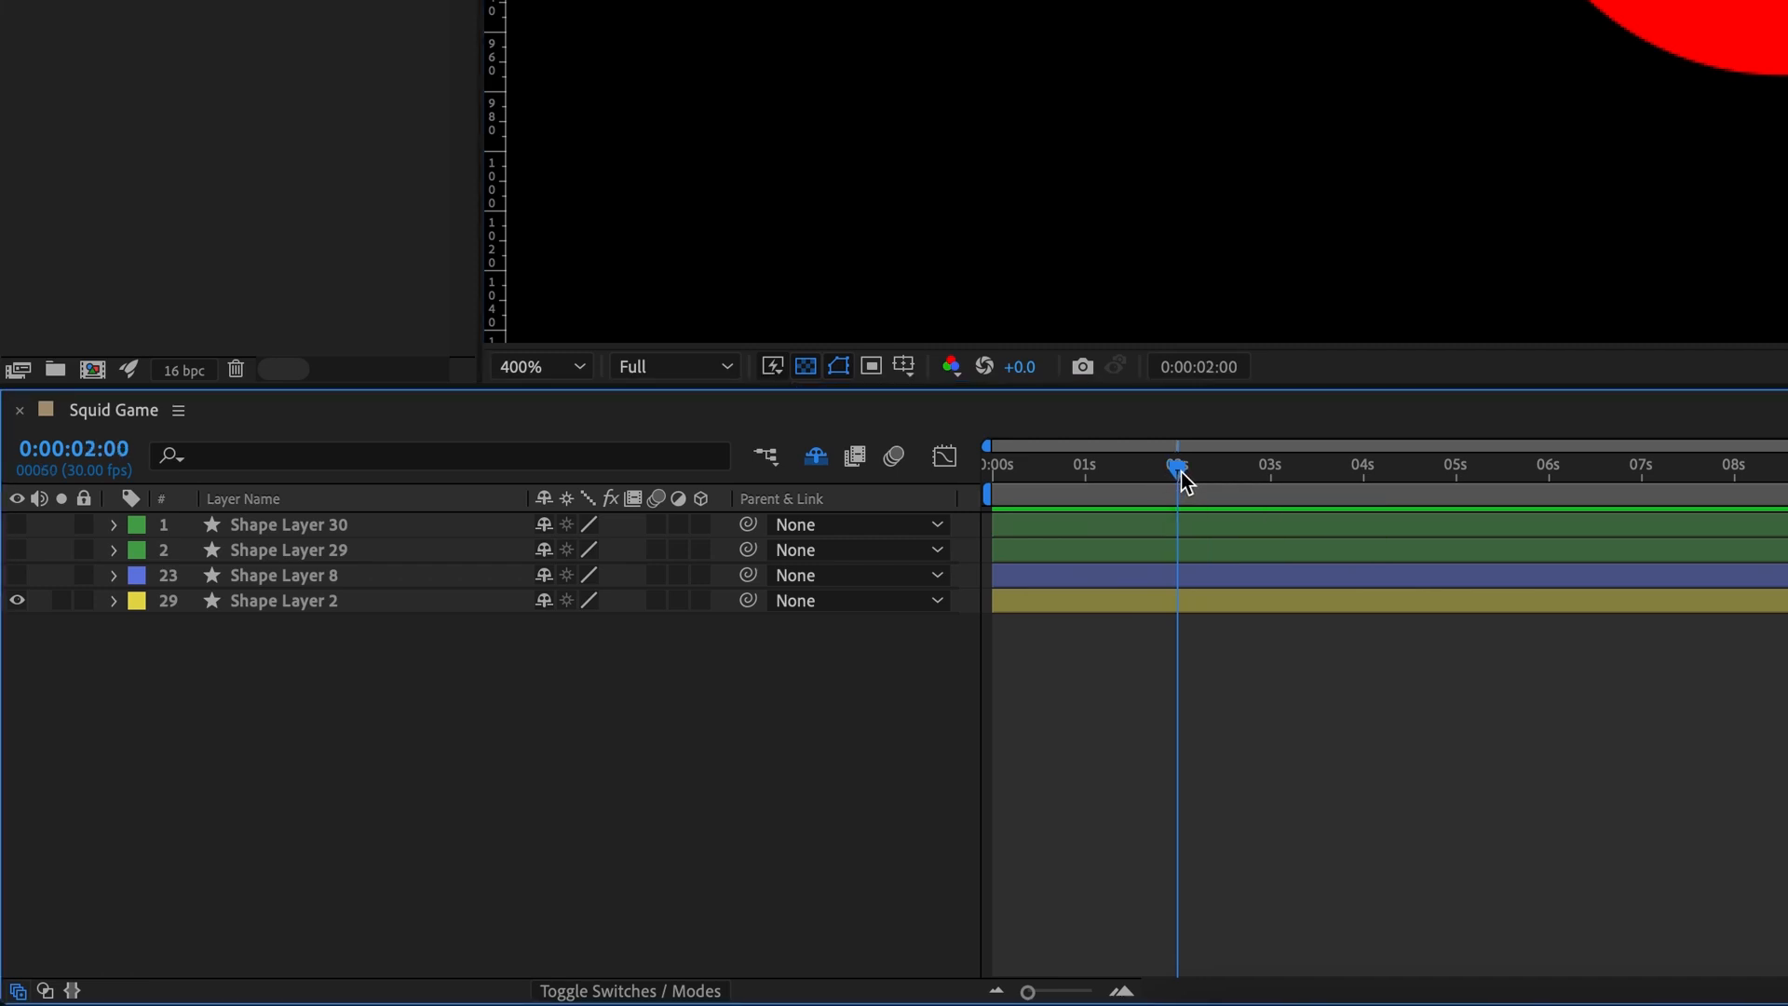
pyautogui.click(1110, 600)
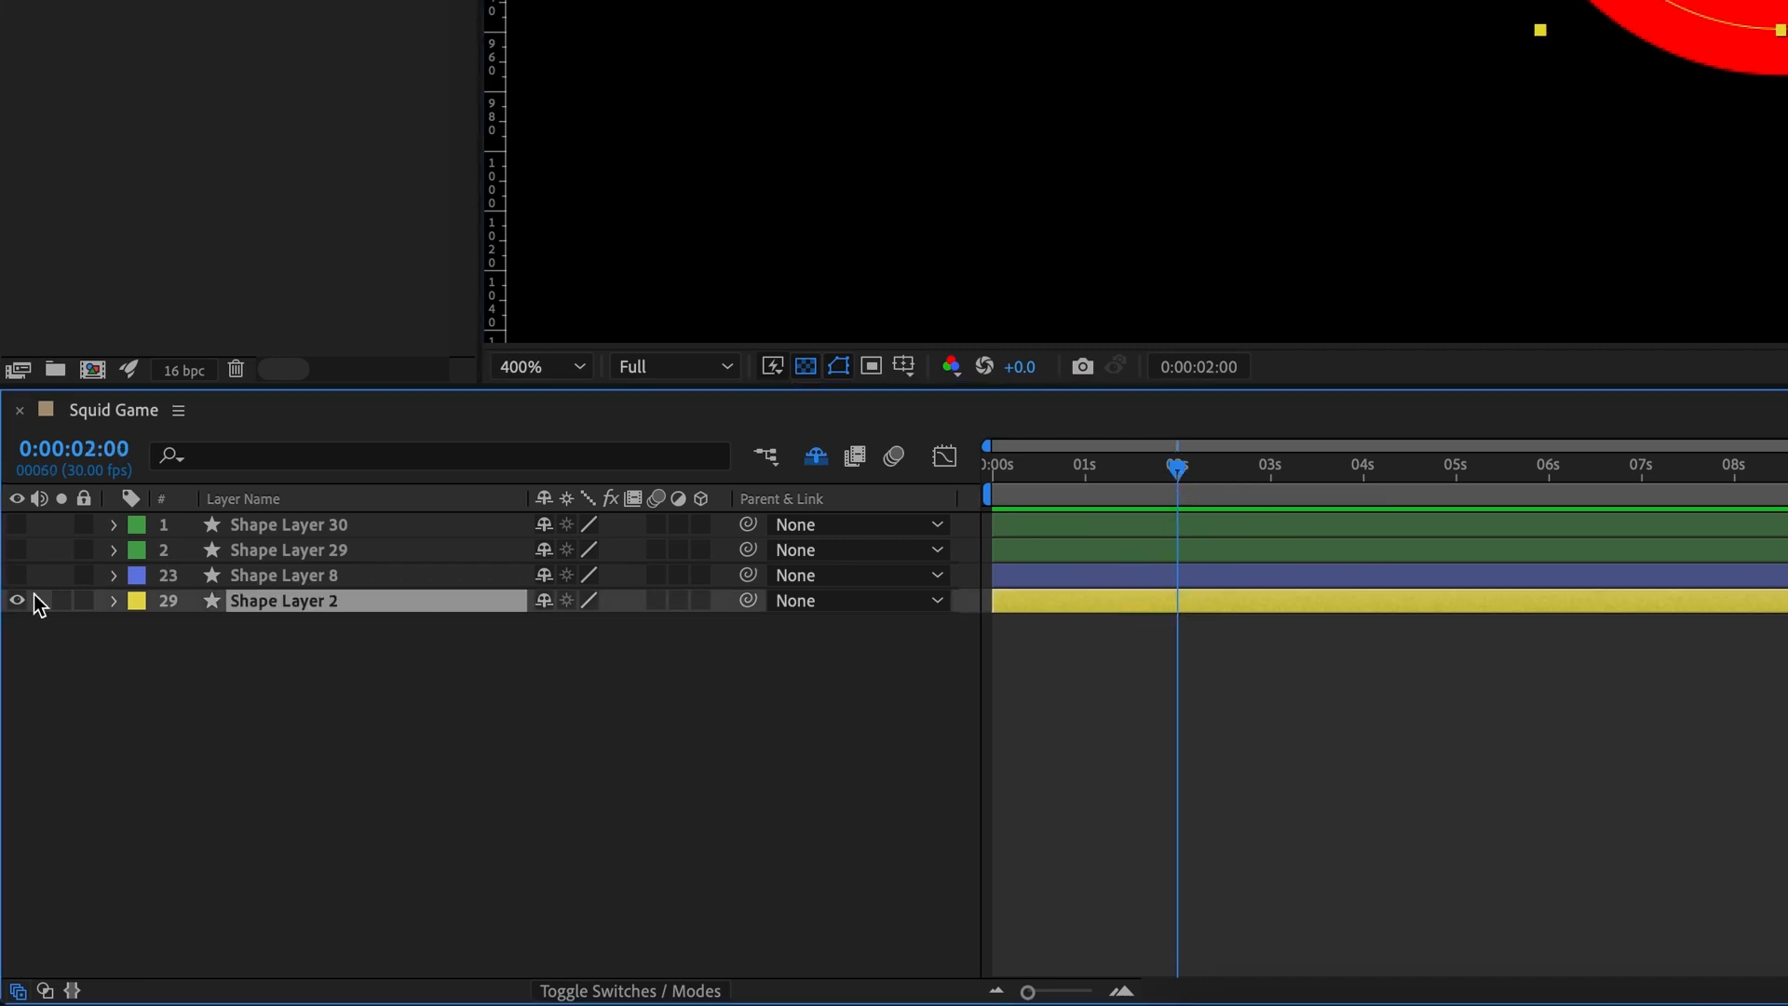
pyautogui.click(113, 602)
pyautogui.click(715, 628)
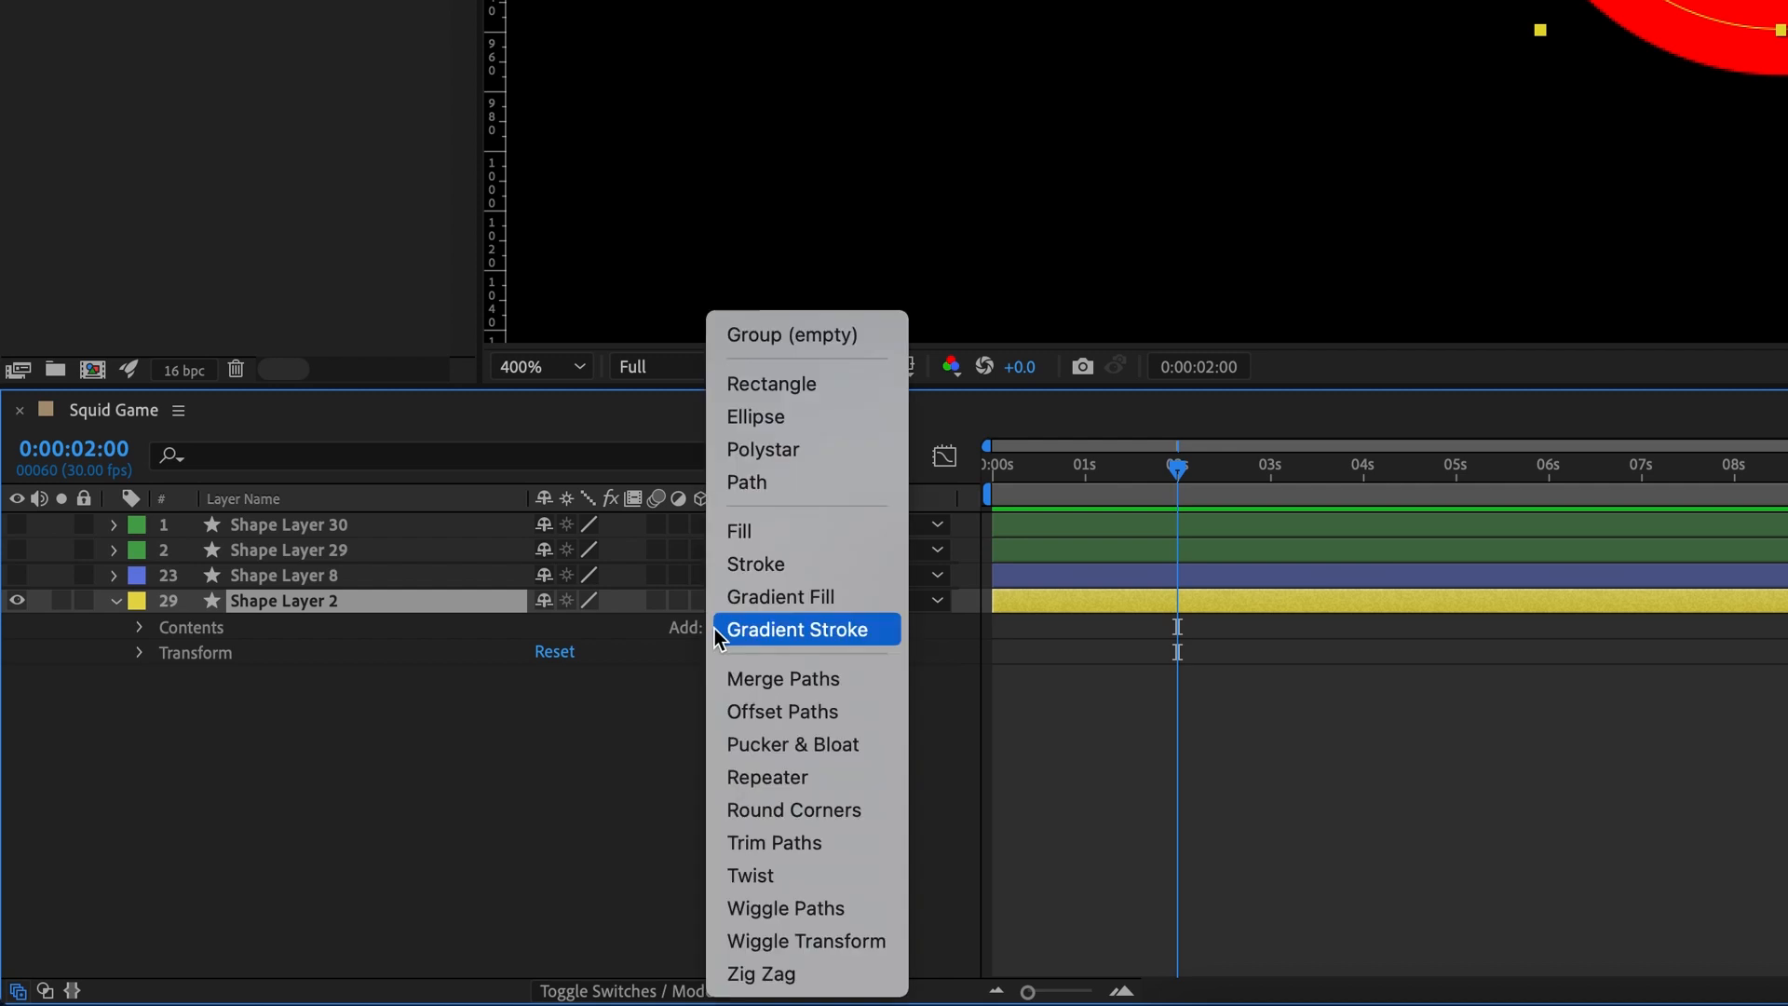
pyautogui.click(817, 846)
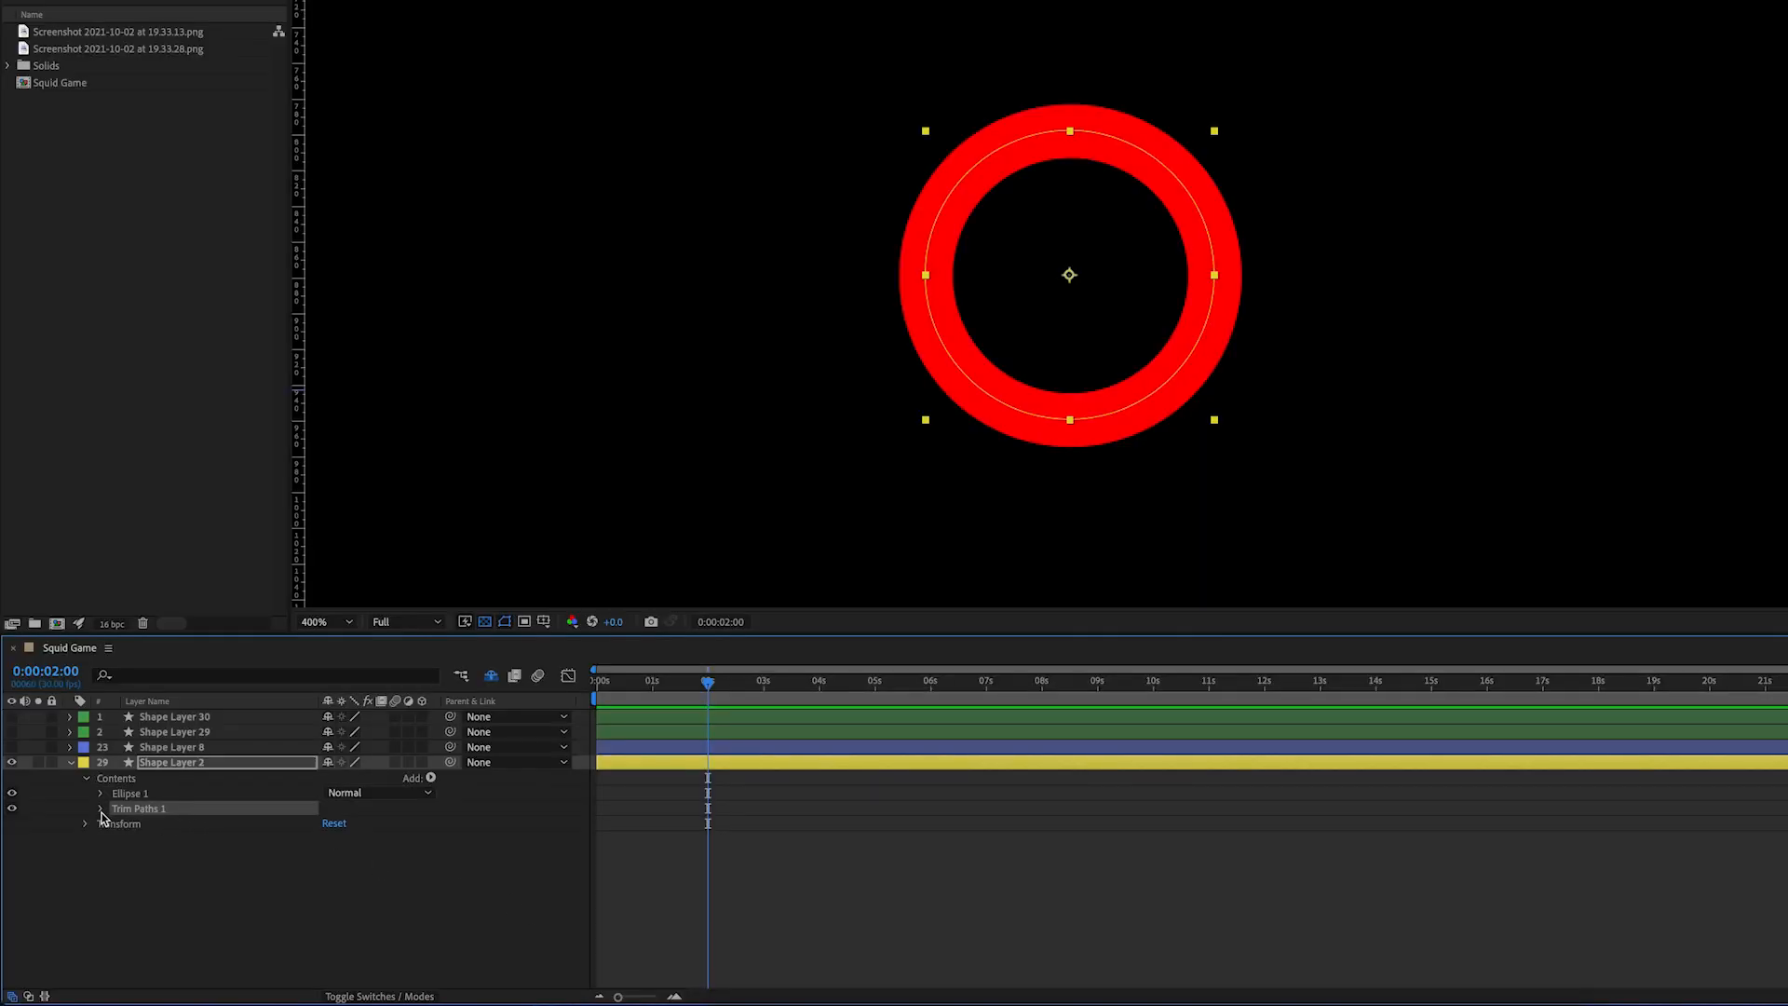
pyautogui.click(100, 809)
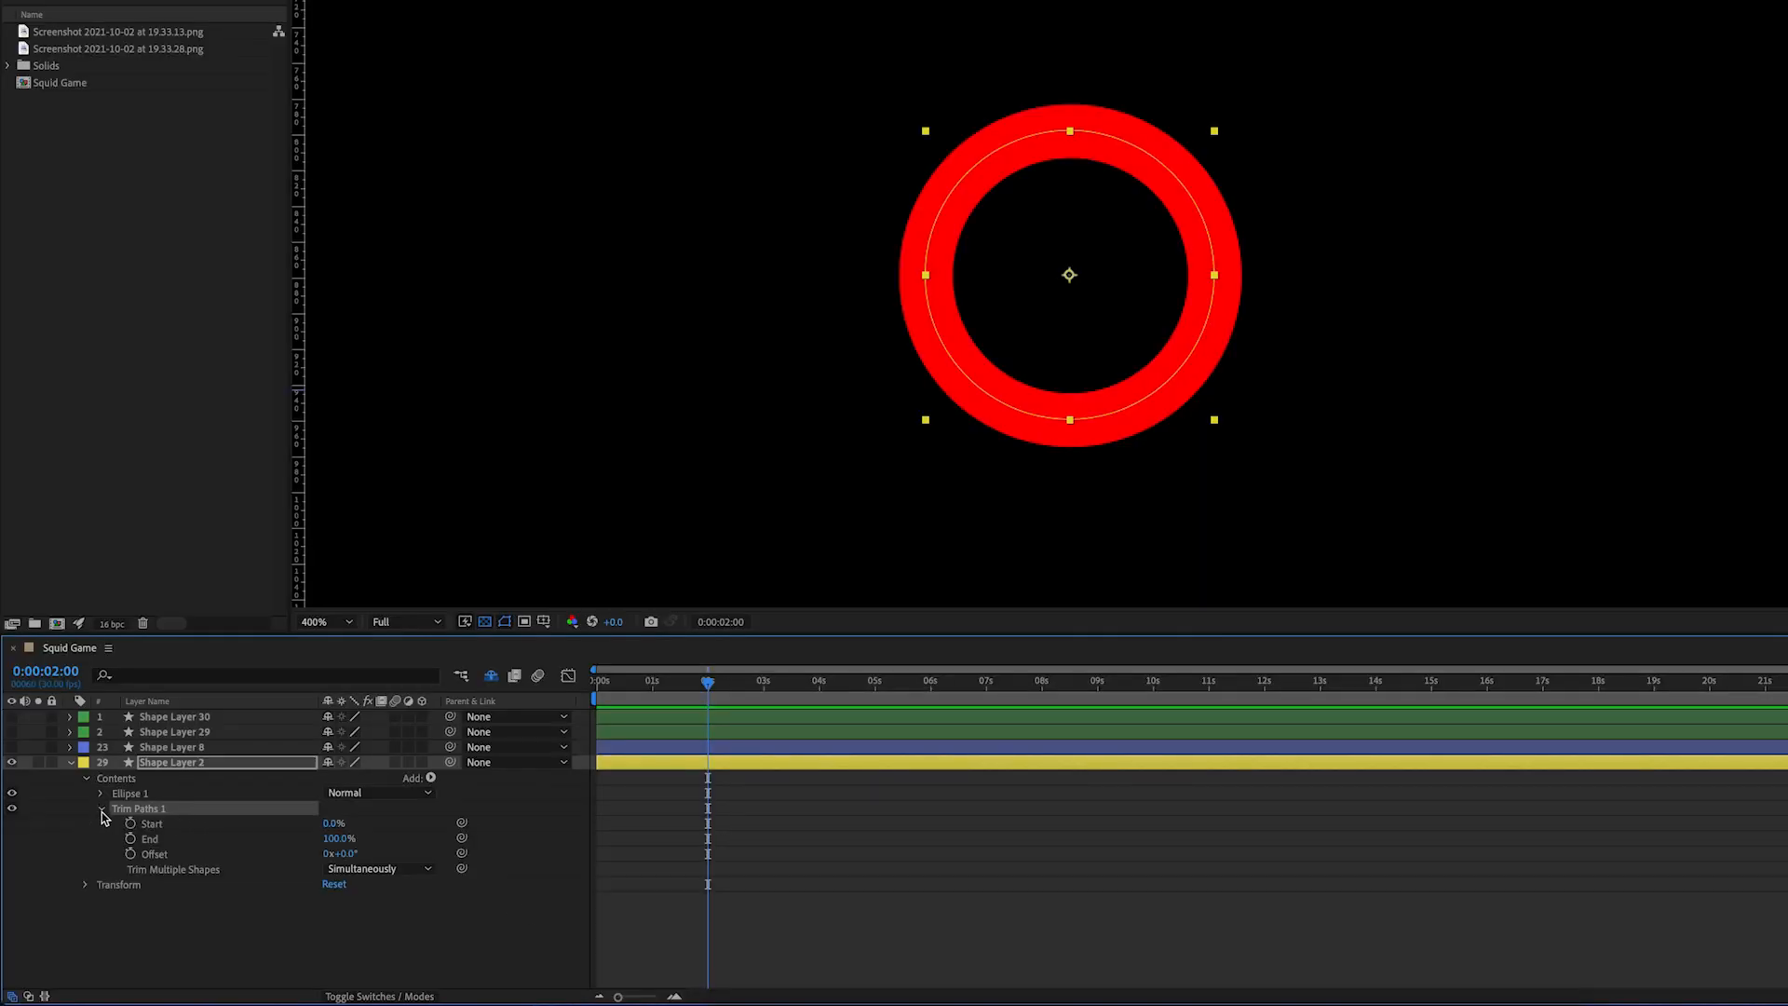
# Step: Set the red circle's Trim Paths Offset to 180°, test the trim, and return Start to 0%
pyautogui.moveTo(332, 826)
pyautogui.mouseDown()
pyautogui.moveTo(391, 834)
pyautogui.moveTo(331, 845)
pyautogui.mouseUp()
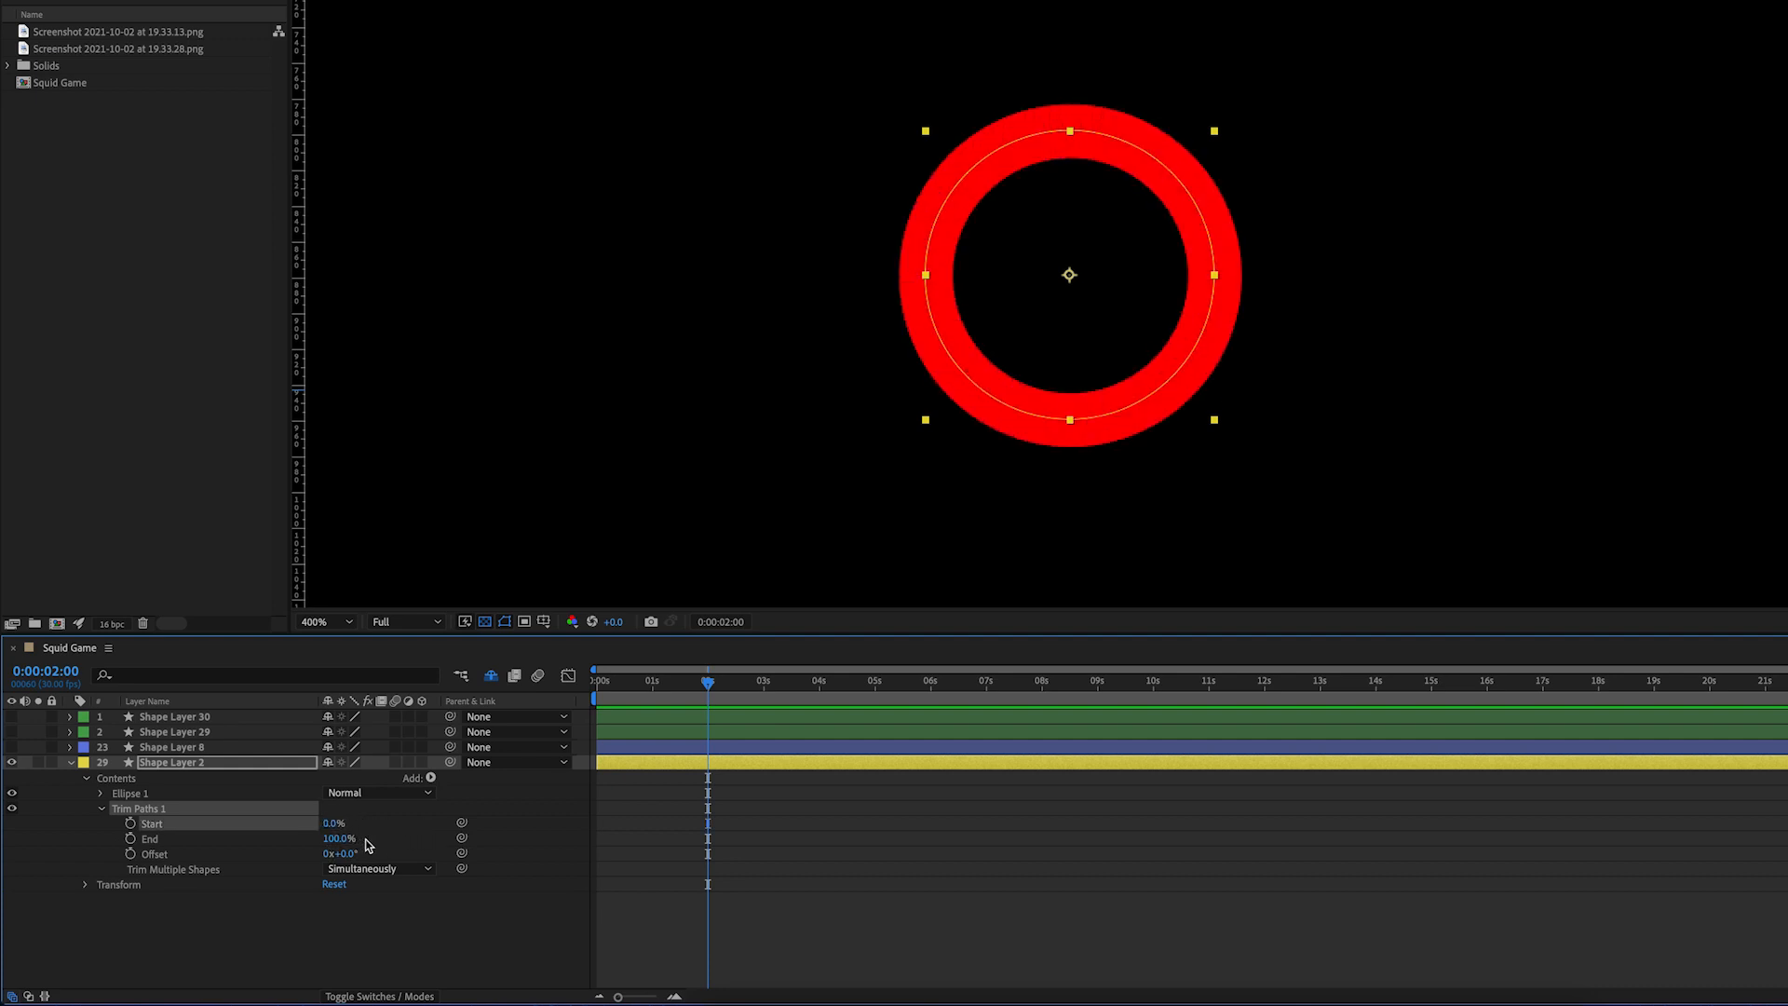
pyautogui.click(371, 835)
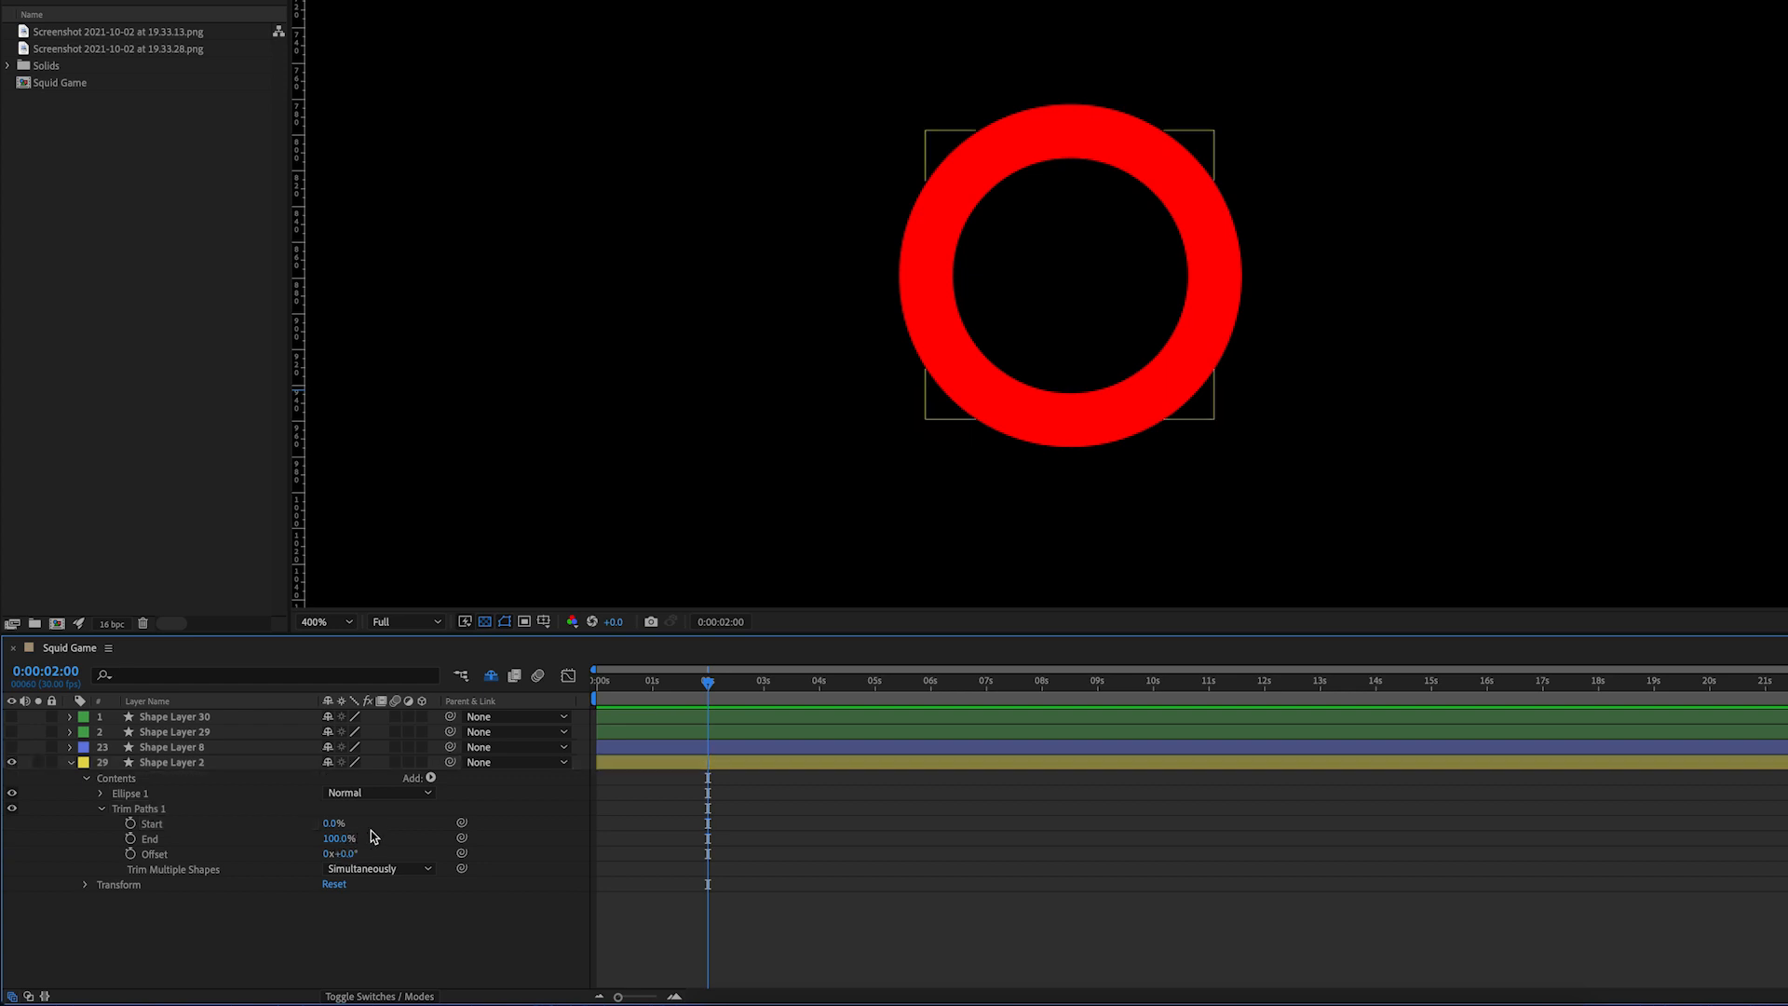
pyautogui.moveTo(333, 828); pyautogui.dragTo(512, 861)
pyautogui.click(380, 849)
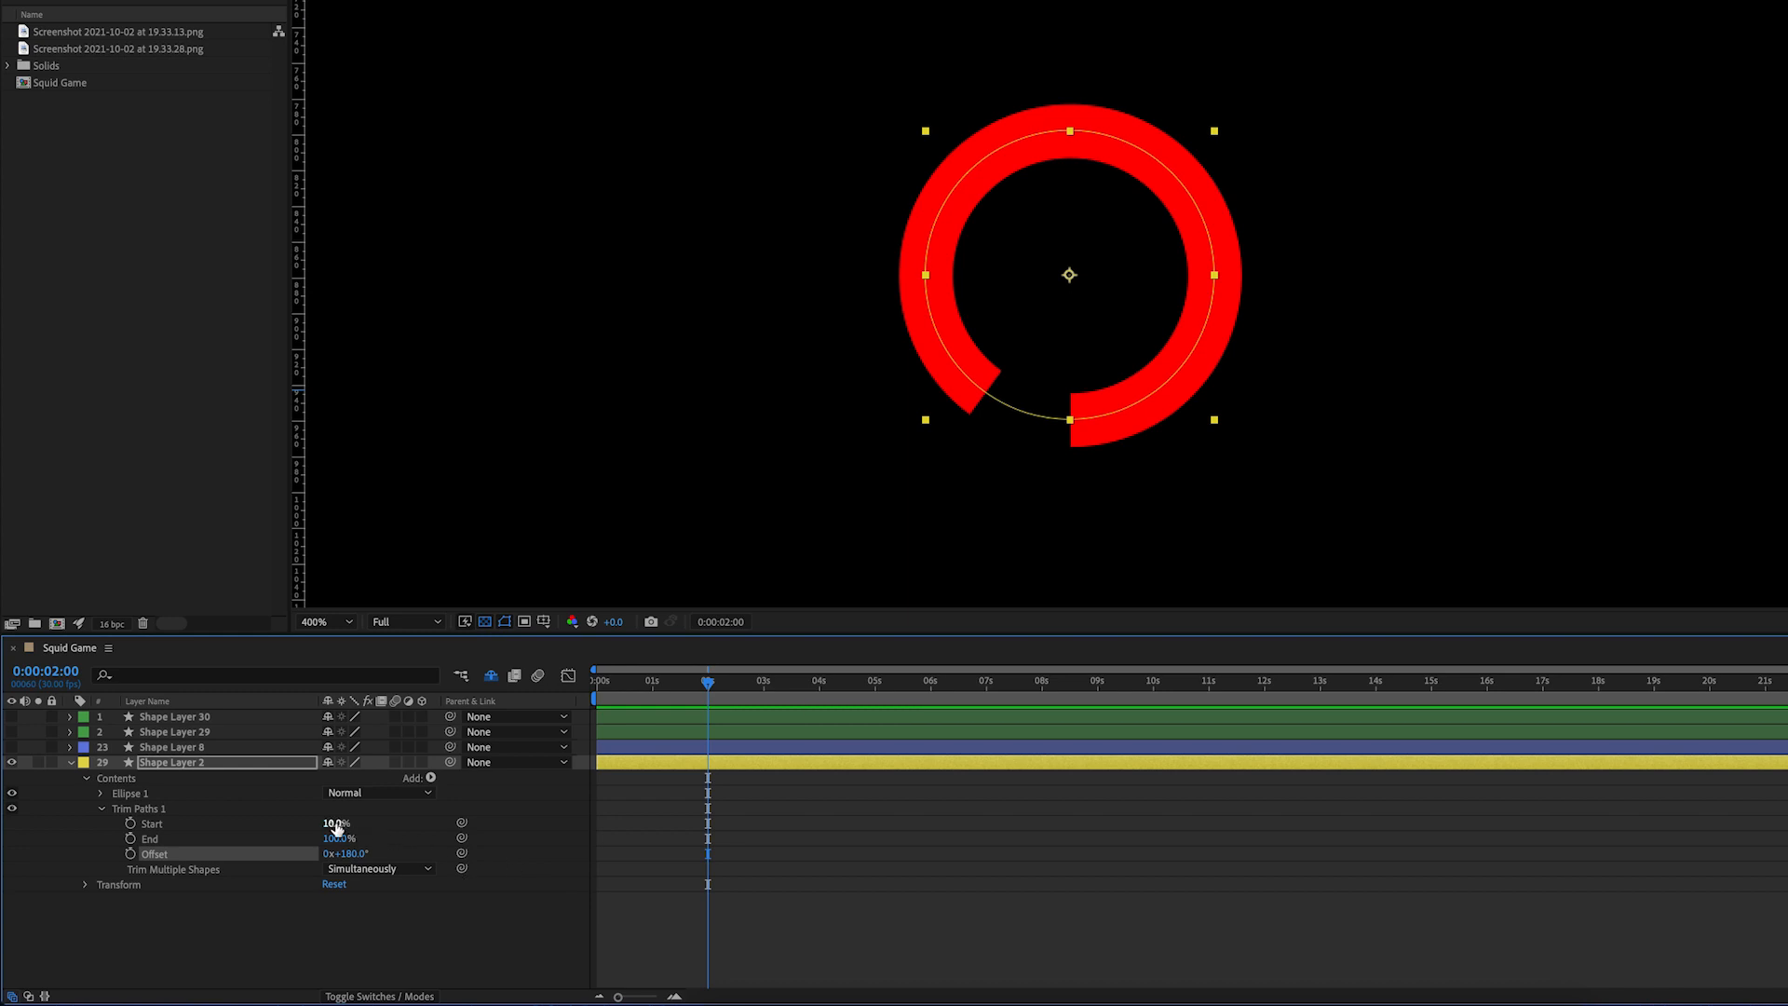
pyautogui.moveTo(335, 826); pyautogui.dragTo(324, 825)
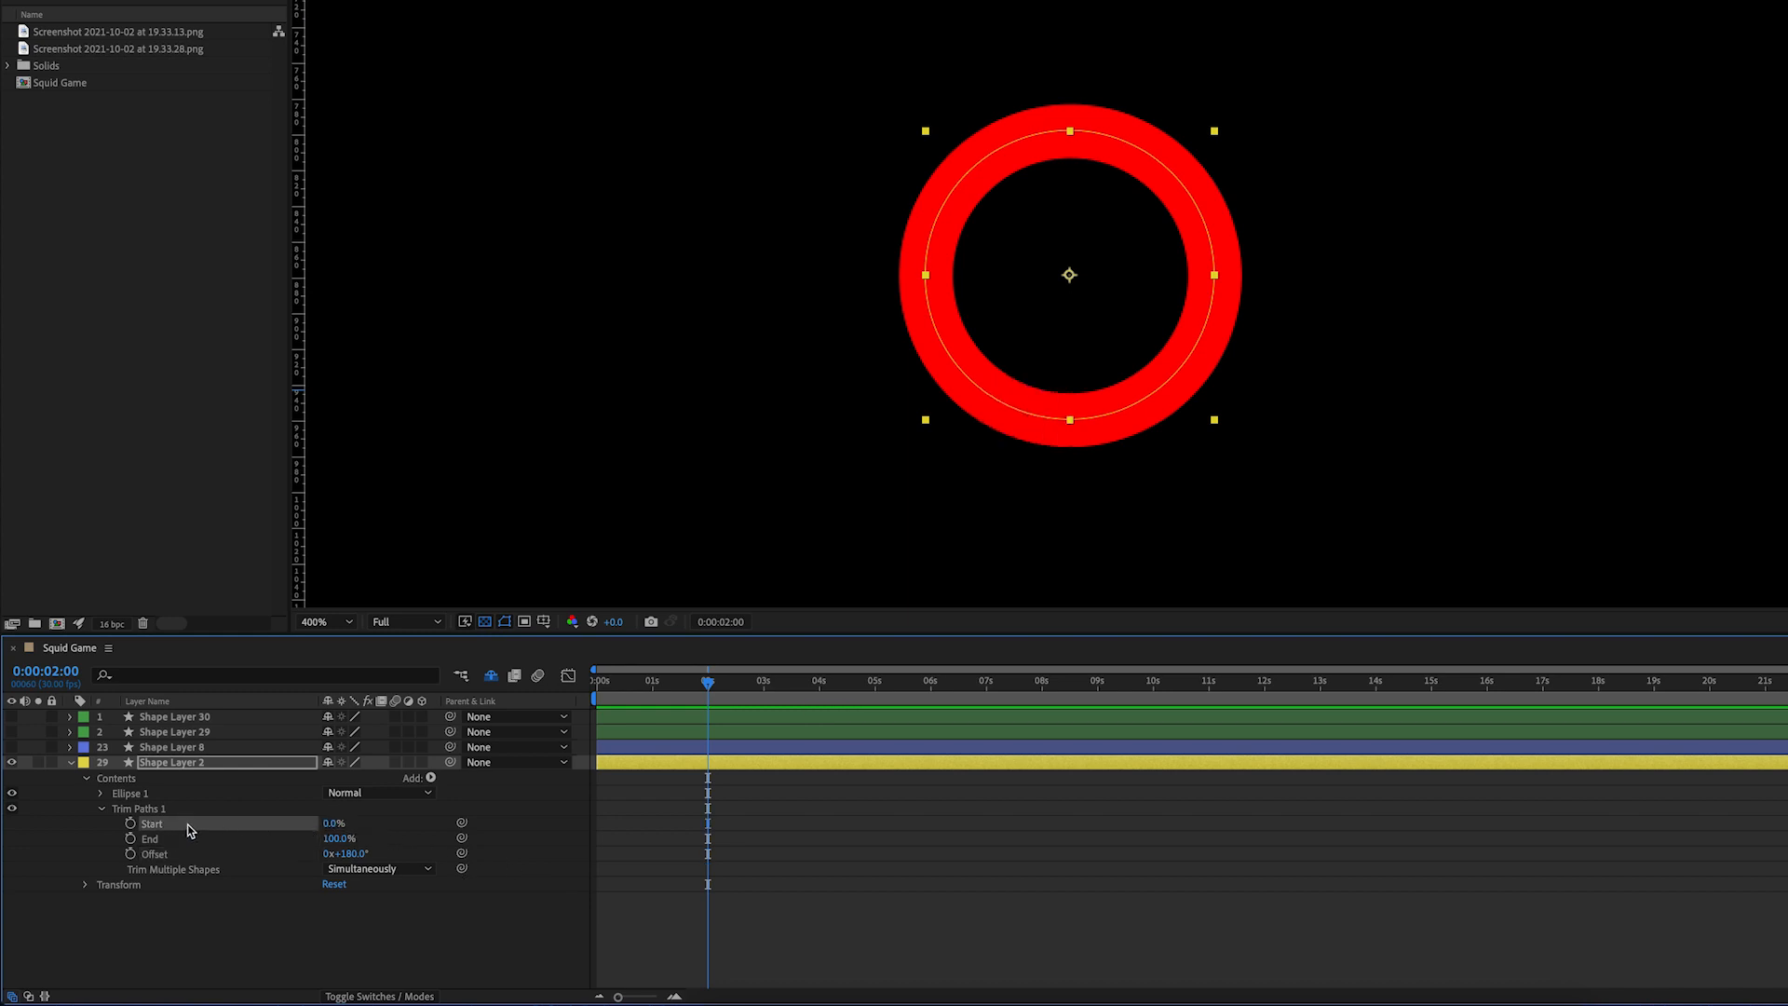
# Step: Keyframe the circle's trim Start from 0% at 0:00:02:00 to 100% at 0:00:03:15, easing the first keyframe
pyautogui.click(791, 686)
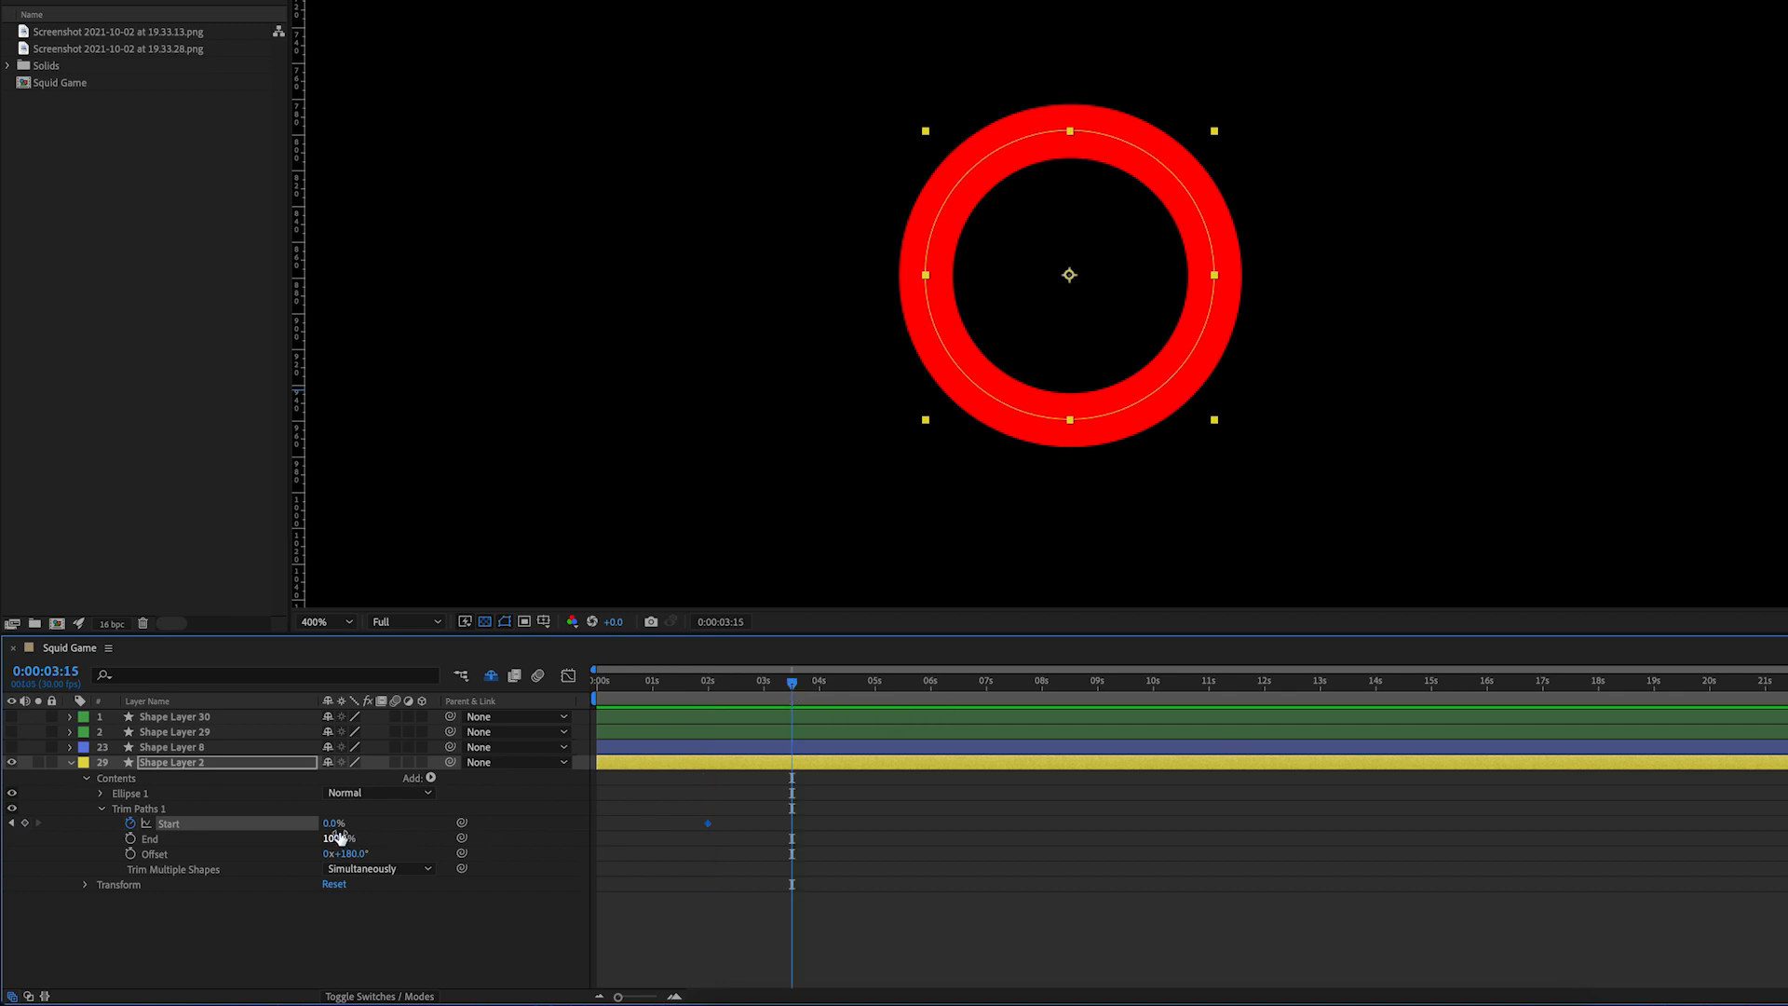
pyautogui.moveTo(333, 828); pyautogui.dragTo(429, 823)
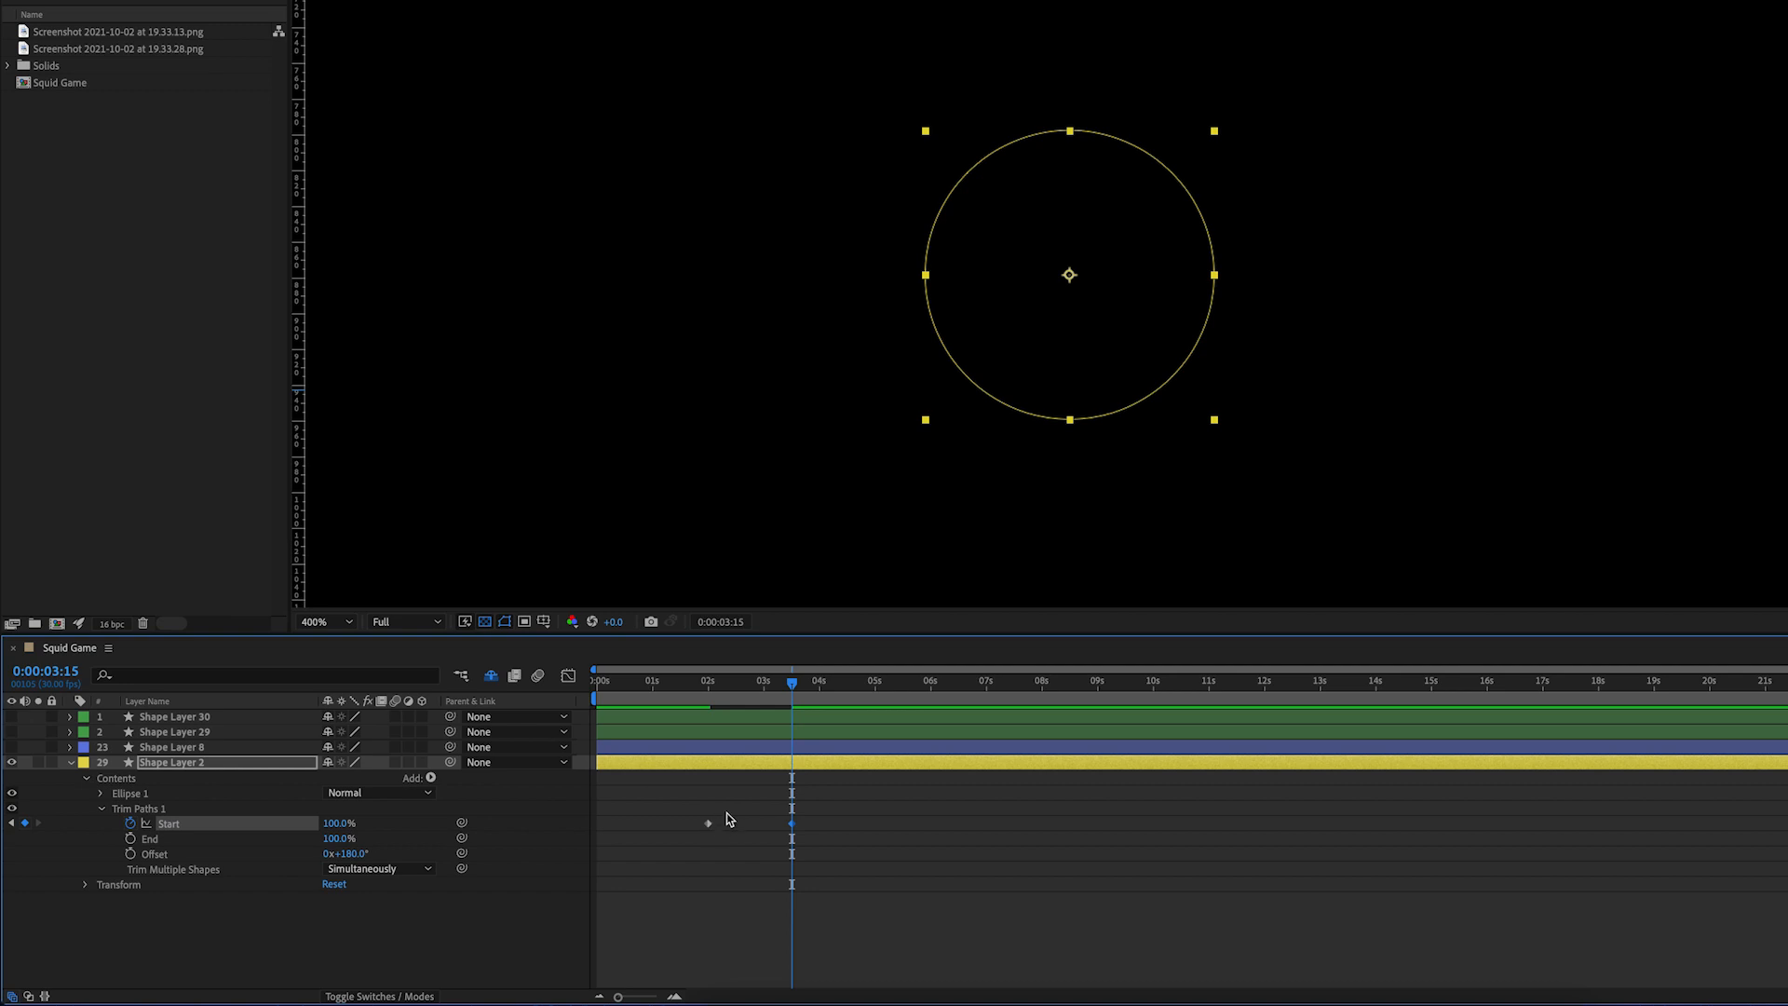
pyautogui.moveTo(726, 813); pyautogui.dragTo(697, 834)
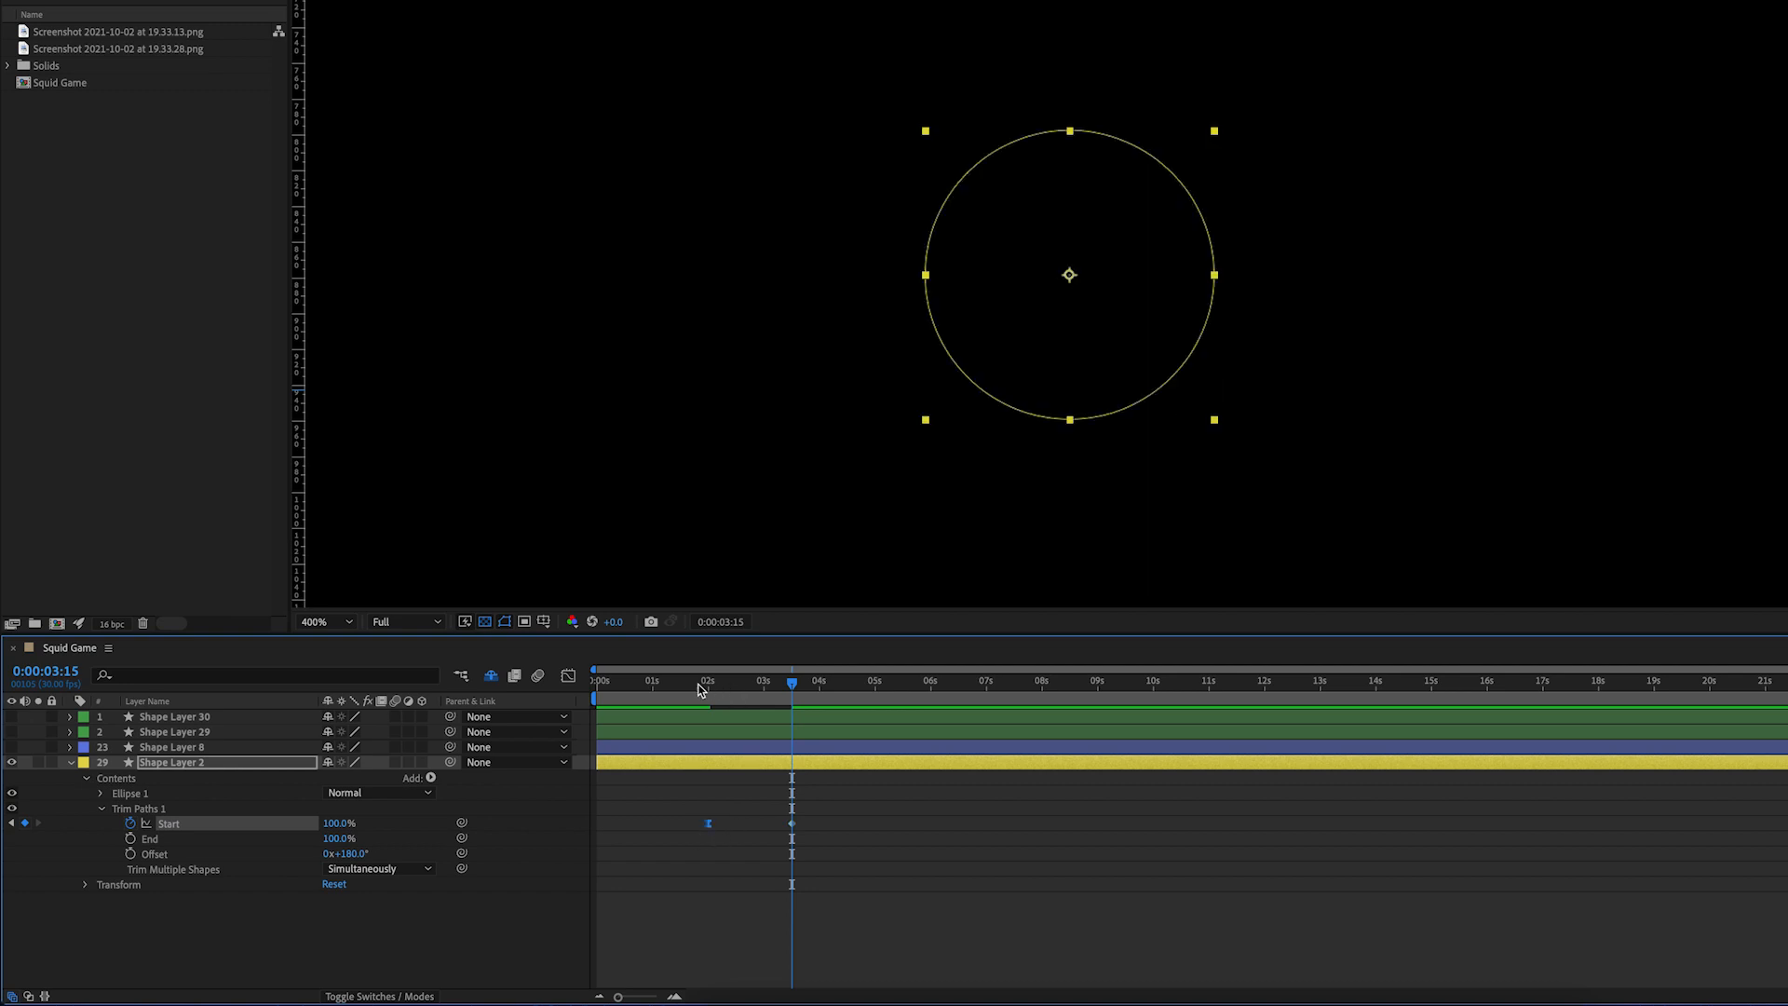
pyautogui.moveTo(702, 689); pyautogui.dragTo(712, 689)
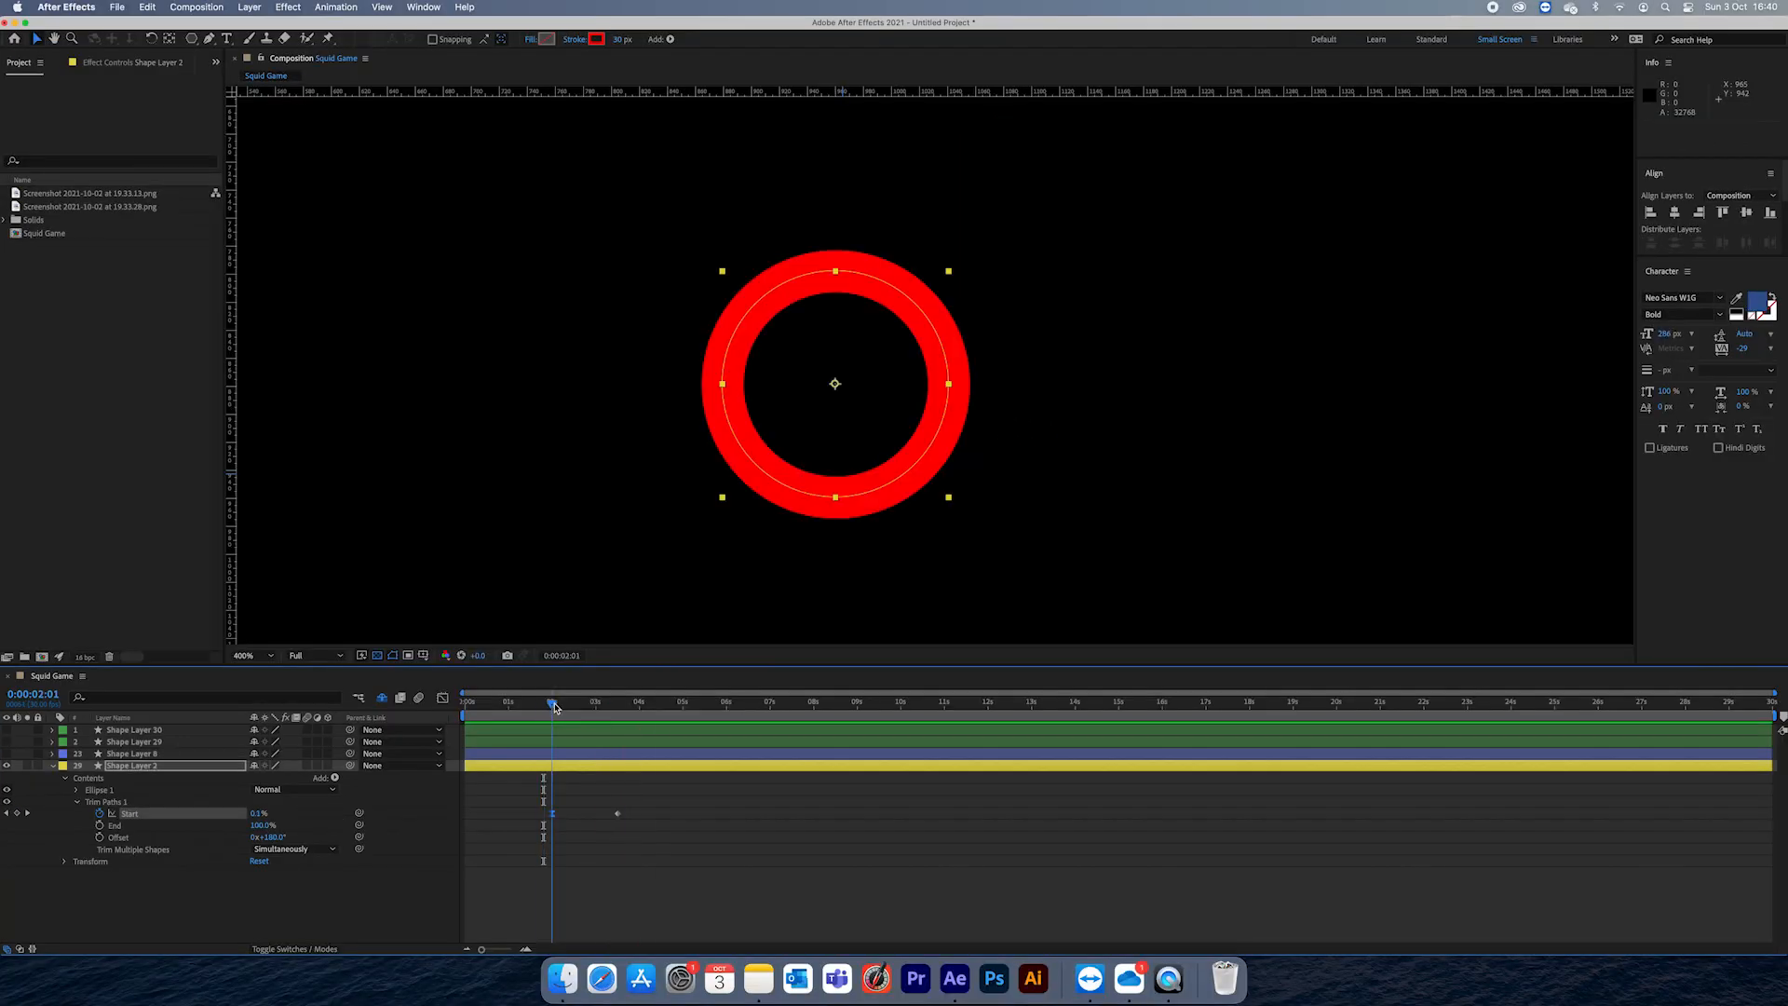
# Step: Try to reuse the red circle's Start keyframes on the horizontal green line from 0:00:02:16, and scrub through the motion
pyautogui.moveTo(554, 708)
pyautogui.mouseDown()
pyautogui.moveTo(599, 706)
pyautogui.moveTo(539, 706)
pyautogui.moveTo(576, 706)
pyautogui.mouseUp()
pyautogui.click(558, 754)
pyautogui.click(560, 741)
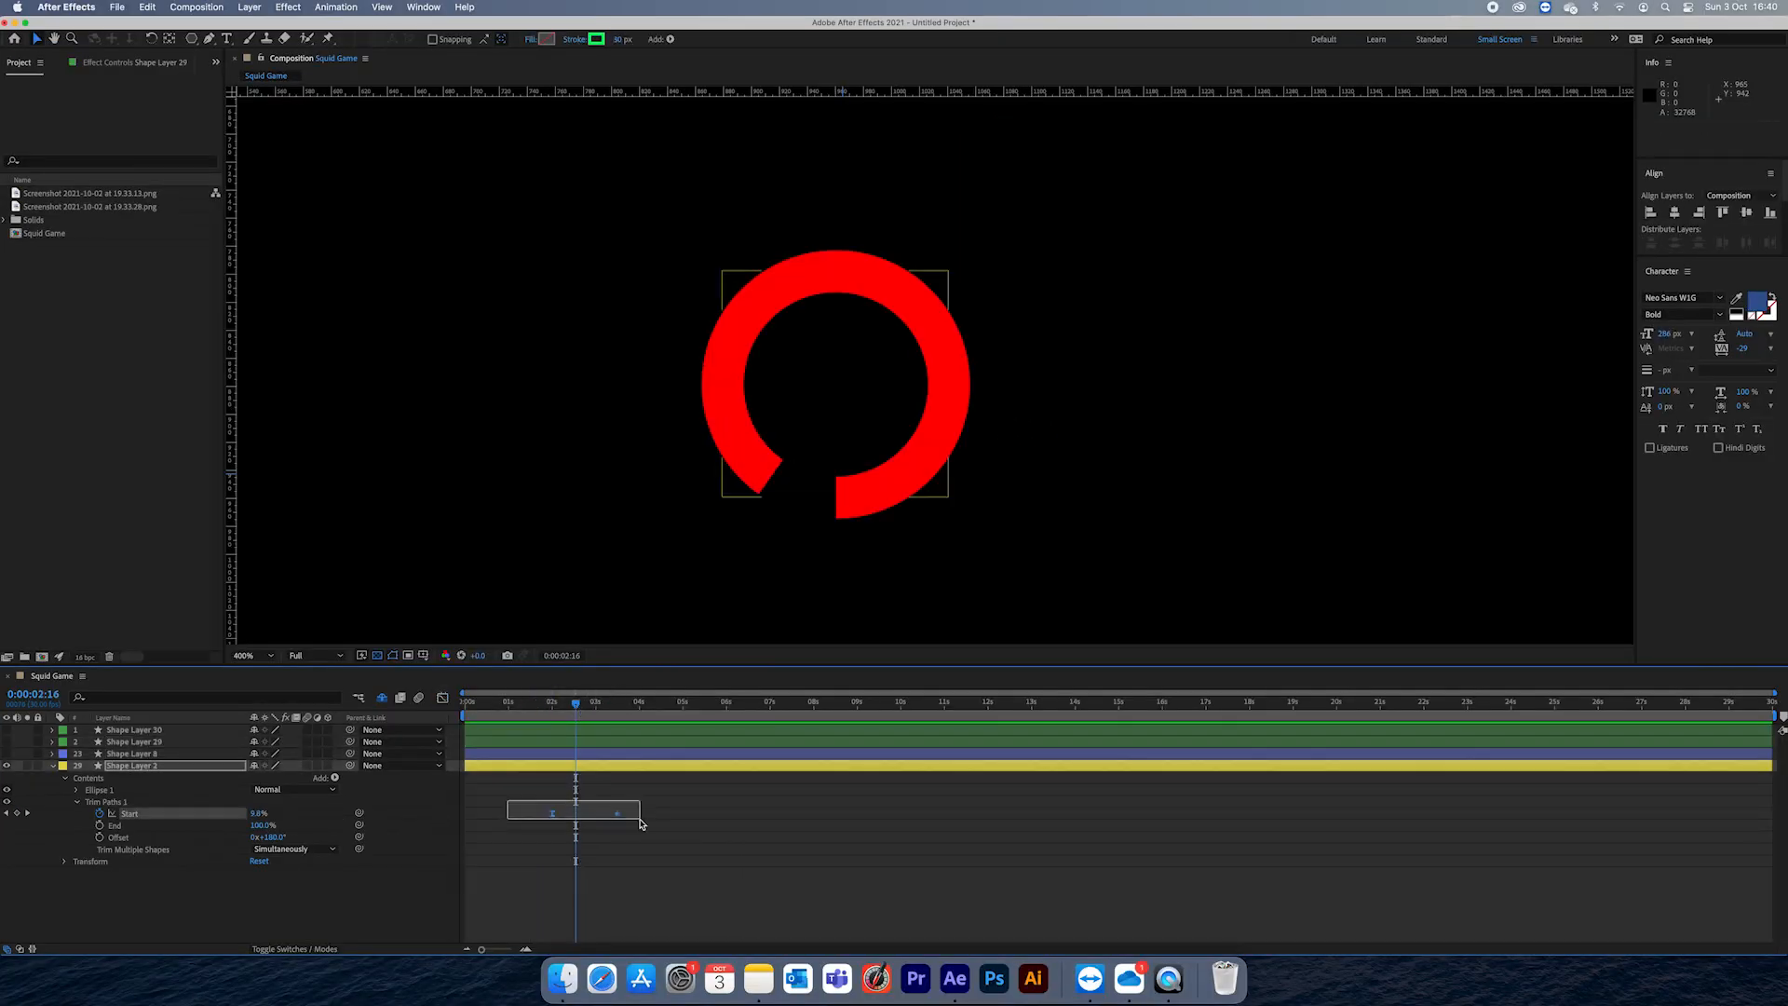
pyautogui.press('super+v')
pyautogui.press('space')
pyautogui.moveTo(566, 712); pyautogui.dragTo(603, 712)
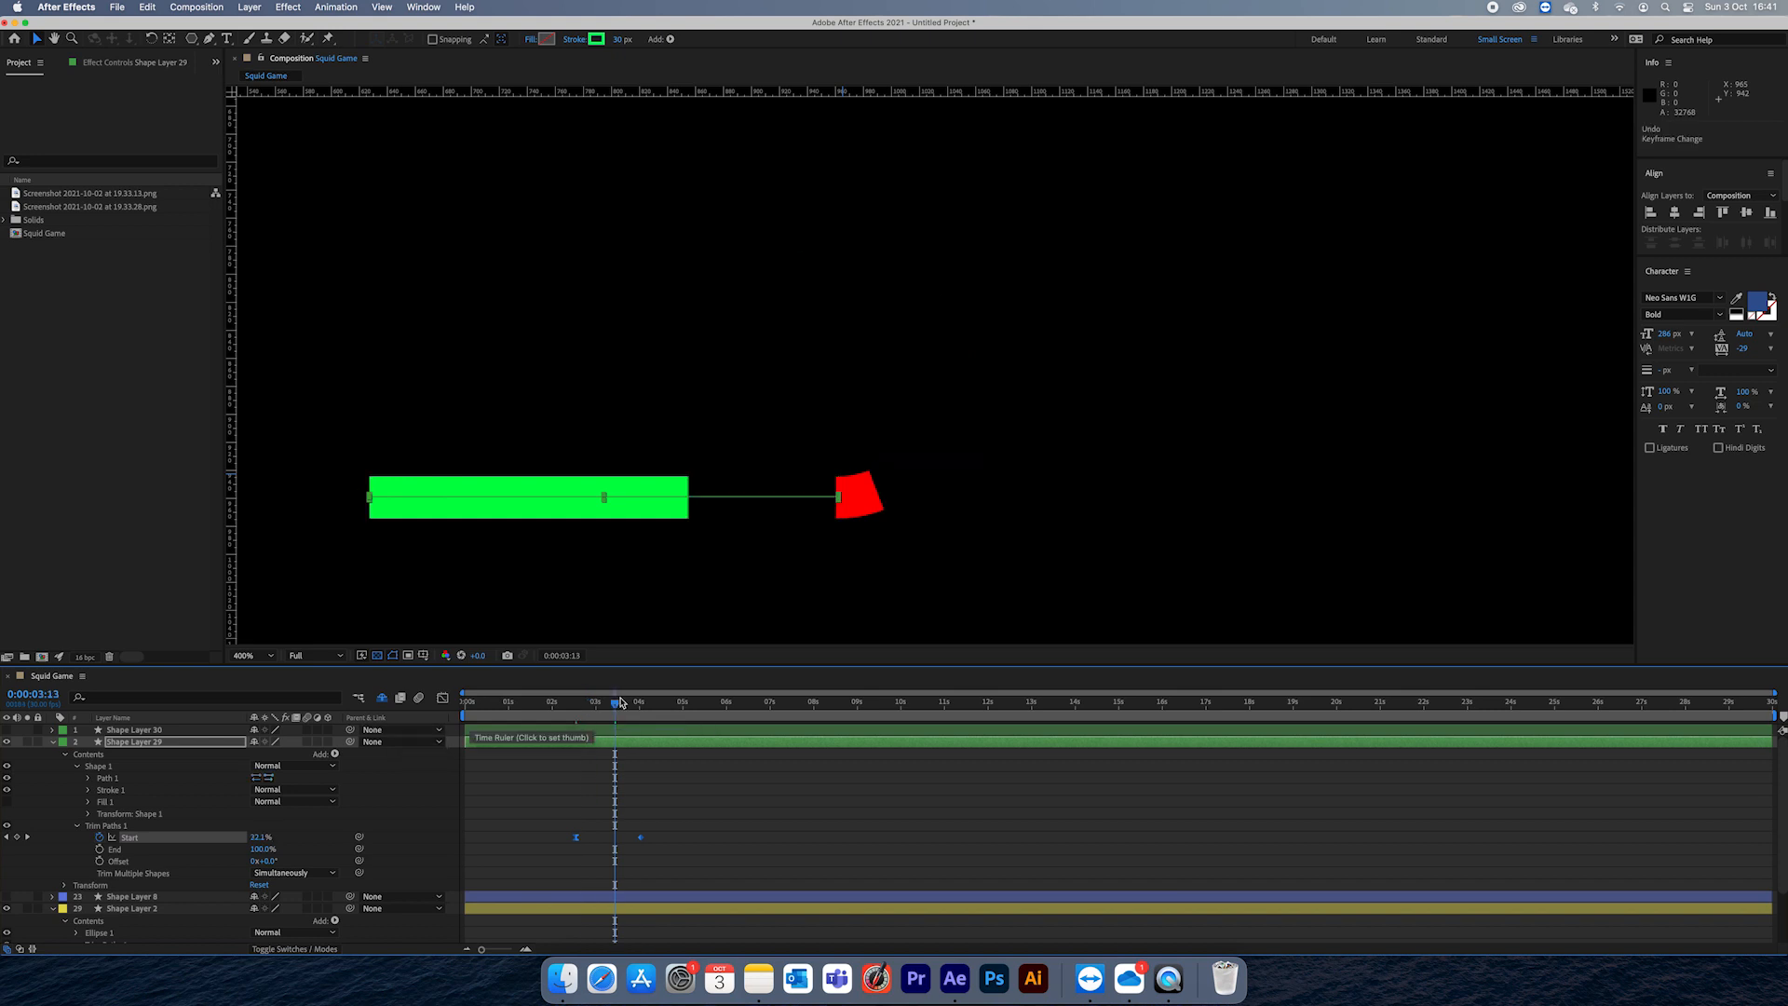
pyautogui.moveTo(618, 710); pyautogui.dragTo(589, 714)
# Step: Add Trim Paths to the horizontal green line and keyframe its End from 0% at 0:00:02:16 to 100%, followed by Start to 100%
pyautogui.keyDown('super'); pyautogui.click(116, 909); pyautogui.keyUp('super')
pyautogui.press('super+c')
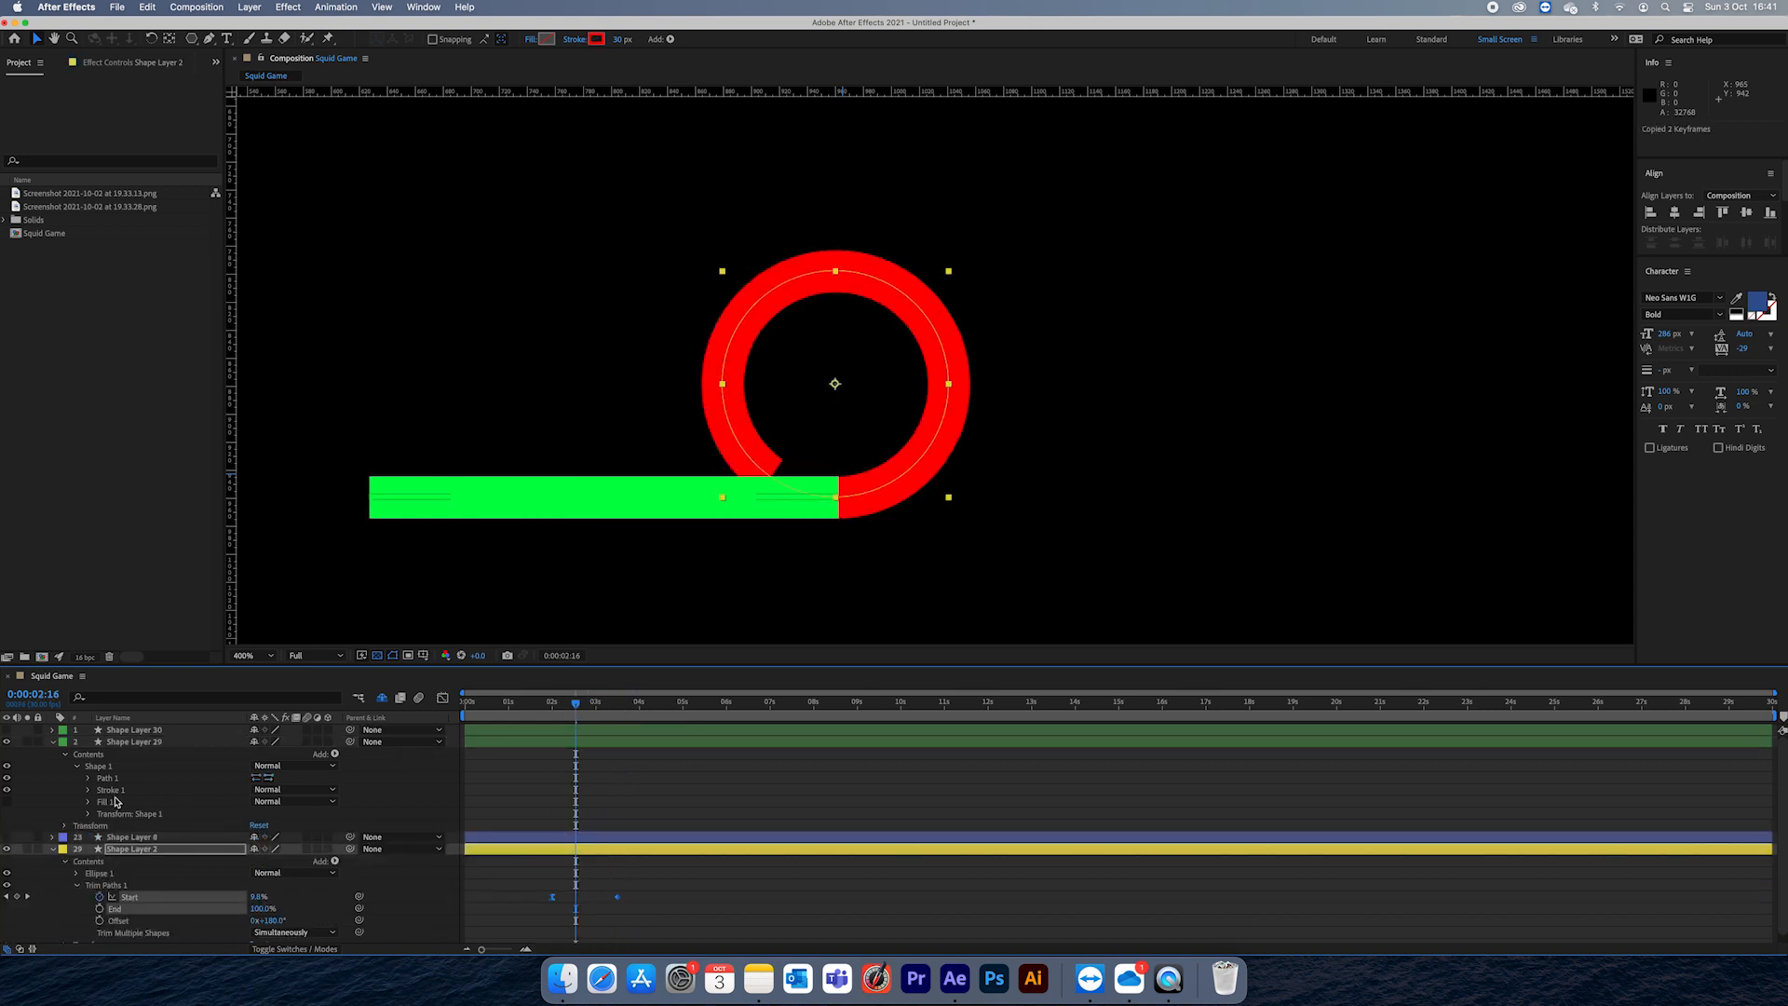
pyautogui.click(334, 754)
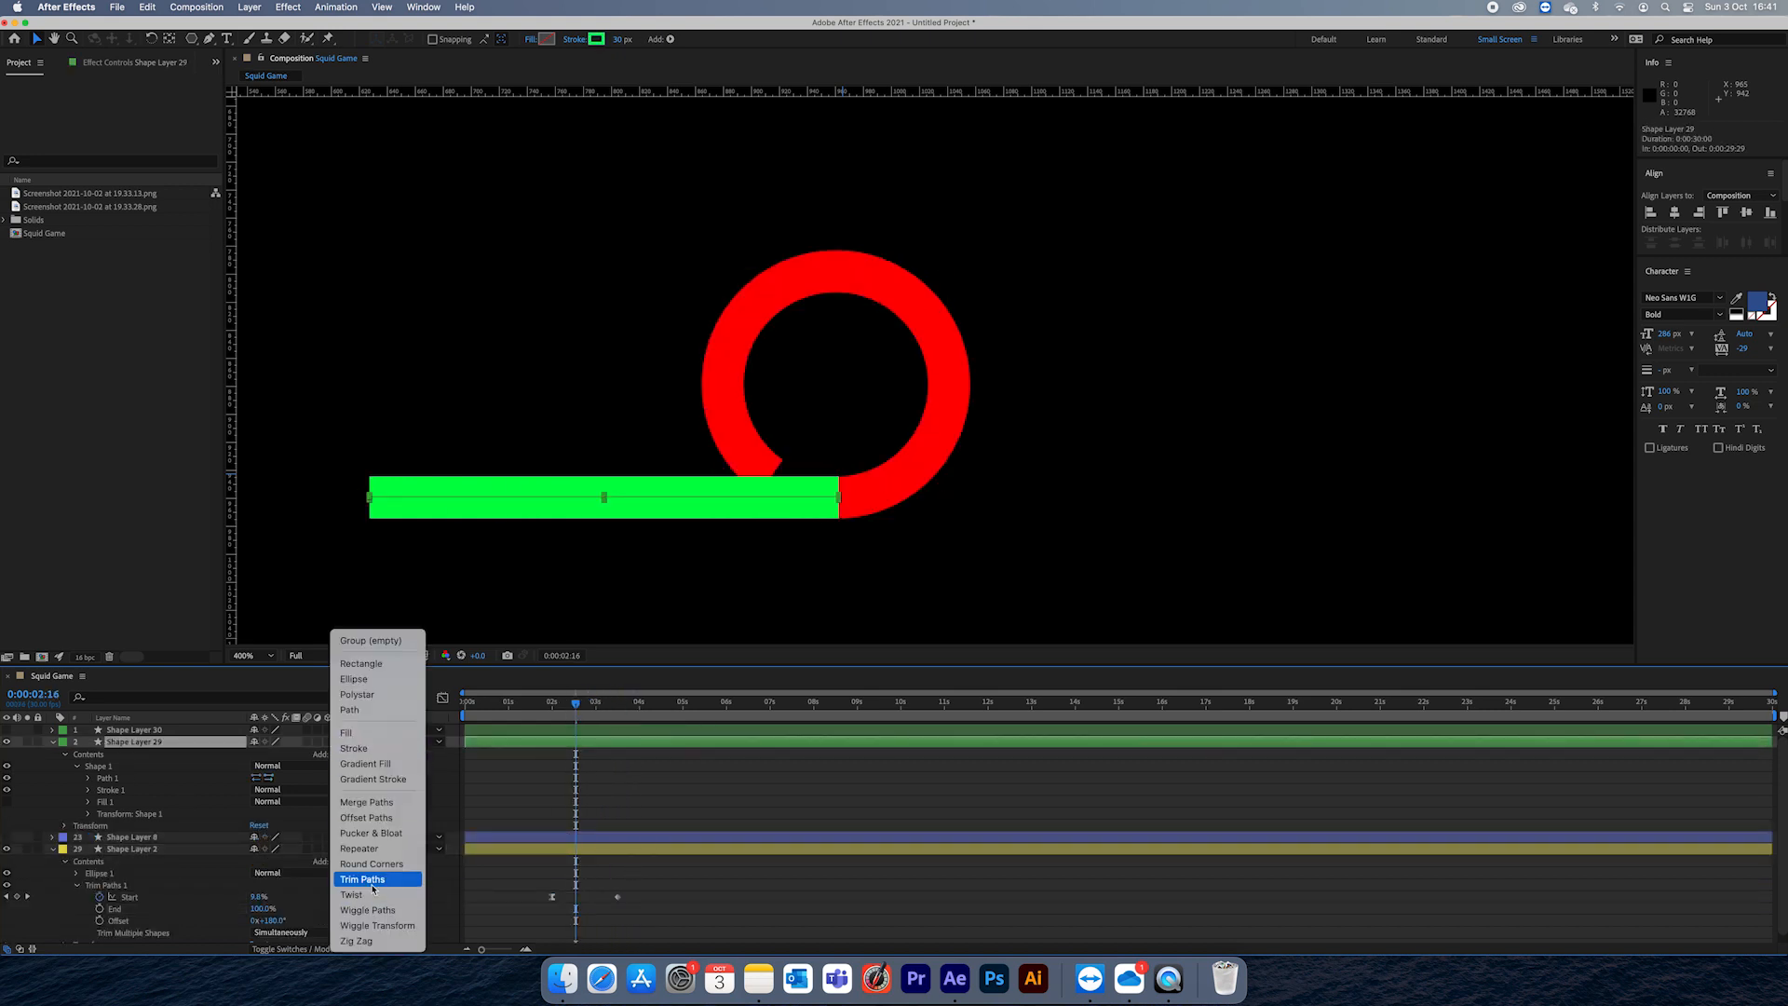
pyautogui.click(373, 870)
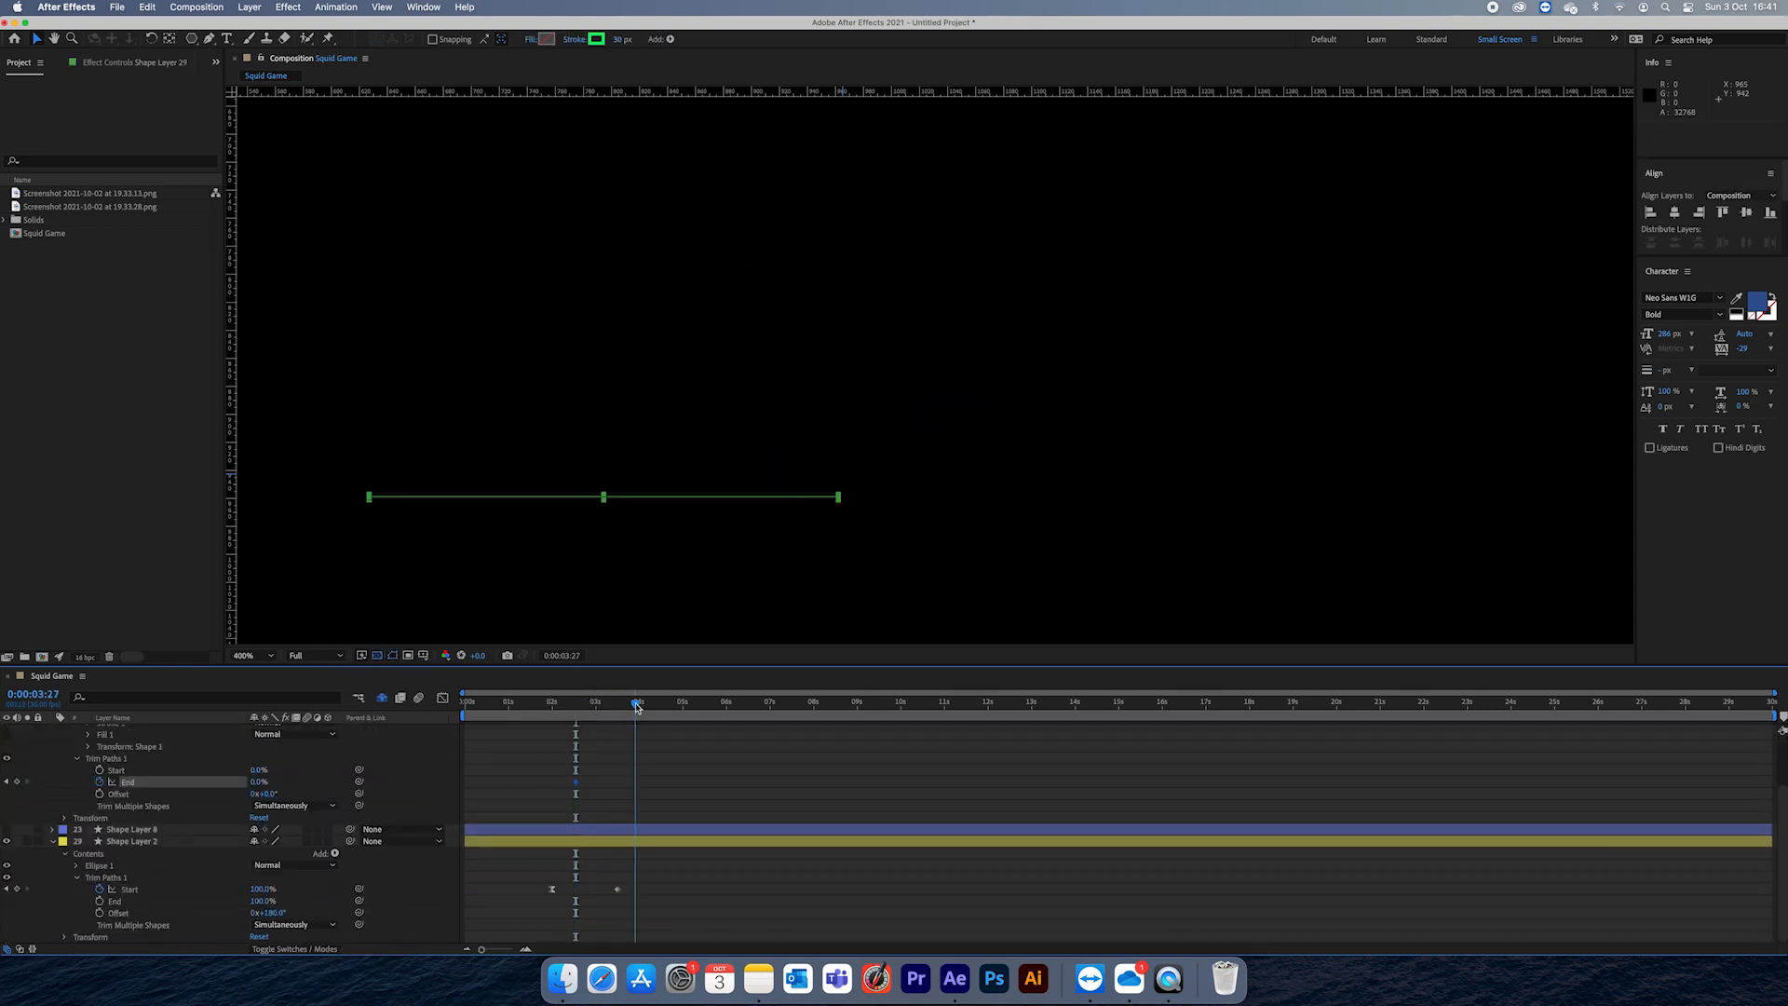
pyautogui.moveTo(551, 706); pyautogui.dragTo(640, 706)
# Step: Try to copy the horizontal green line's Start and End keyframes onto the blue circle's layer
pyautogui.moveTo(751, 799); pyautogui.dragTo(573, 763)
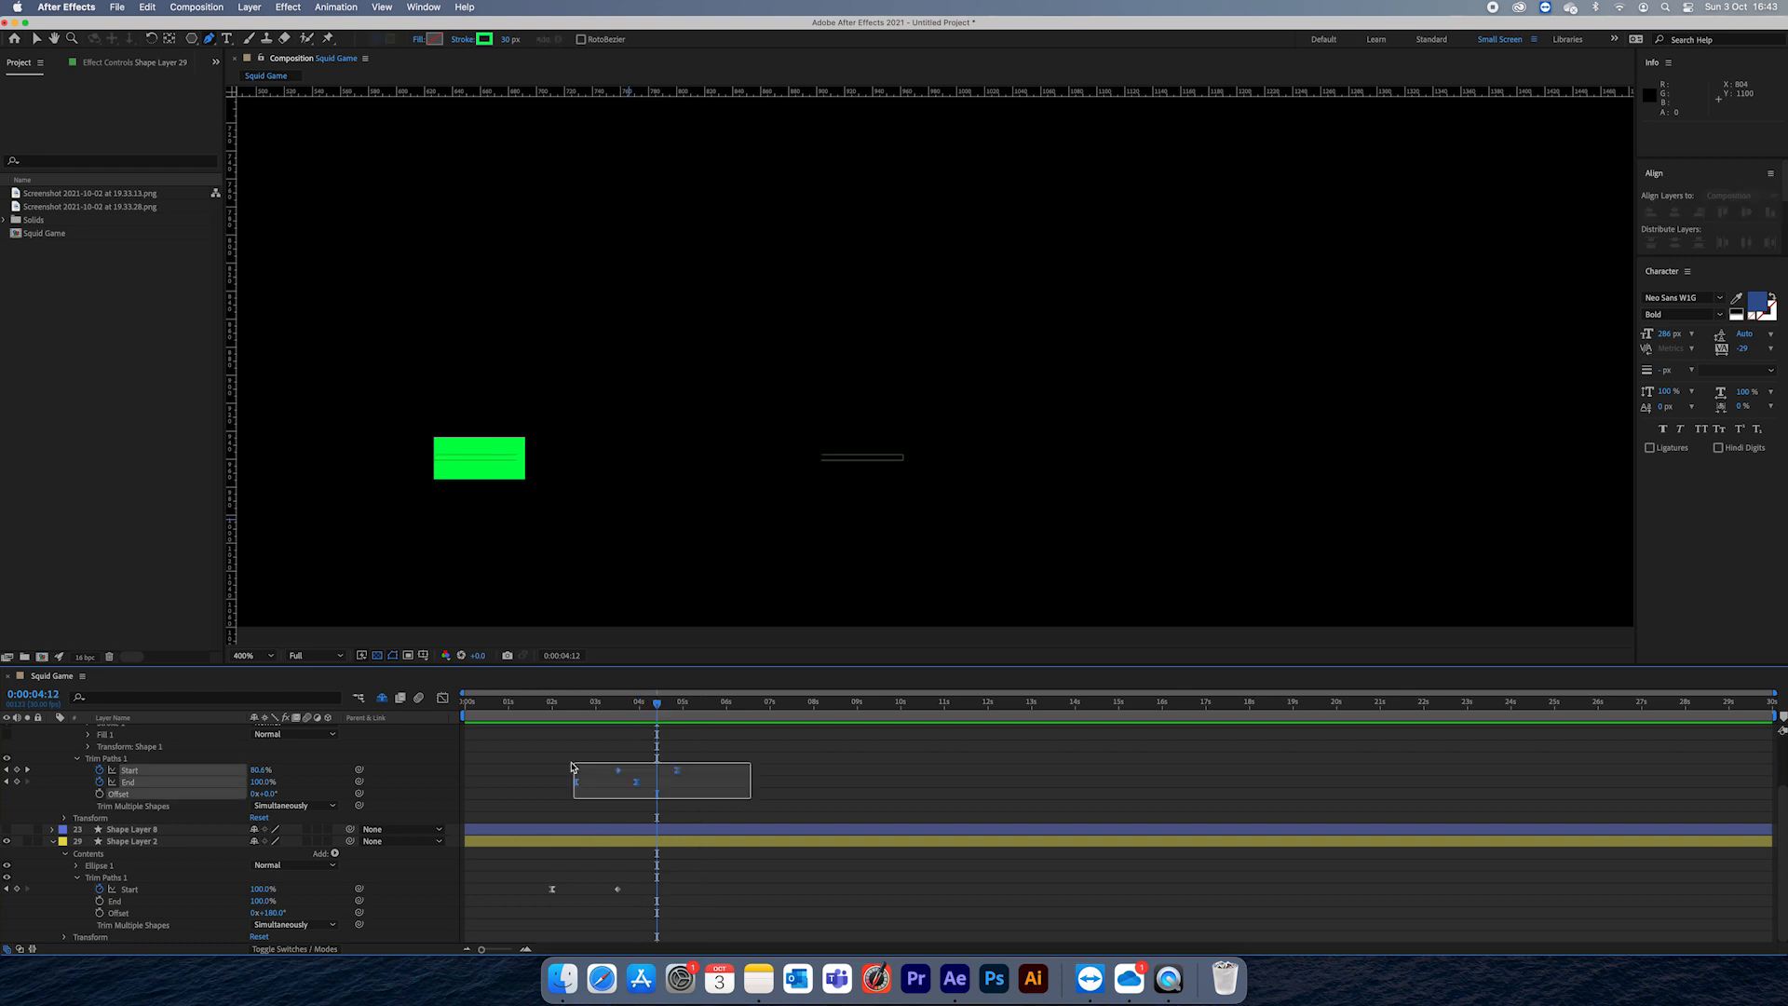
pyautogui.press('super+c')
pyautogui.click(132, 829)
pyautogui.click(7, 828)
pyautogui.press('super+v')
pyautogui.press('u')
# Step: Try to paste the copied trim keyframes onto the vertical green line's layer, and undo the last change
pyautogui.moveTo(657, 705); pyautogui.dragTo(718, 705)
pyautogui.scroll(-1, 854, 611)
pyautogui.click(135, 730)
pyautogui.press('super+v')
pyautogui.click(270, 894)
pyautogui.click(76, 755)
pyautogui.press('super+z')
pyautogui.click(636, 734)
# Step: Add Trim Paths to the vertical green line and expand its trim properties for keyframing
pyautogui.click(336, 742)
pyautogui.click(373, 881)
pyautogui.click(78, 814)
pyautogui.click(91, 826)
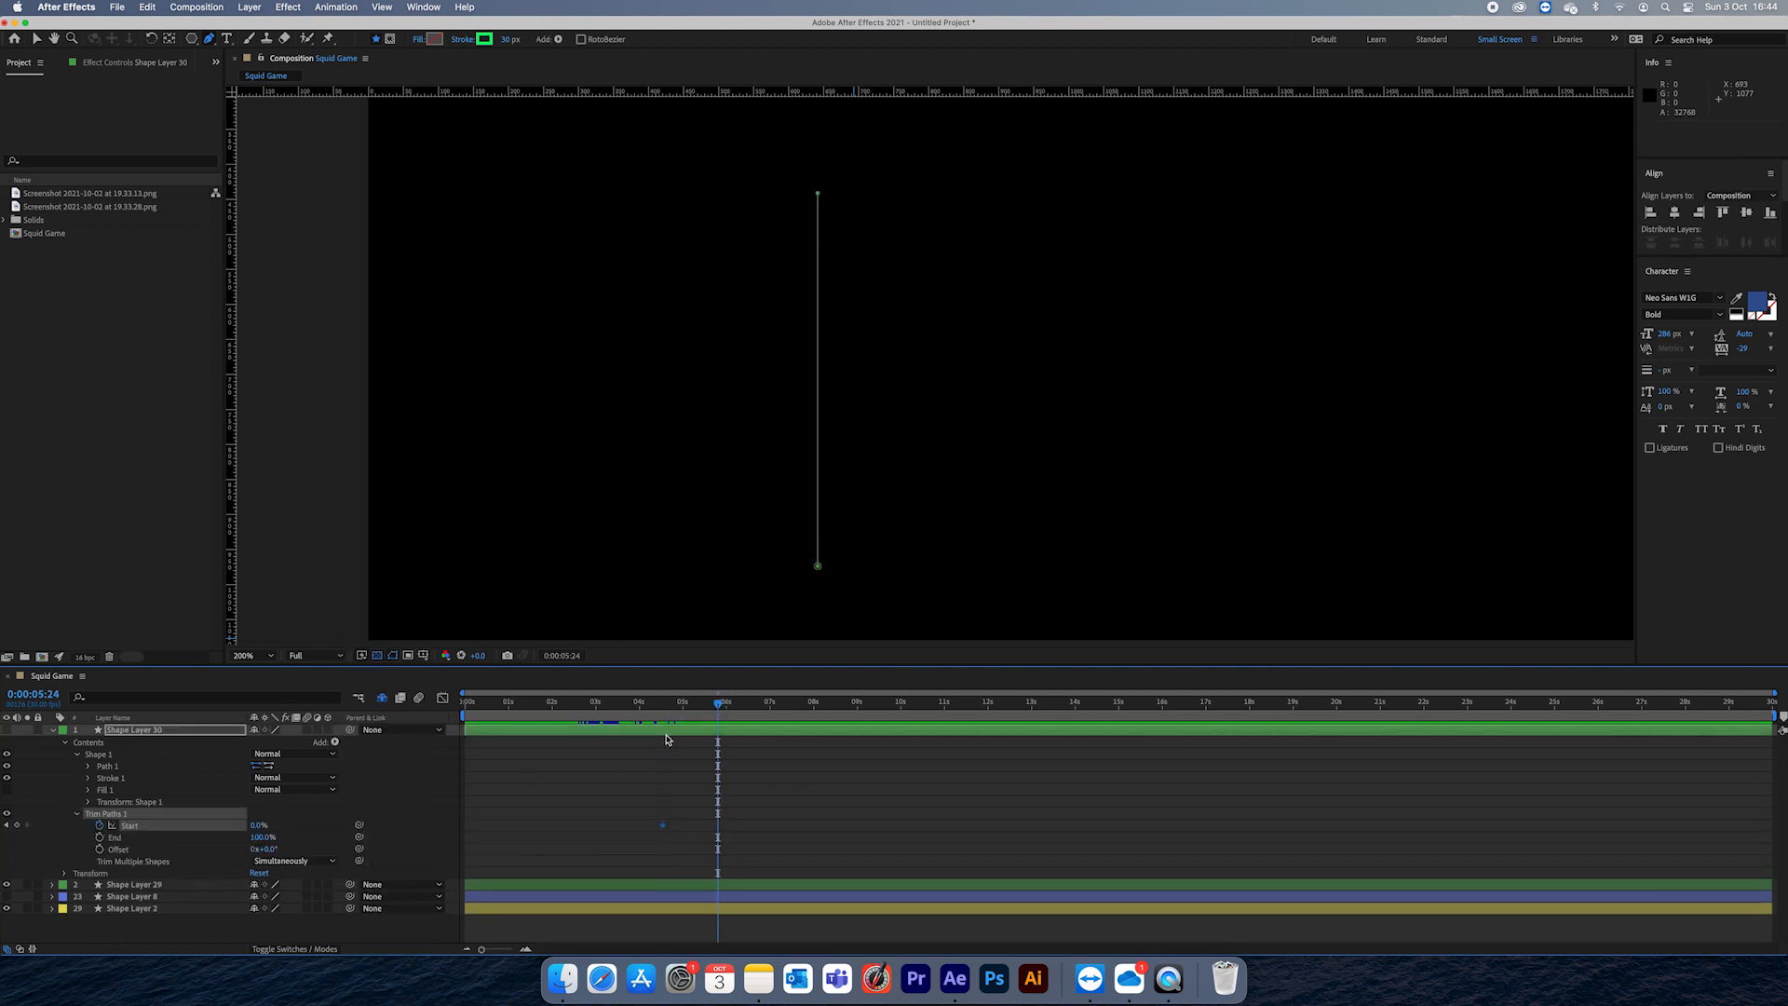
# Step: Try a different trim Start value on the vertical green line, and undo the latest Start changes
pyautogui.moveTo(262, 826); pyautogui.dragTo(403, 835)
pyautogui.press('super+z')
pyautogui.press('super+z')
pyautogui.press('super+z')
pyautogui.press('super+z')
pyautogui.press('super+z')
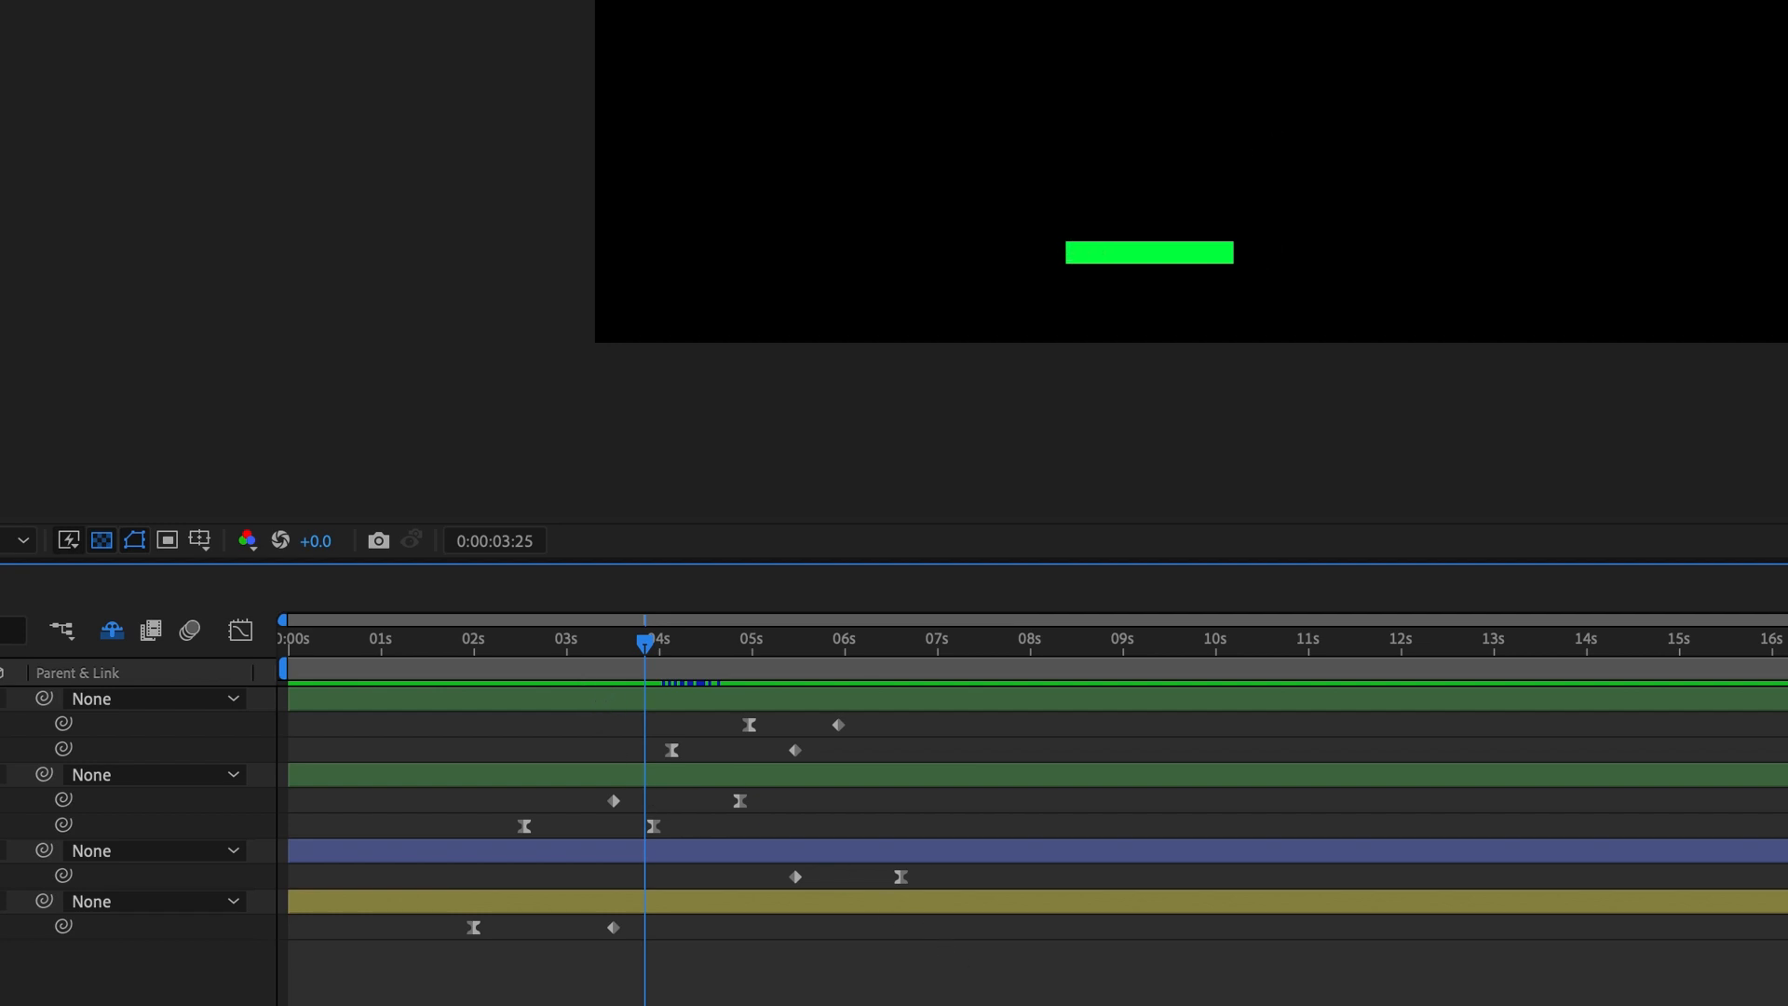
# Step: Compress all the trim keyframes proportionally to end at about 5.7 seconds, and preview the animation from just before two seconds
pyautogui.moveTo(1002, 1004)
pyautogui.mouseDown()
pyautogui.moveTo(749, 868)
pyautogui.moveTo(782, 892)
pyautogui.moveTo(539, 714)
pyautogui.moveTo(463, 707)
pyautogui.mouseUp()
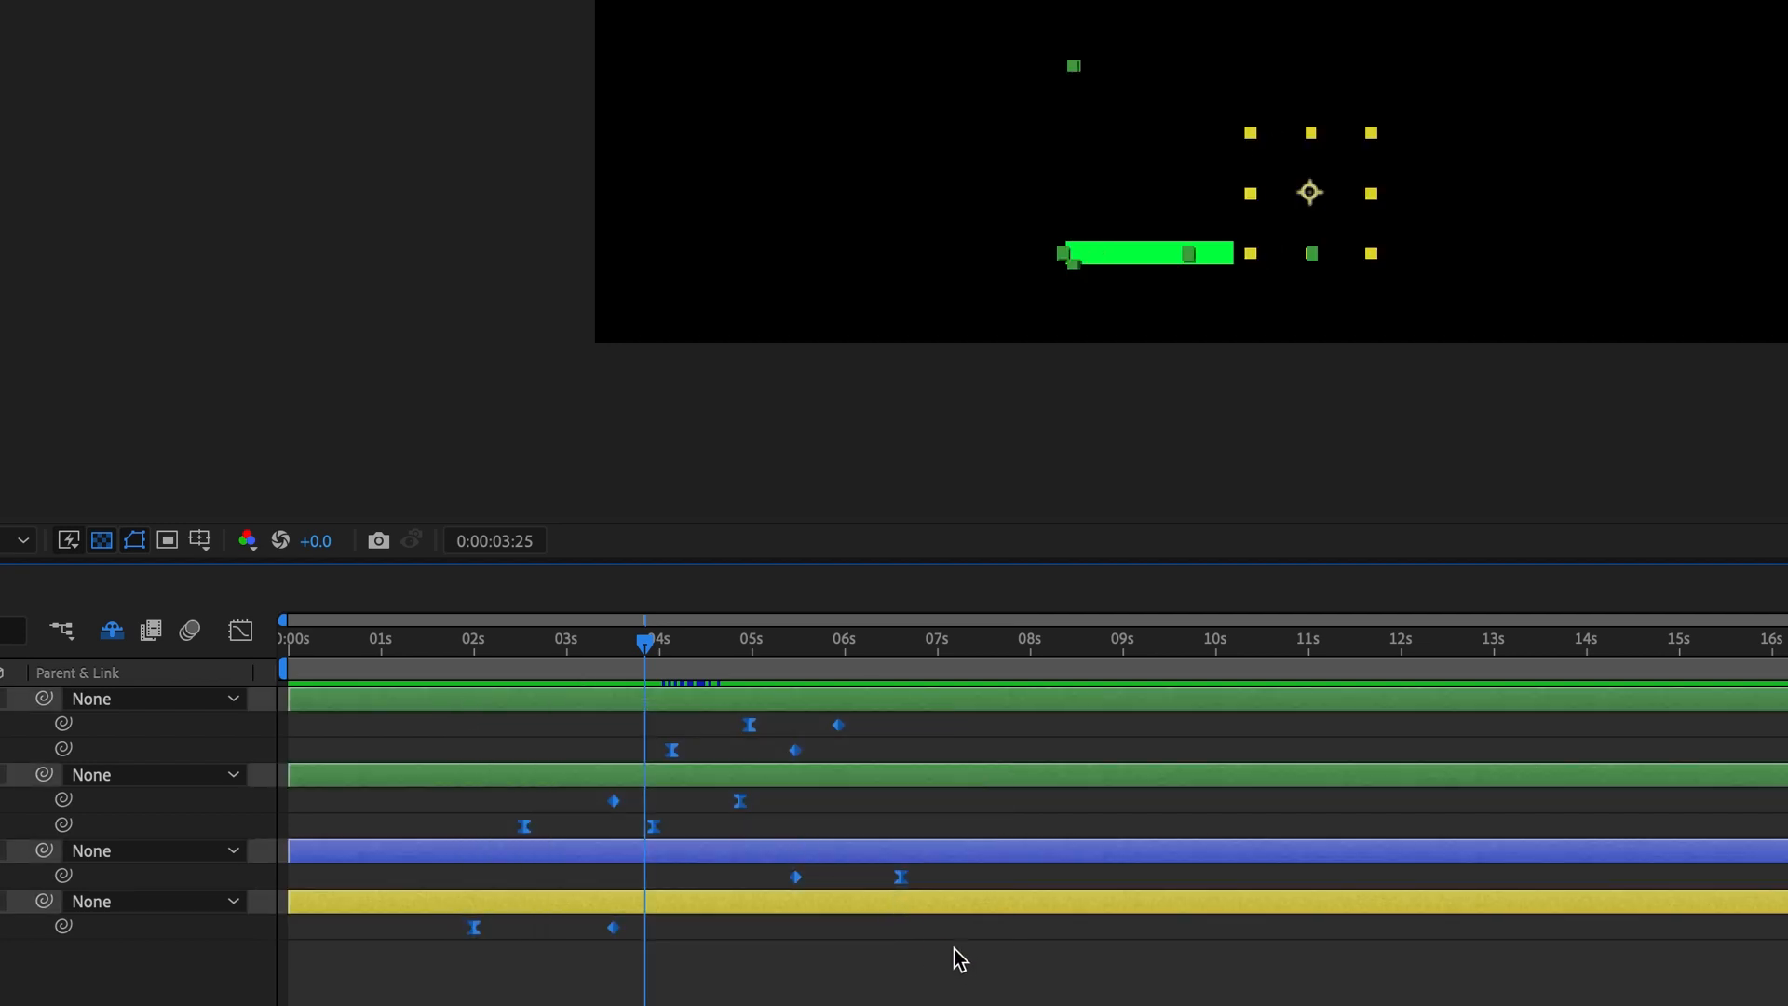
pyautogui.moveTo(902, 875); pyautogui.dragTo(824, 874)
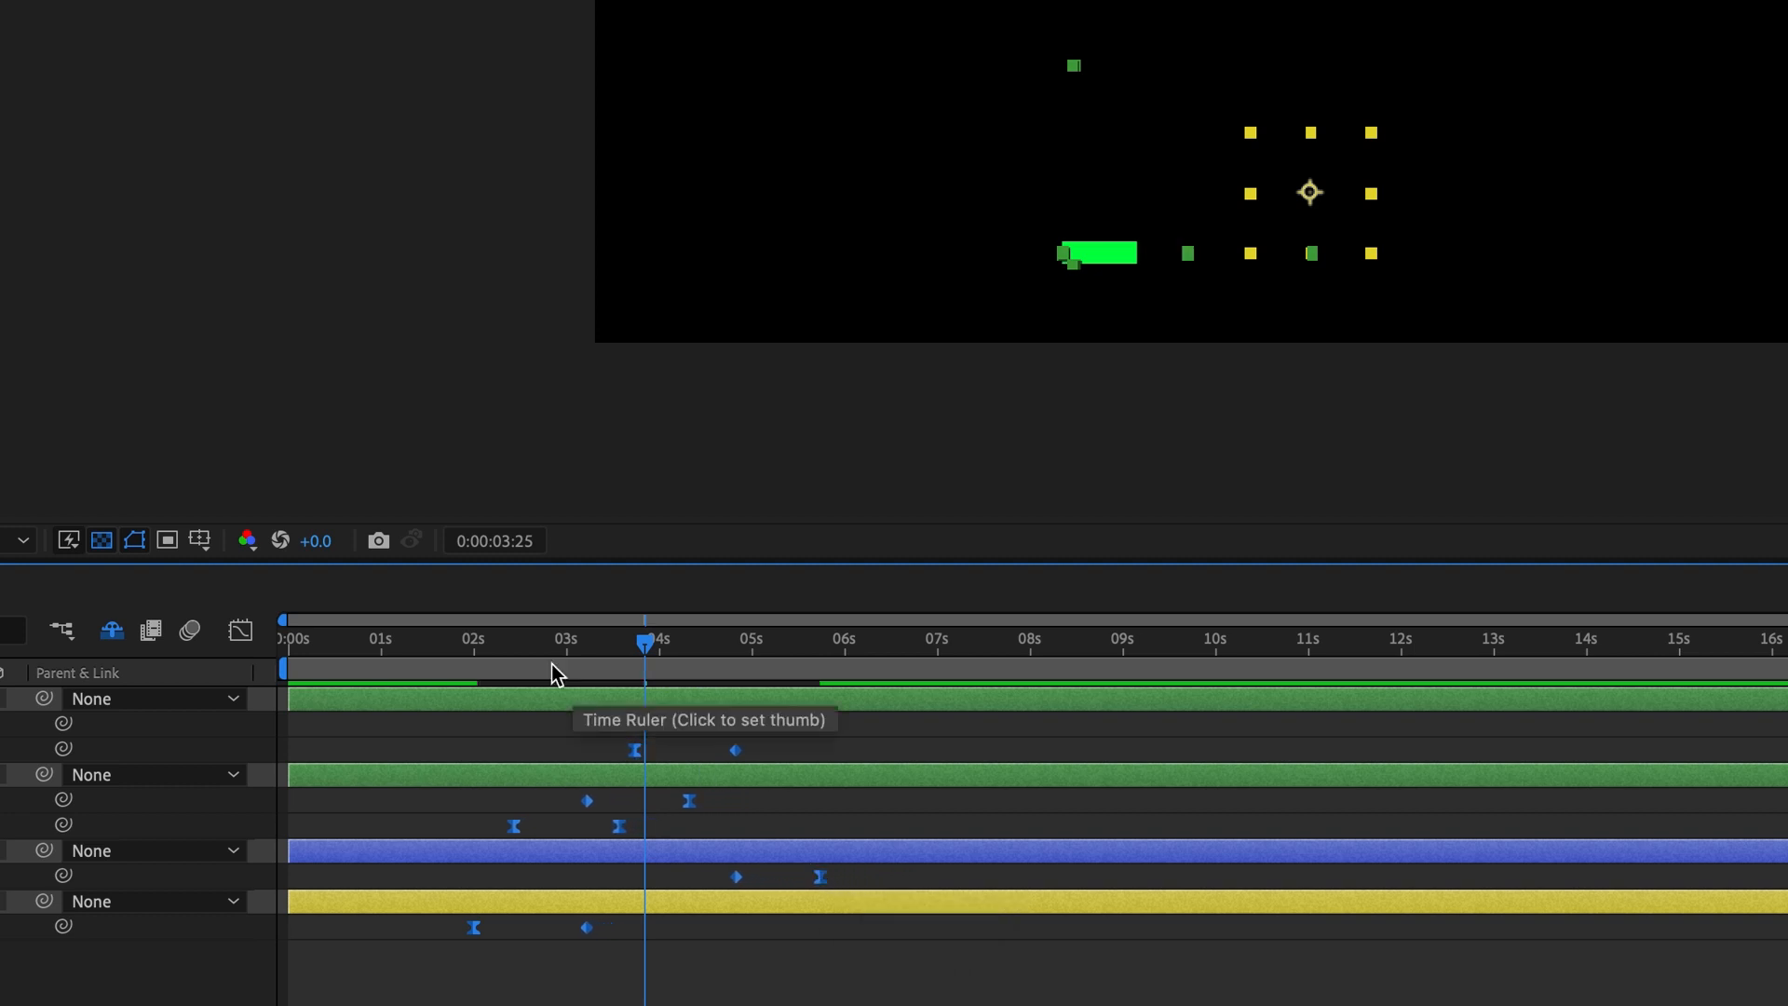
pyautogui.click(455, 642)
pyautogui.press('space')
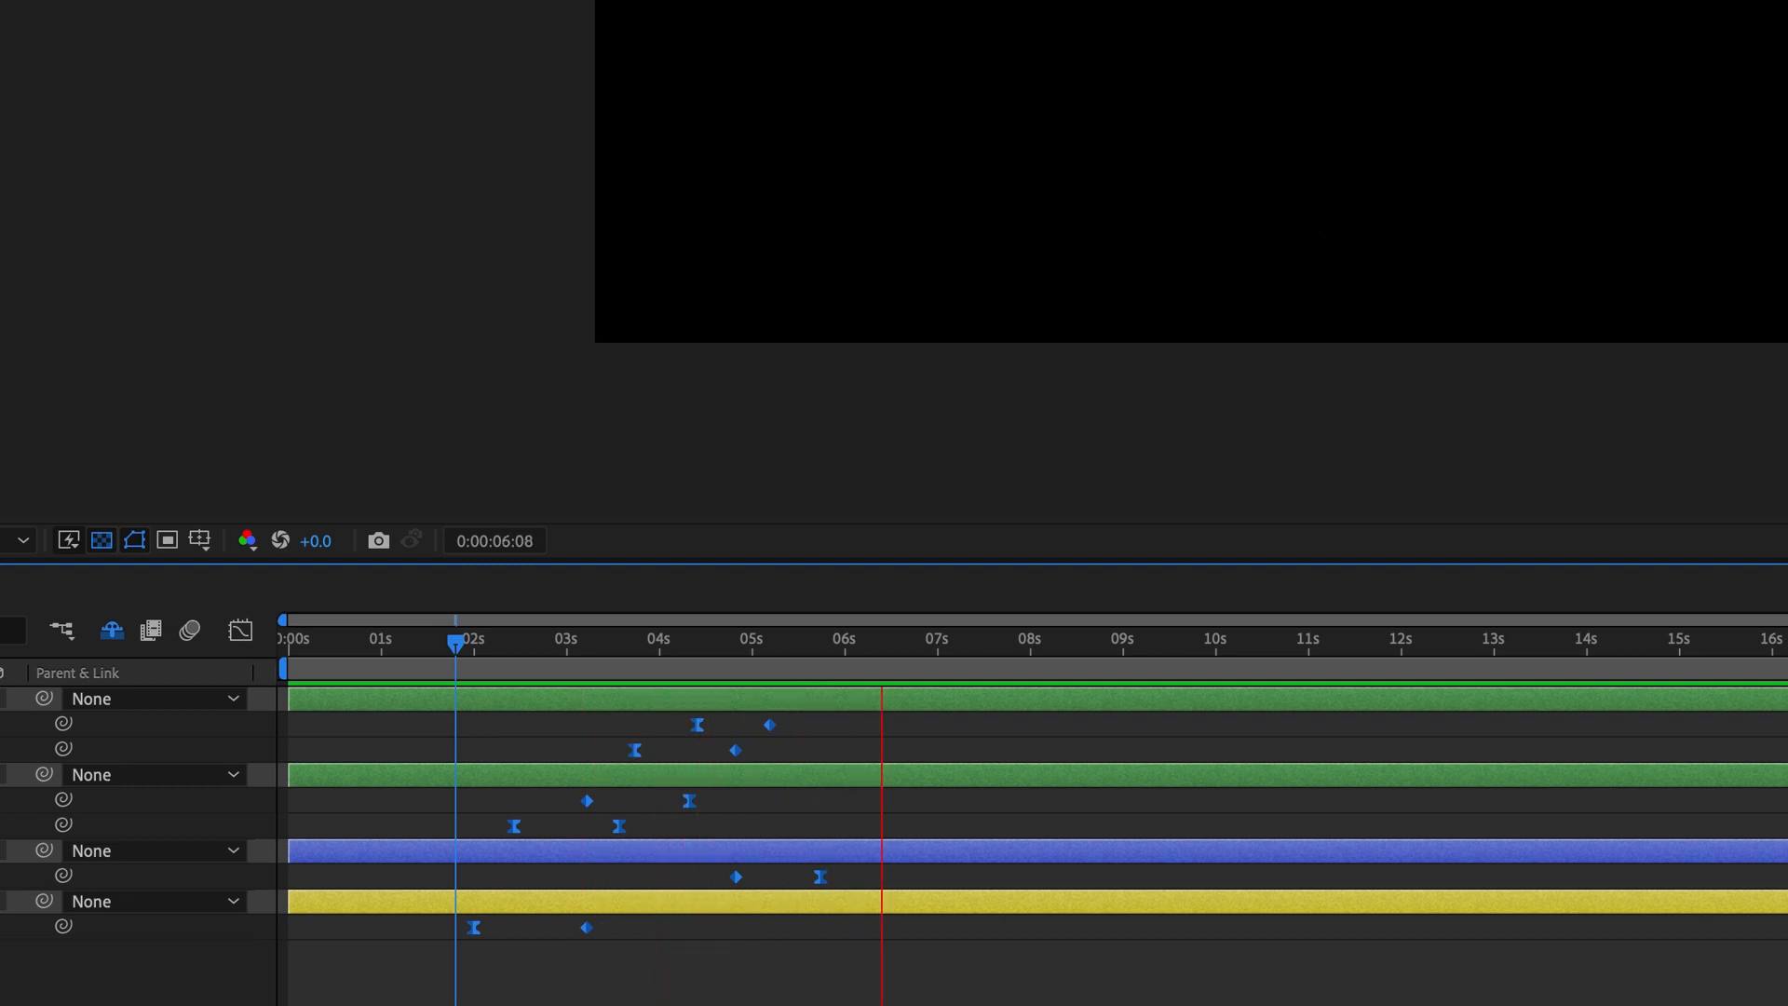
pyautogui.click(838, 973)
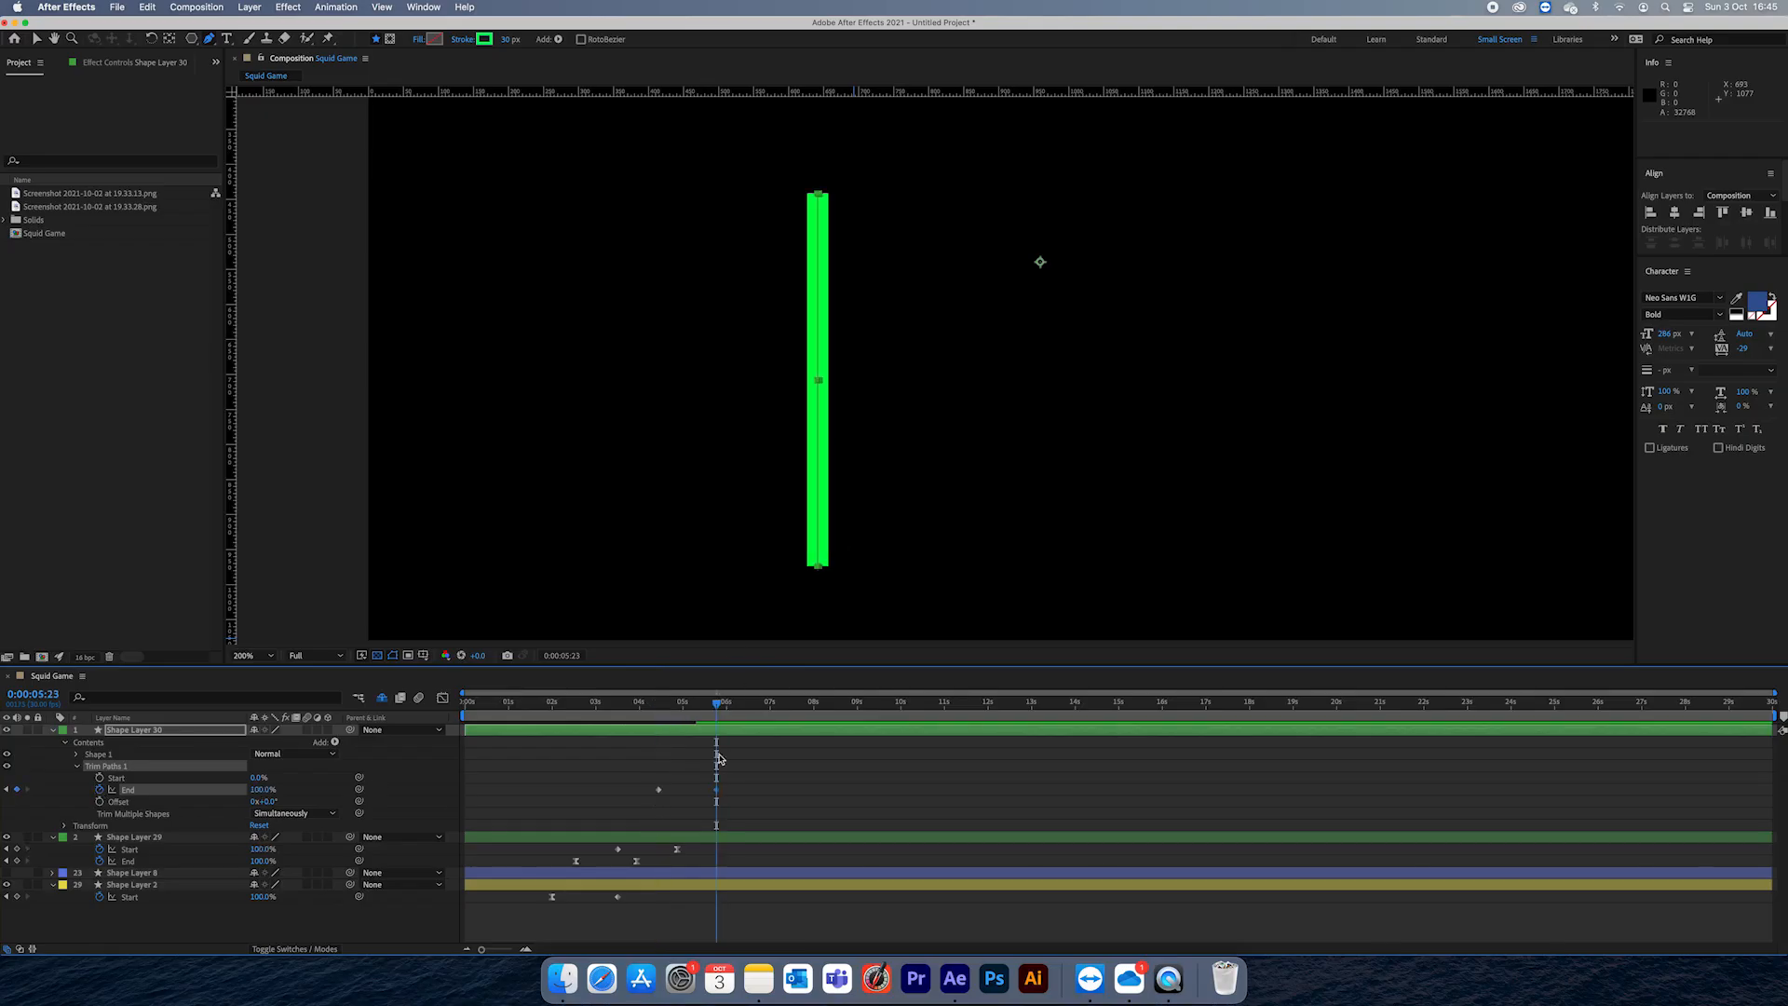
pyautogui.moveTo(825, 642); pyautogui.dragTo(679, 665)
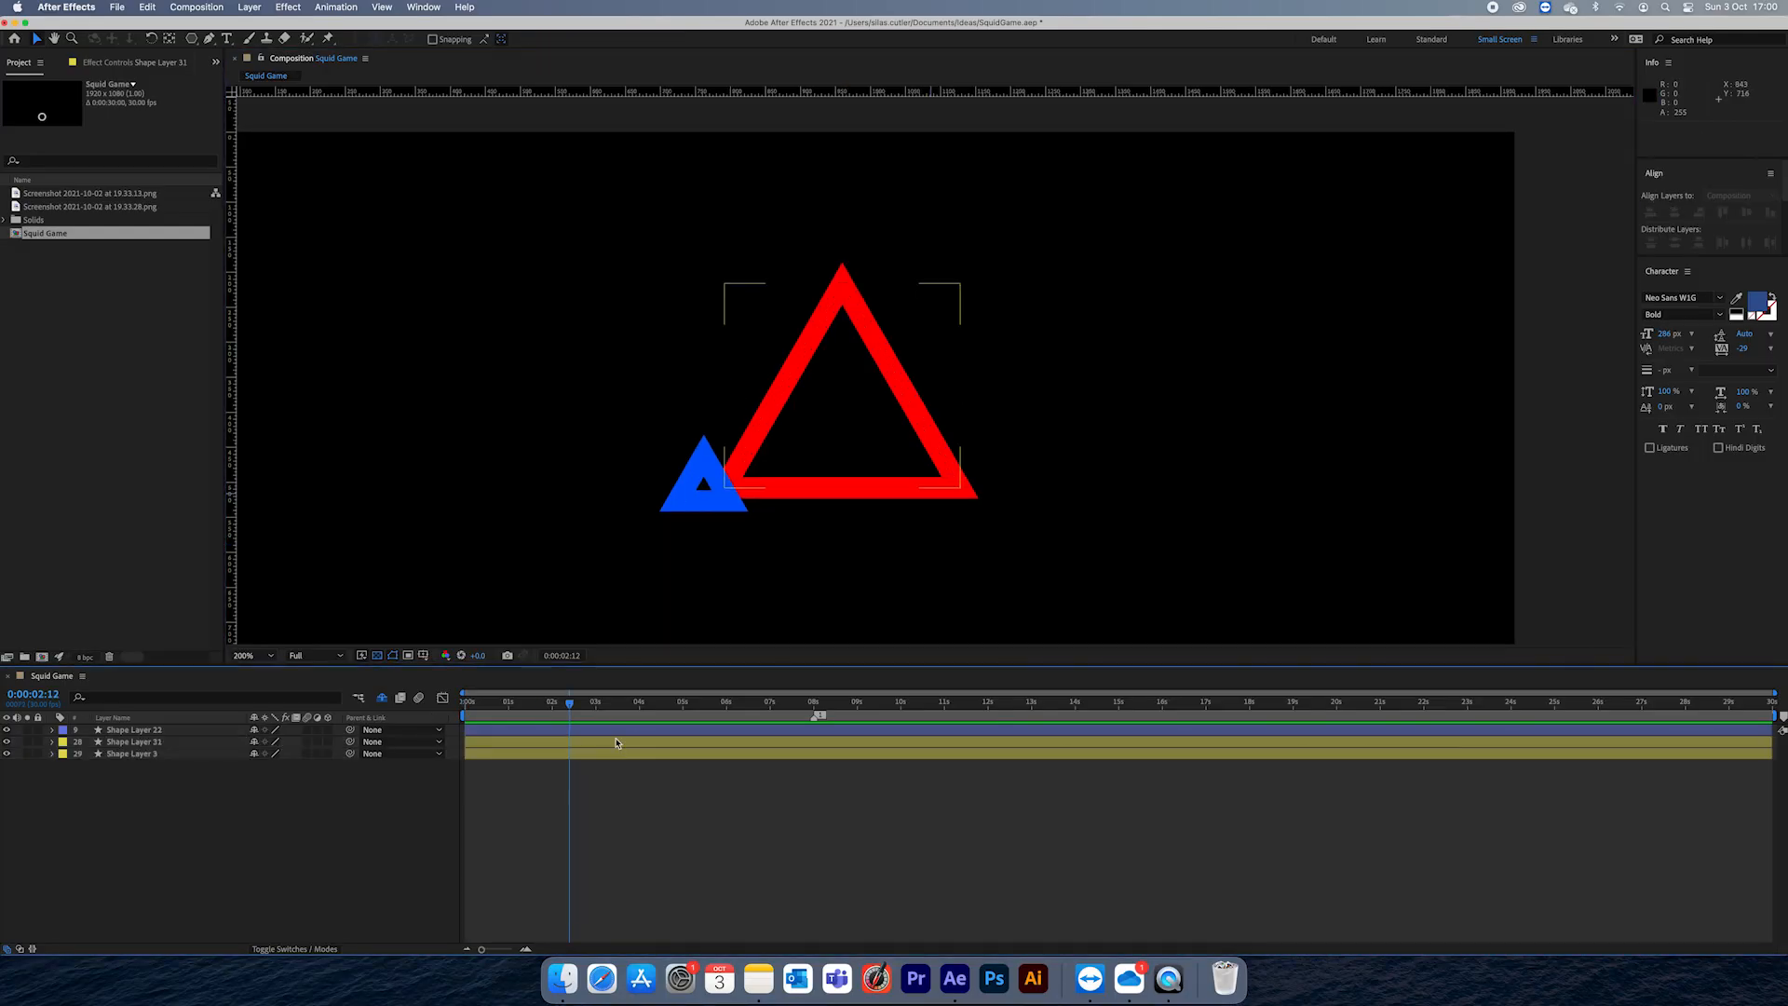
# Step: Mask off the upper area of one red triangle, and add eased Position keyframes at 0:00:02:12 and 0:00:03:16 on both red triangle layers
pyautogui.moveTo(622, 216); pyautogui.dragTo(1088, 480)
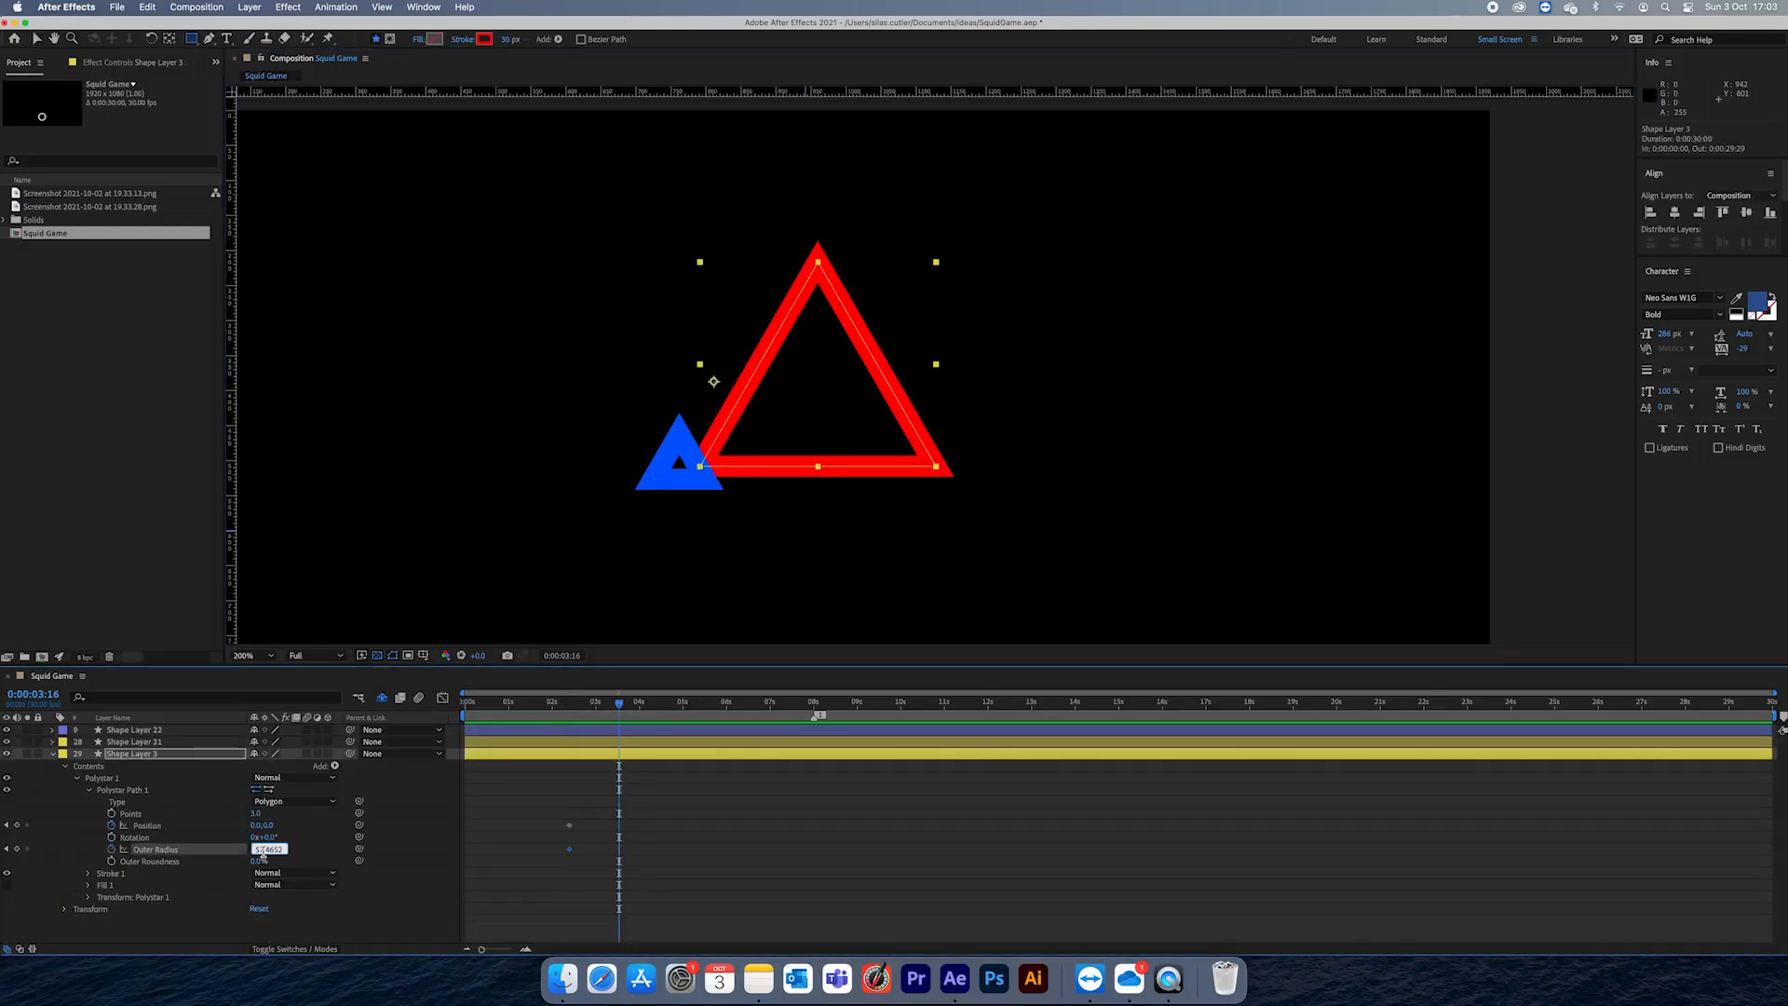
pyautogui.moveTo(606, 713); pyautogui.dragTo(570, 712)
pyautogui.click(88, 754)
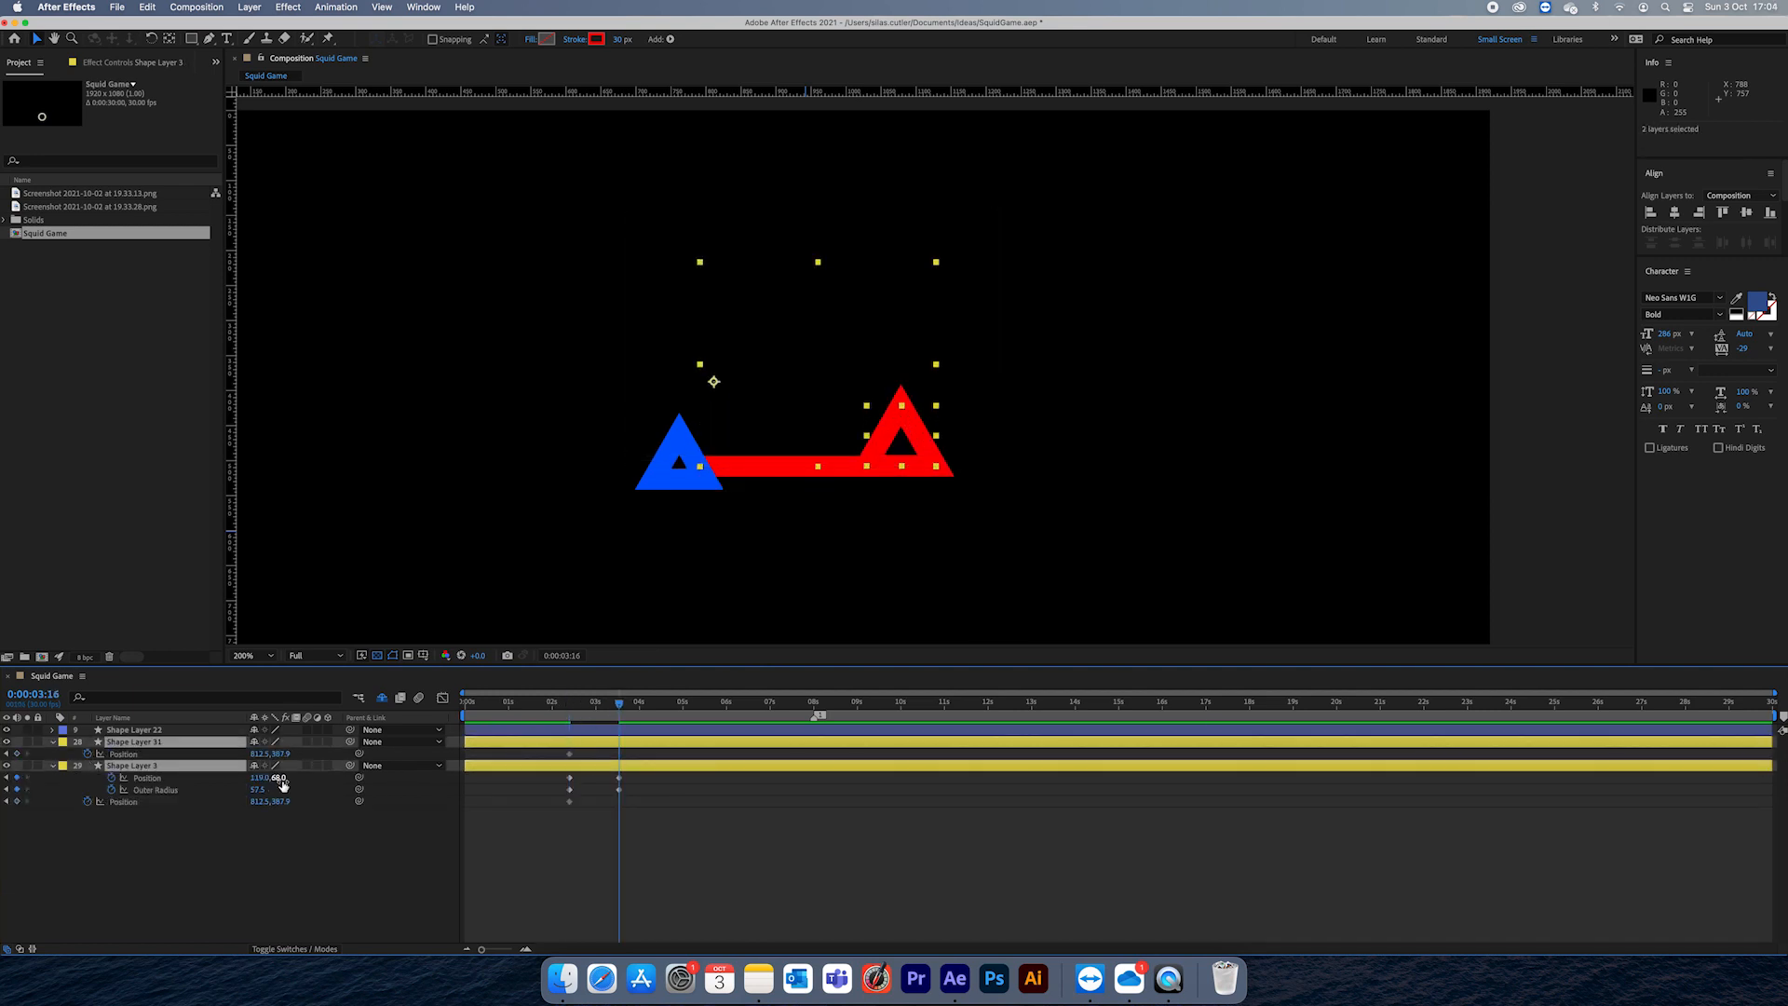
pyautogui.click(583, 814)
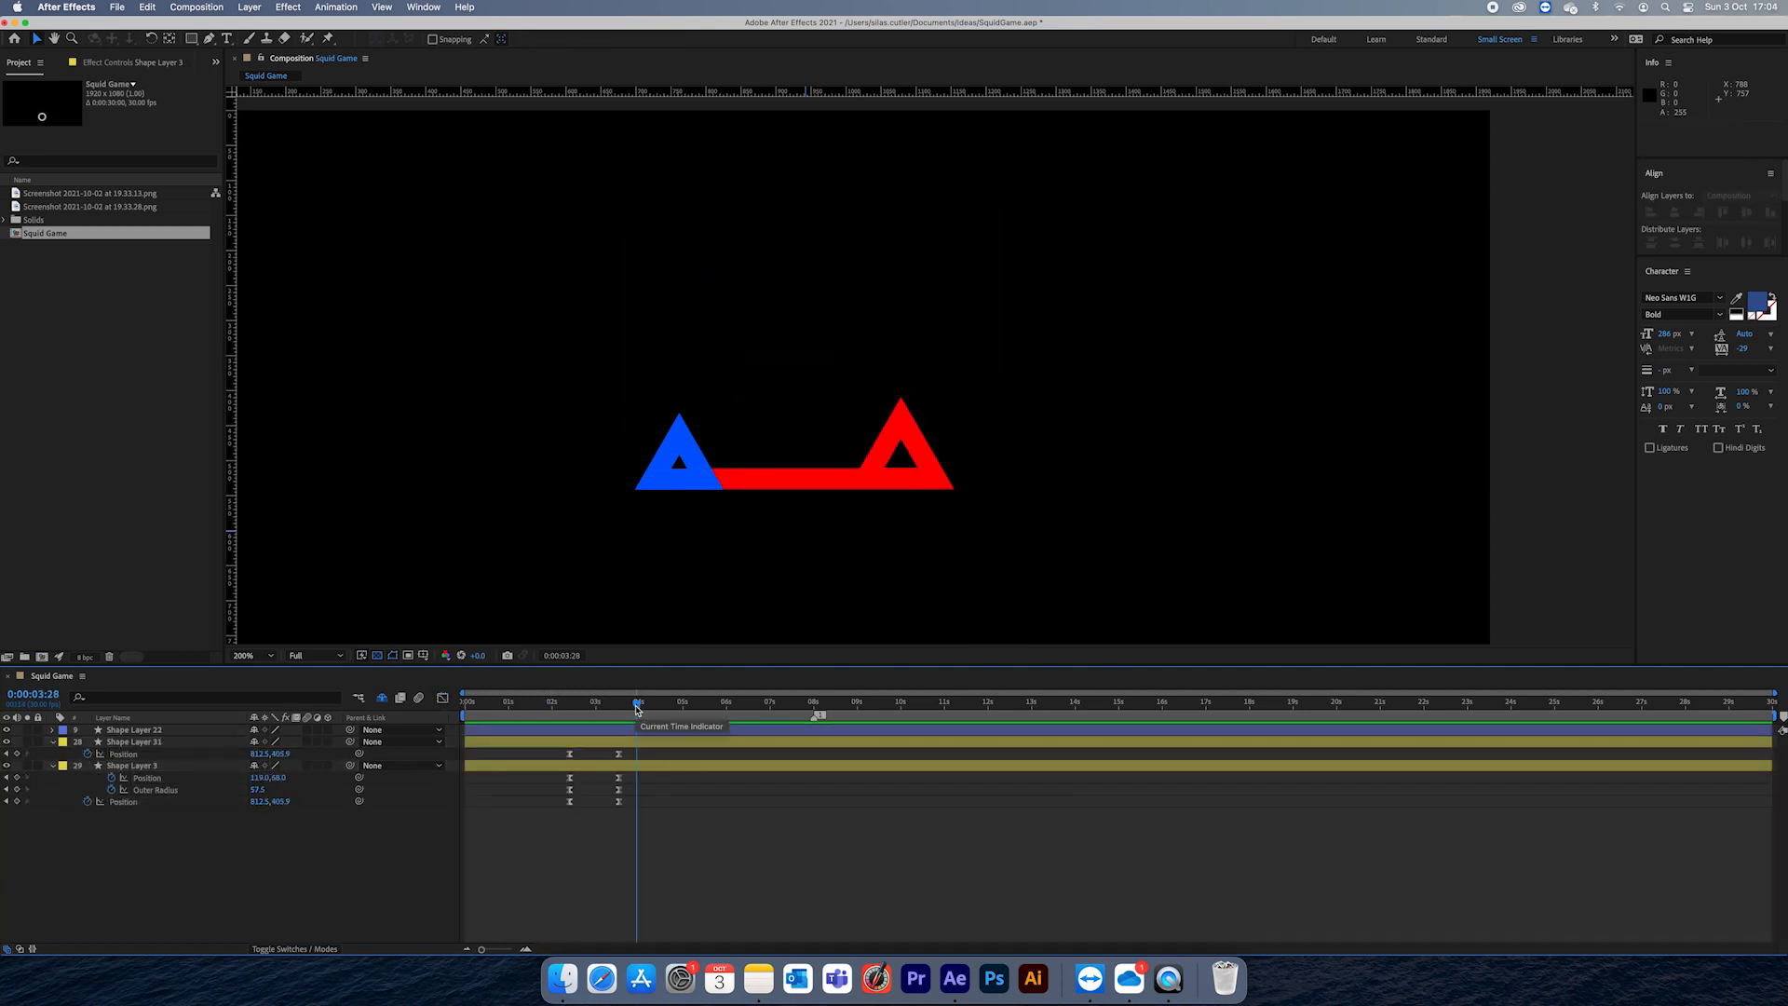
# Step: Adjust the small red triangle's Outer Radius at 0:00:03:16, using the blue guide triangle as the size reference
pyautogui.click(212, 732)
pyautogui.click(715, 388)
pyautogui.click(156, 790)
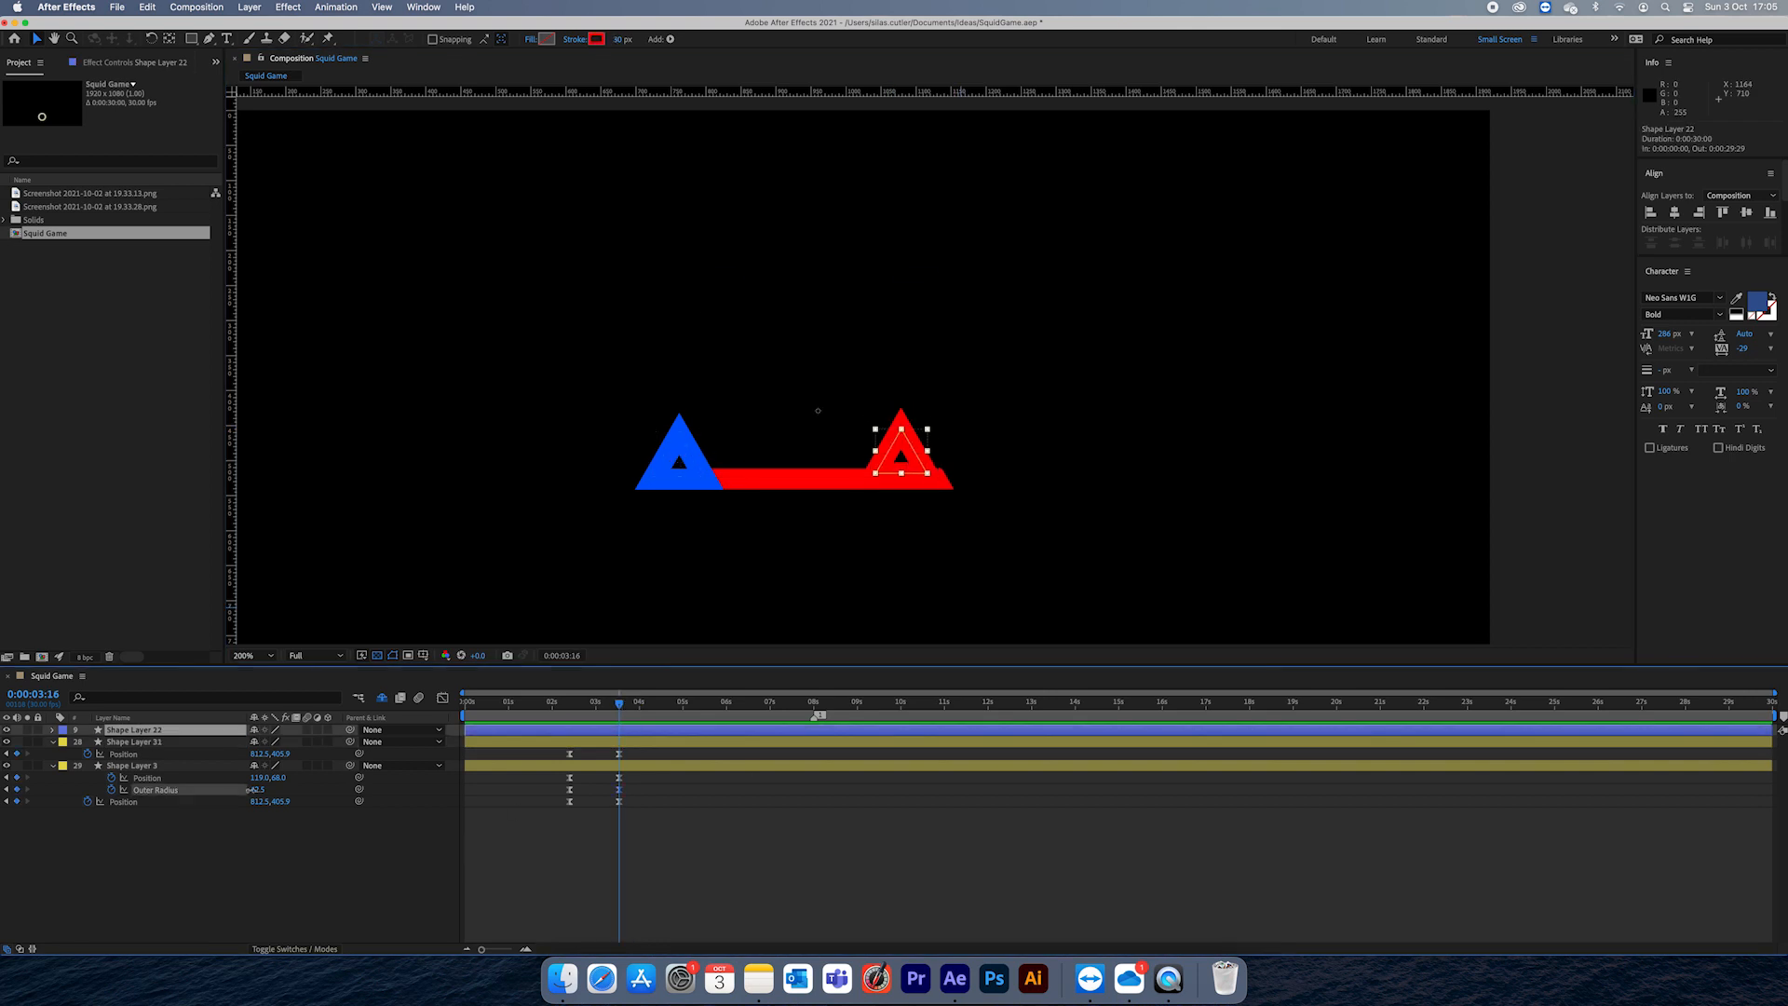
pyautogui.click(901, 454)
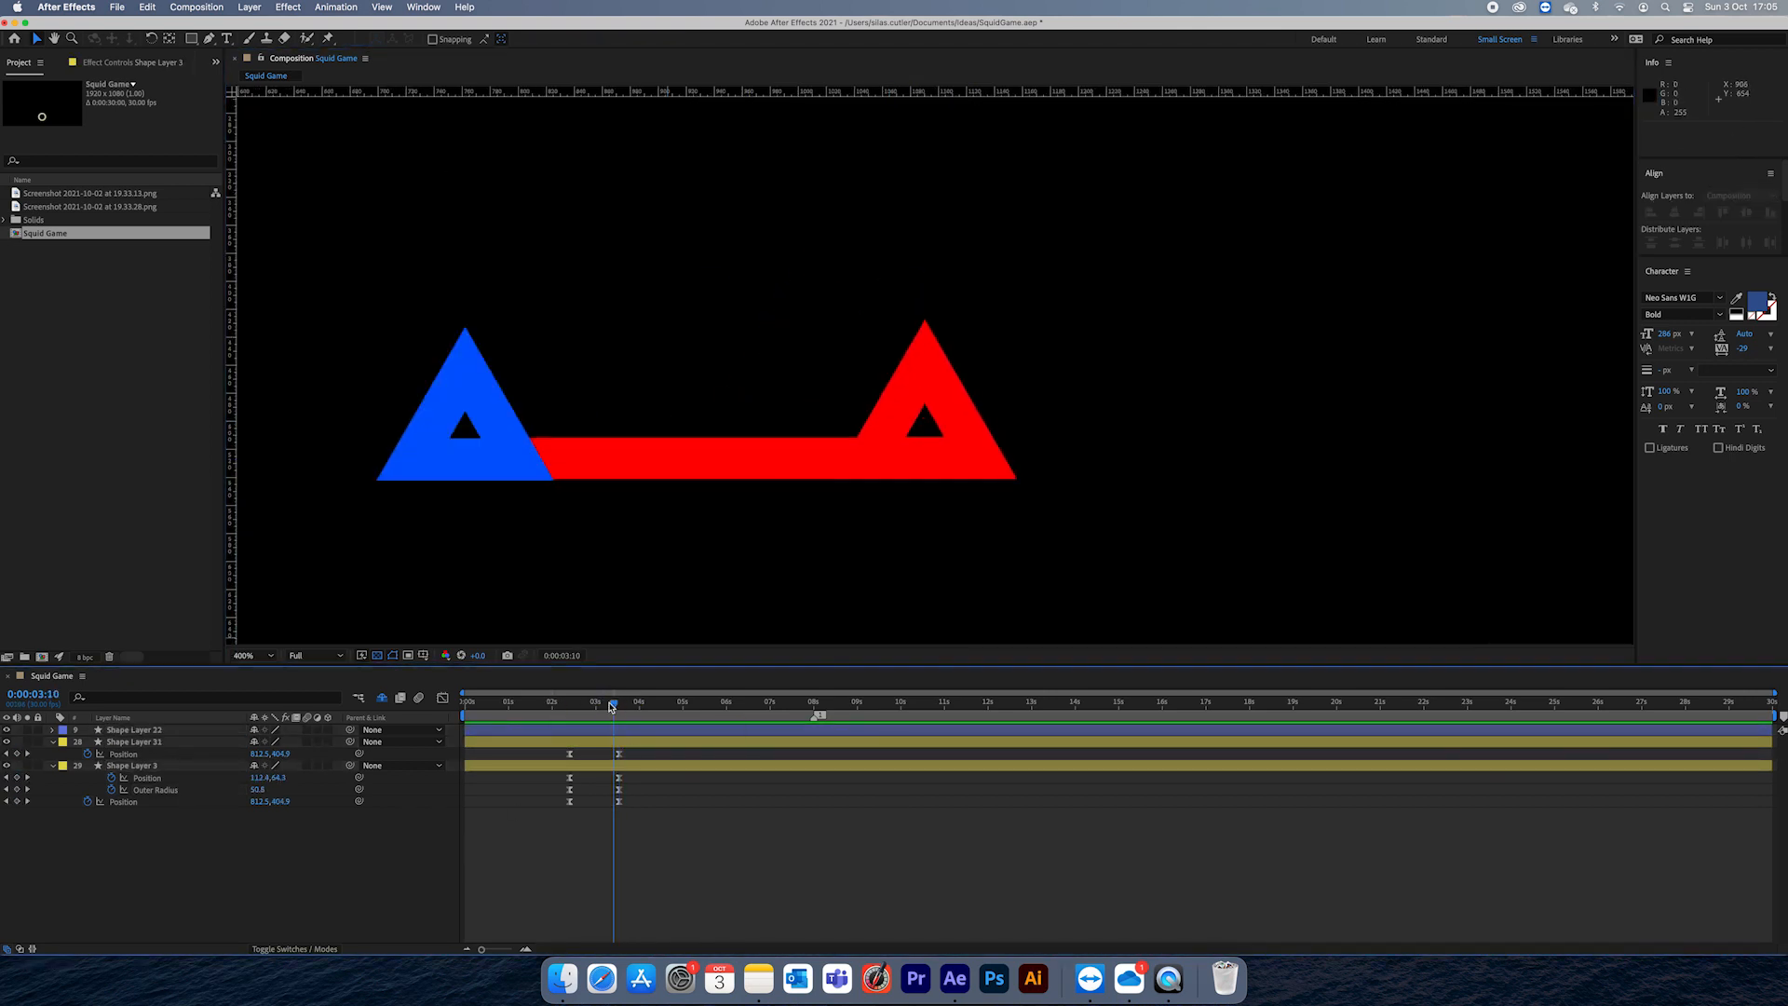
# Step: Keyframe the red triangle's path Position to -197, 74 at 0:00:04:24 so it slides onto the blue triangle
pyautogui.moveTo(620, 704); pyautogui.dragTo(640, 708)
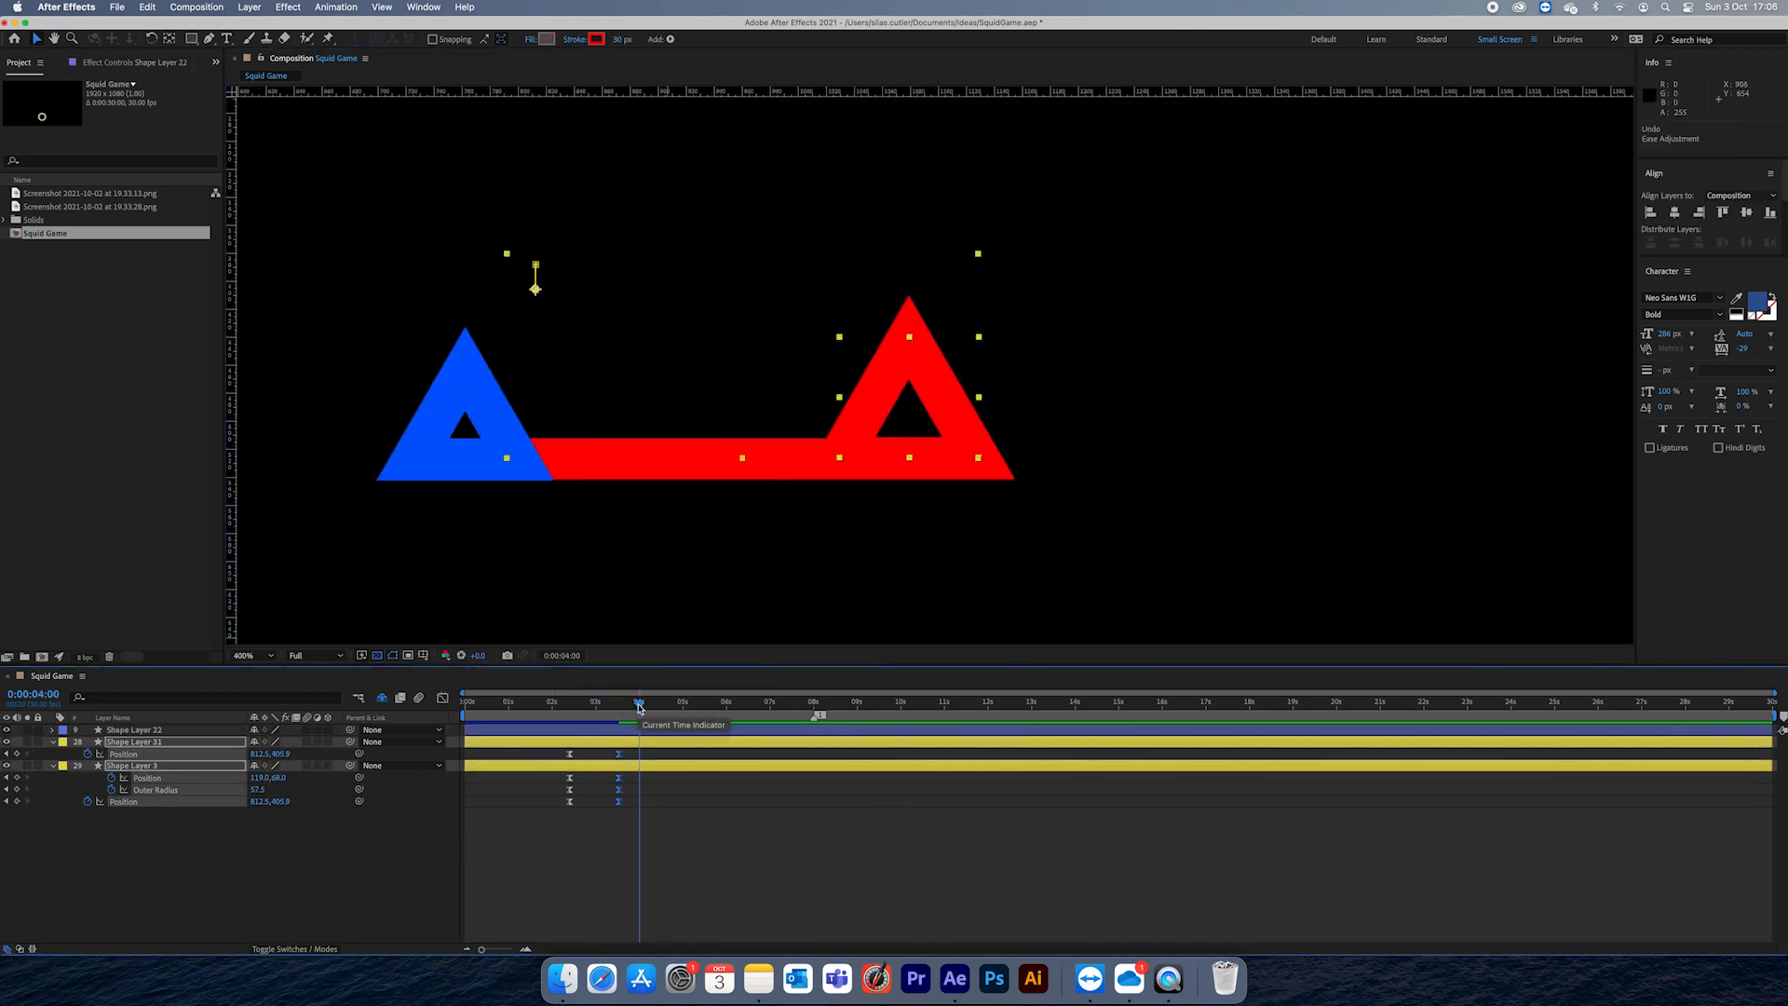
pyautogui.press(',')
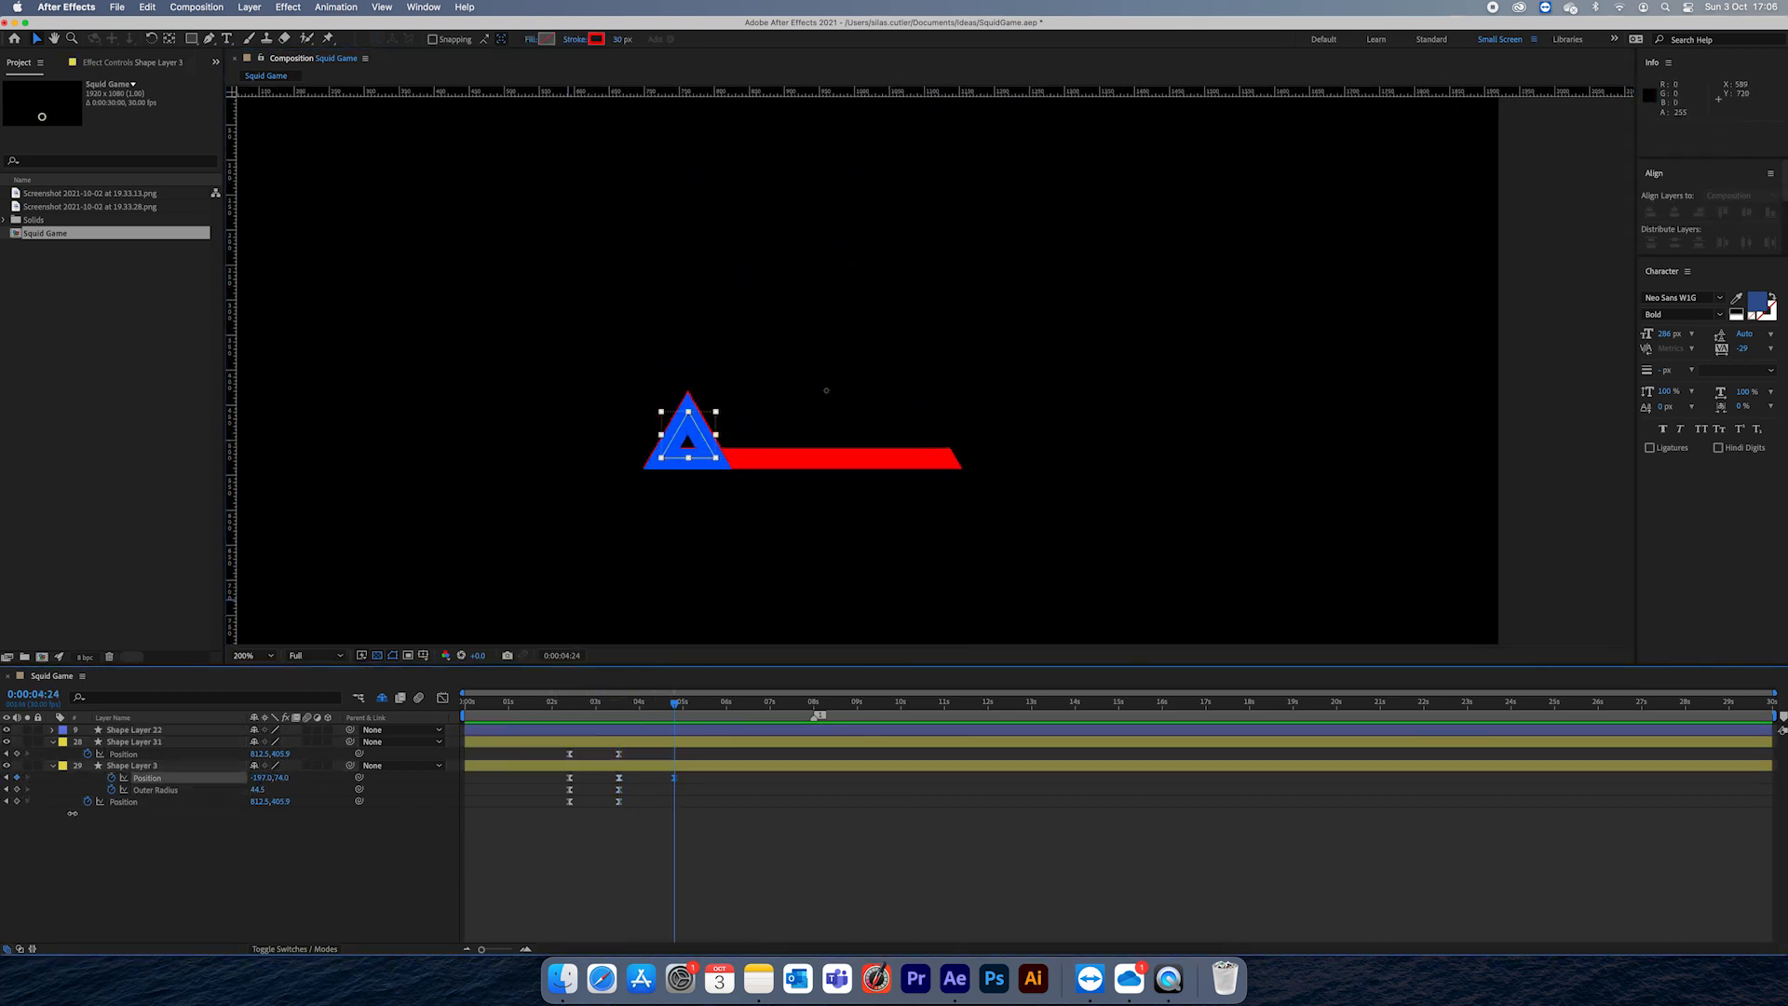
pyautogui.click(442, 697)
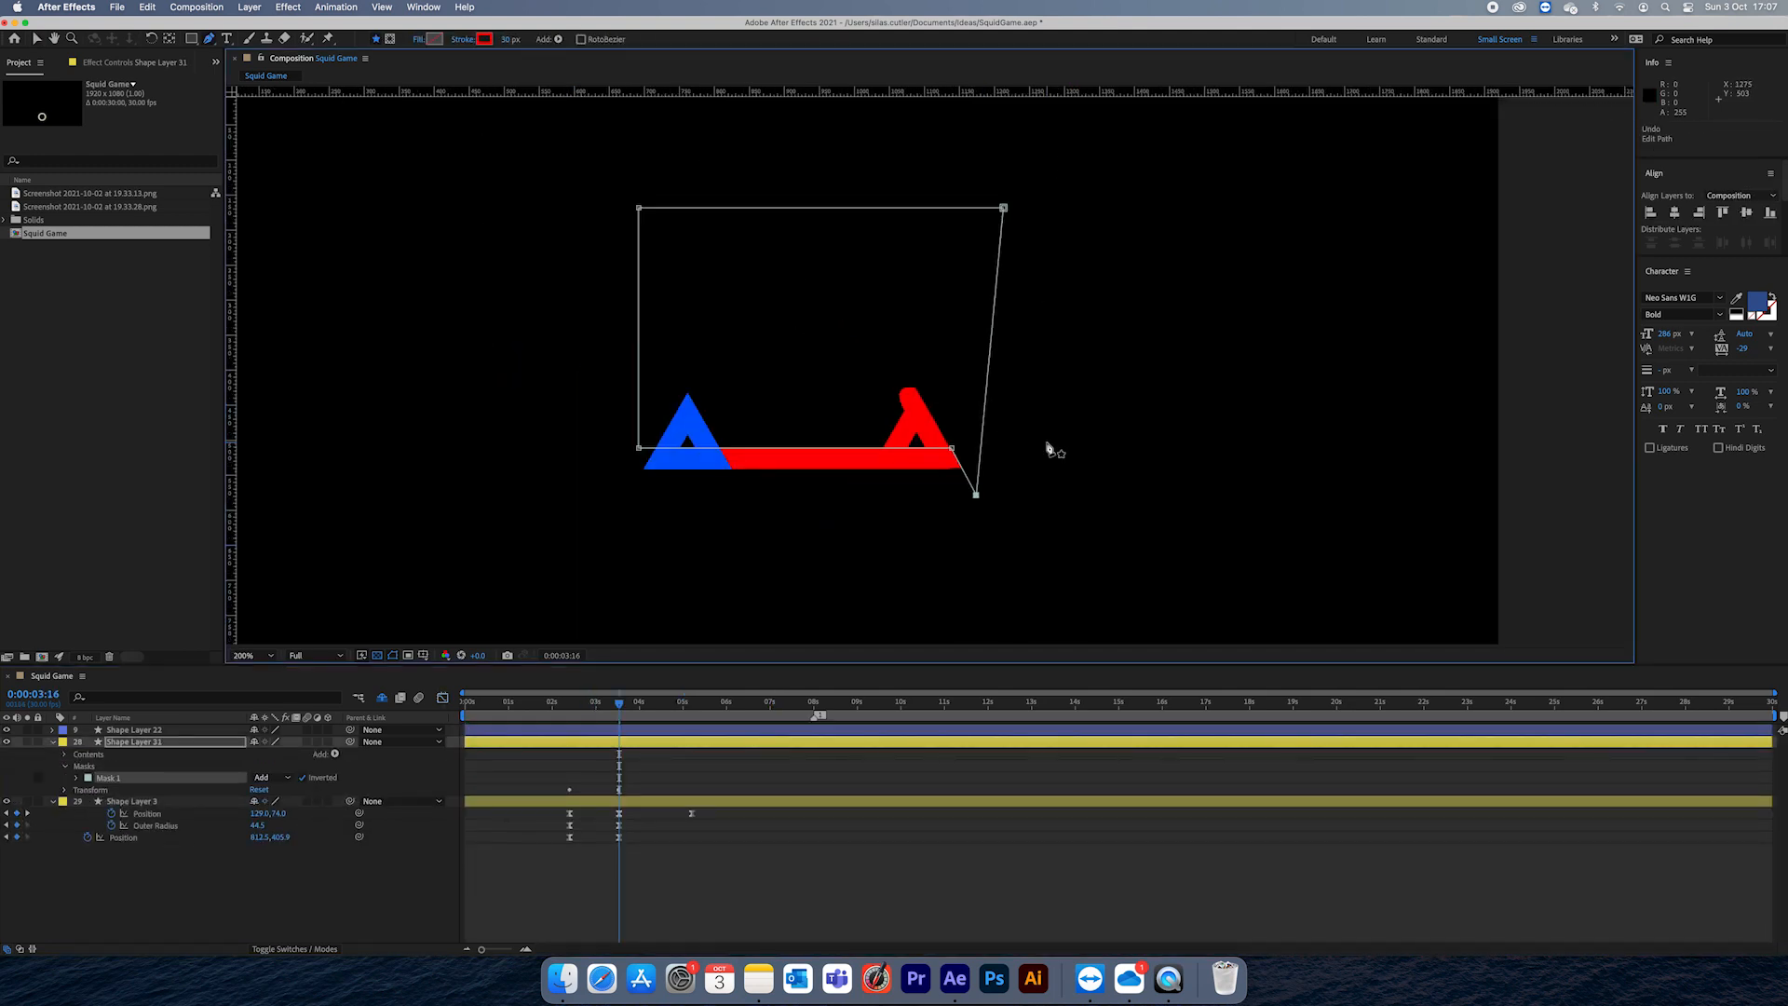
# Step: Extend the inverted mask's outline and keyframe its Mask Path at 0:00:03:16 and 0:00:05:06 so the red bar wipes away with the sliding triangle
pyautogui.moveTo(1046, 447); pyautogui.dragTo(1336, 501)
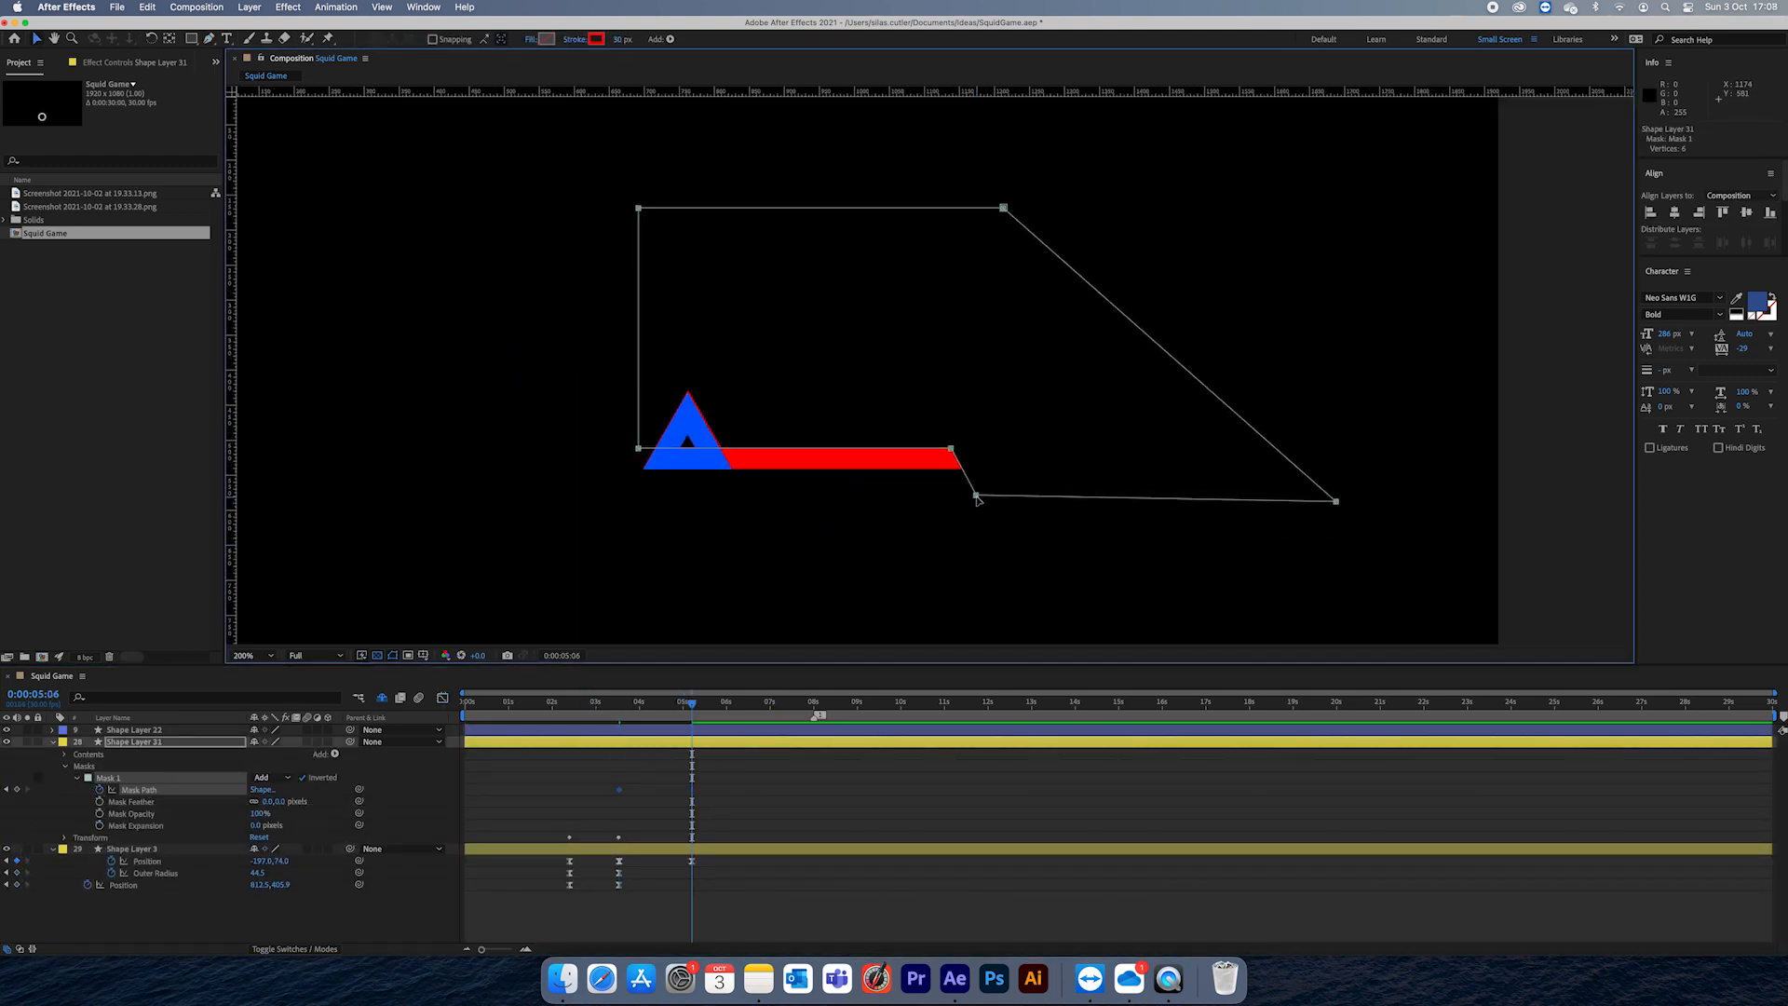
pyautogui.moveTo(1003, 207); pyautogui.dragTo(1329, 208)
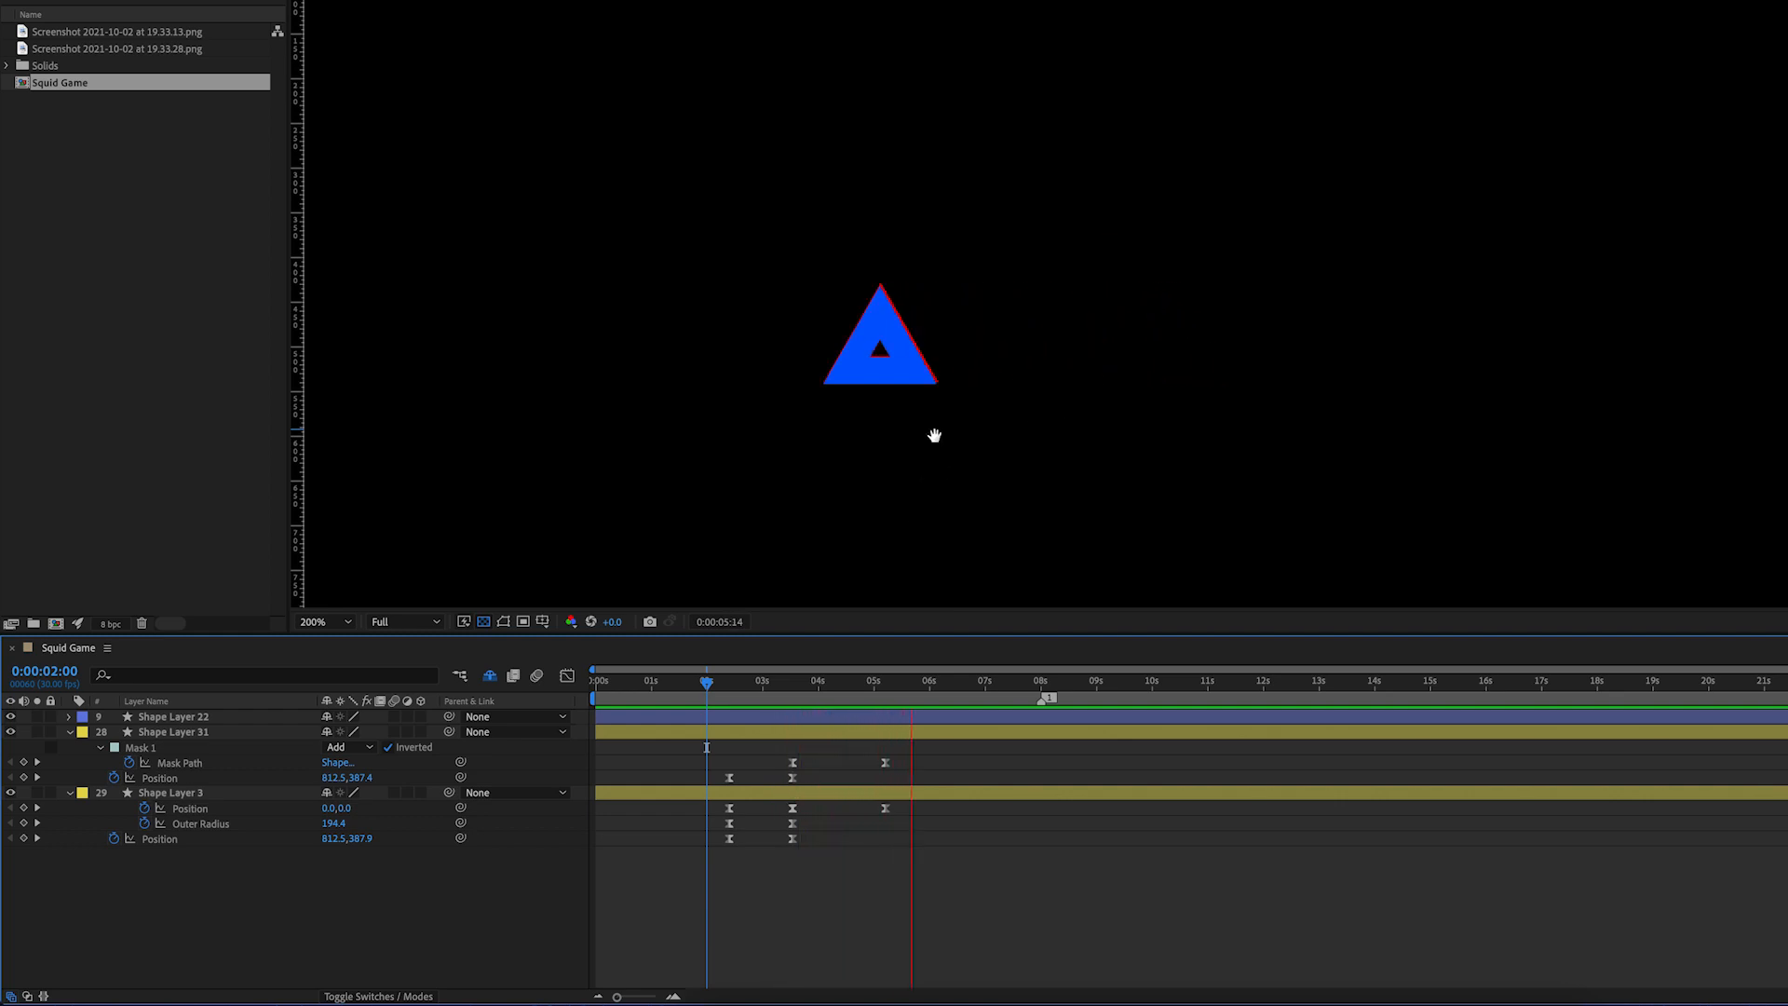
# Step: Delete the blue guide triangle's layer, and check the masked red triangle's motion around five seconds
pyautogui.click(249, 722)
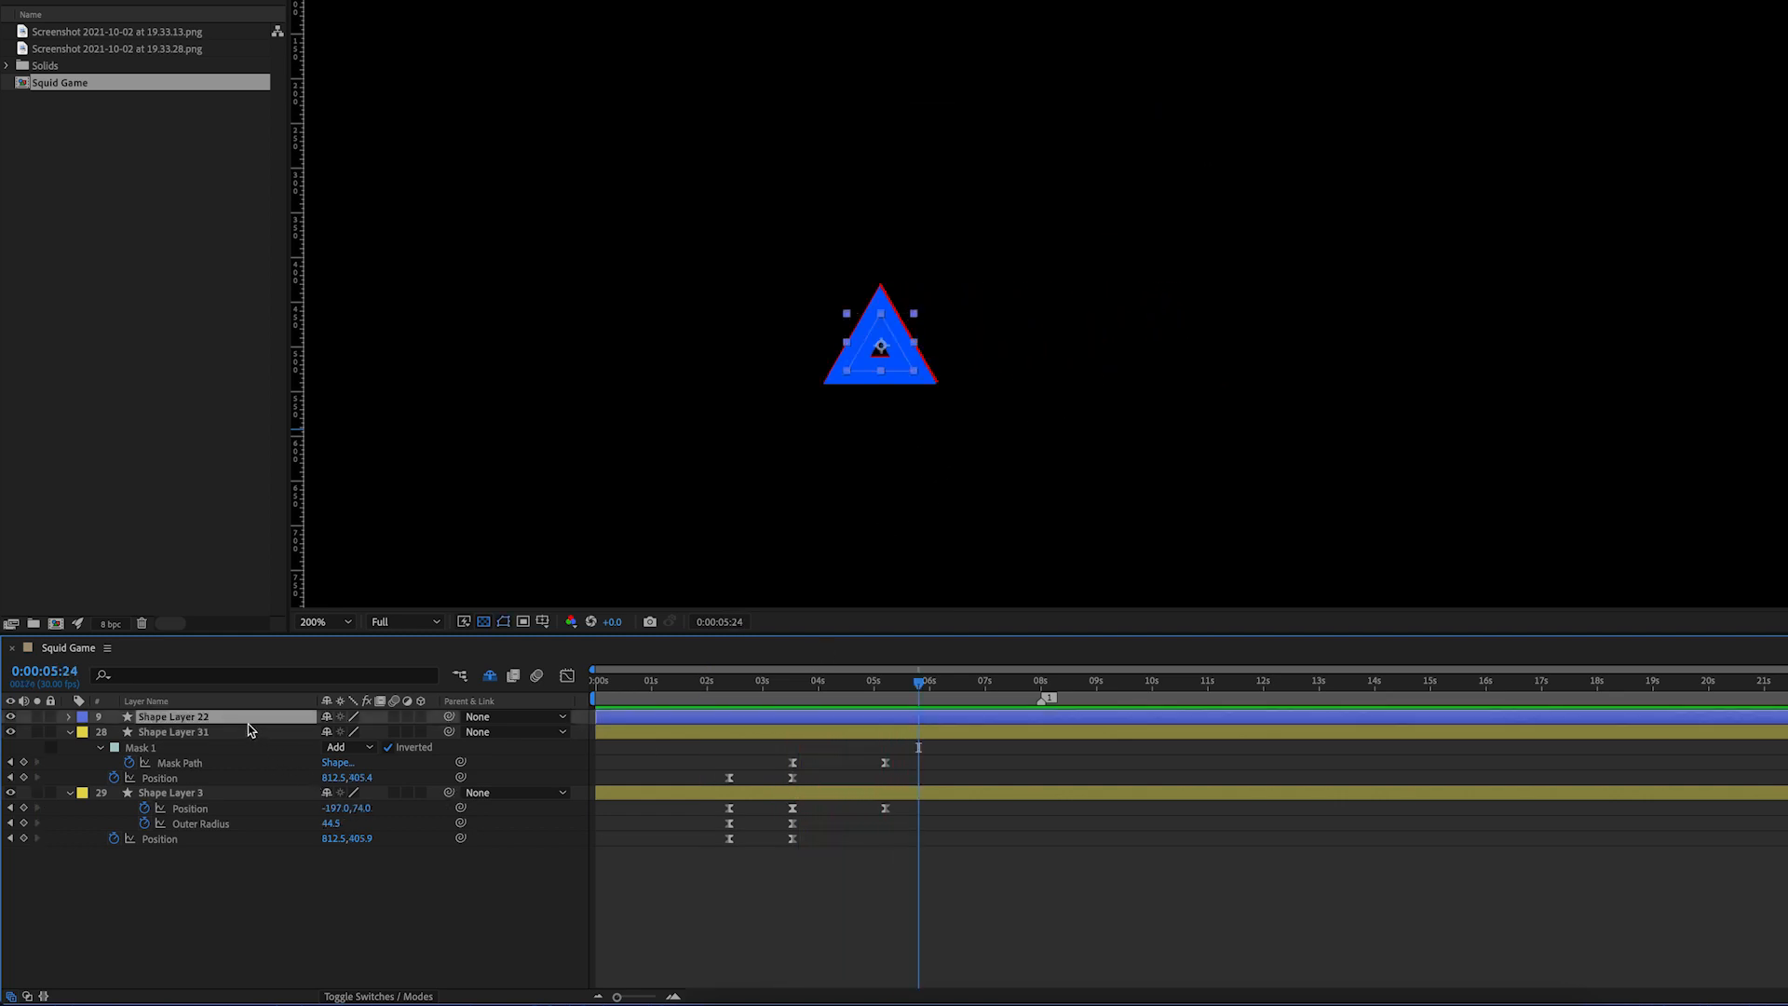
pyautogui.press('Delete')
pyautogui.scroll(-2, 1081, 350)
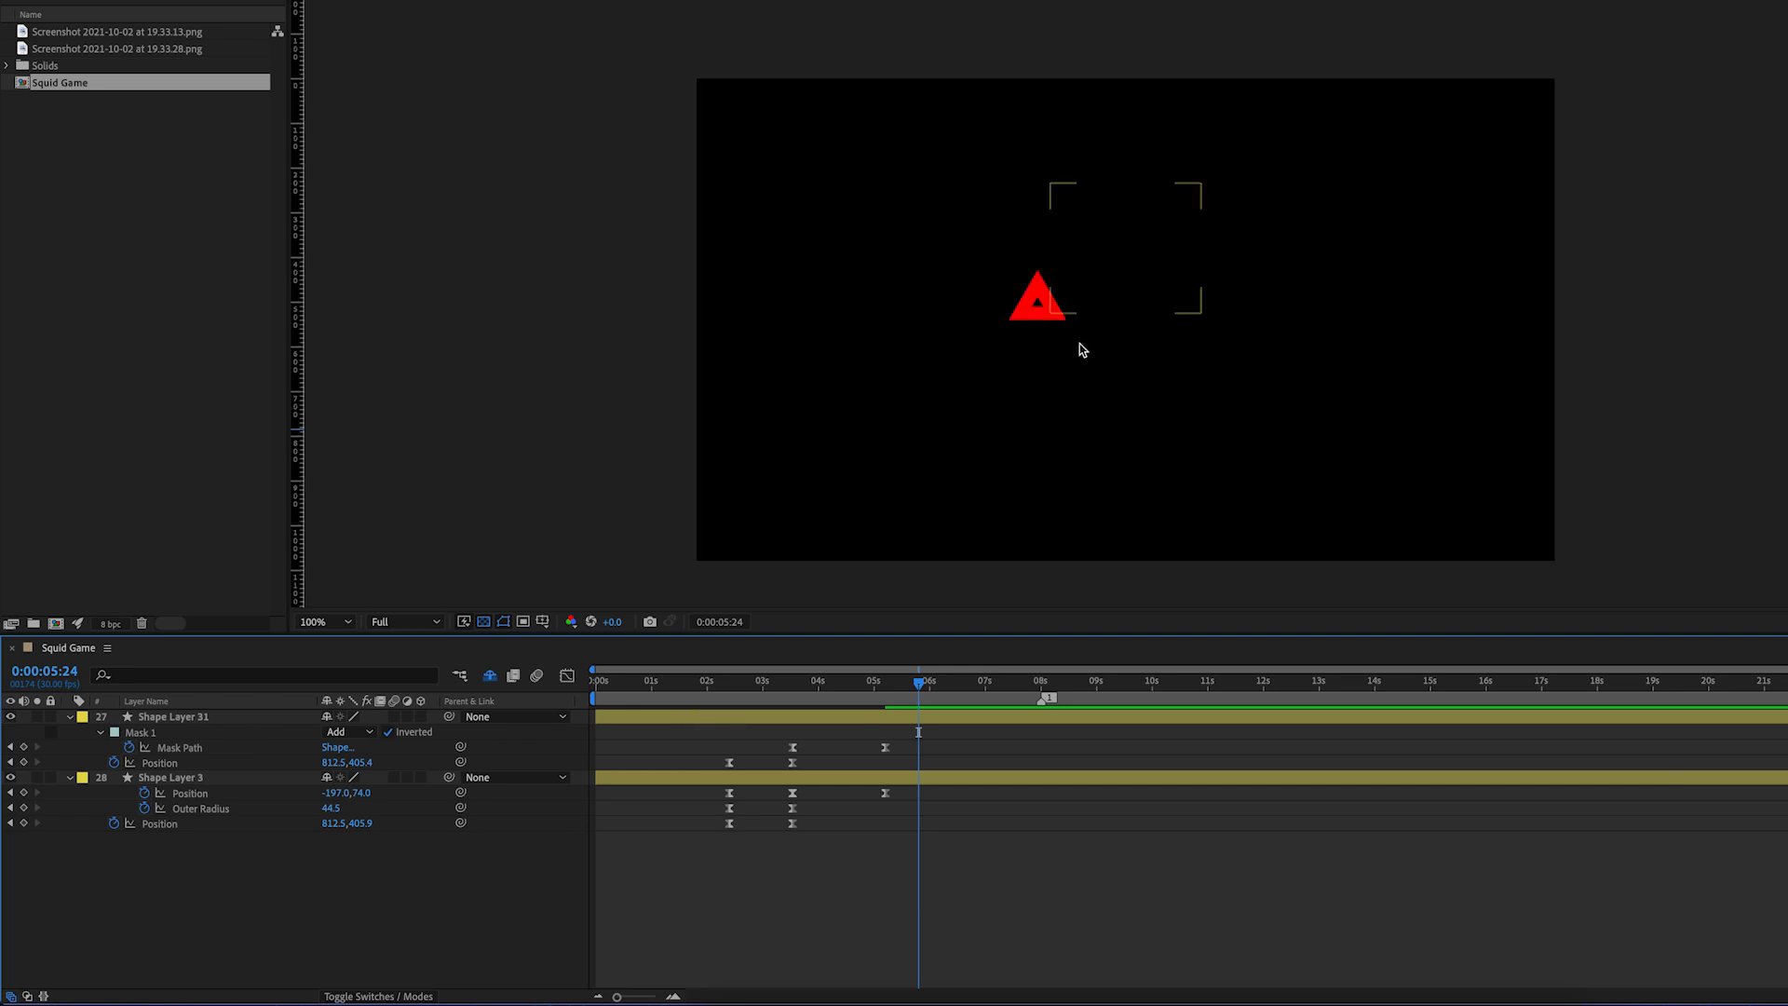
pyautogui.moveTo(843, 694)
pyautogui.mouseDown()
pyautogui.moveTo(672, 693)
pyautogui.moveTo(892, 705)
pyautogui.mouseUp()
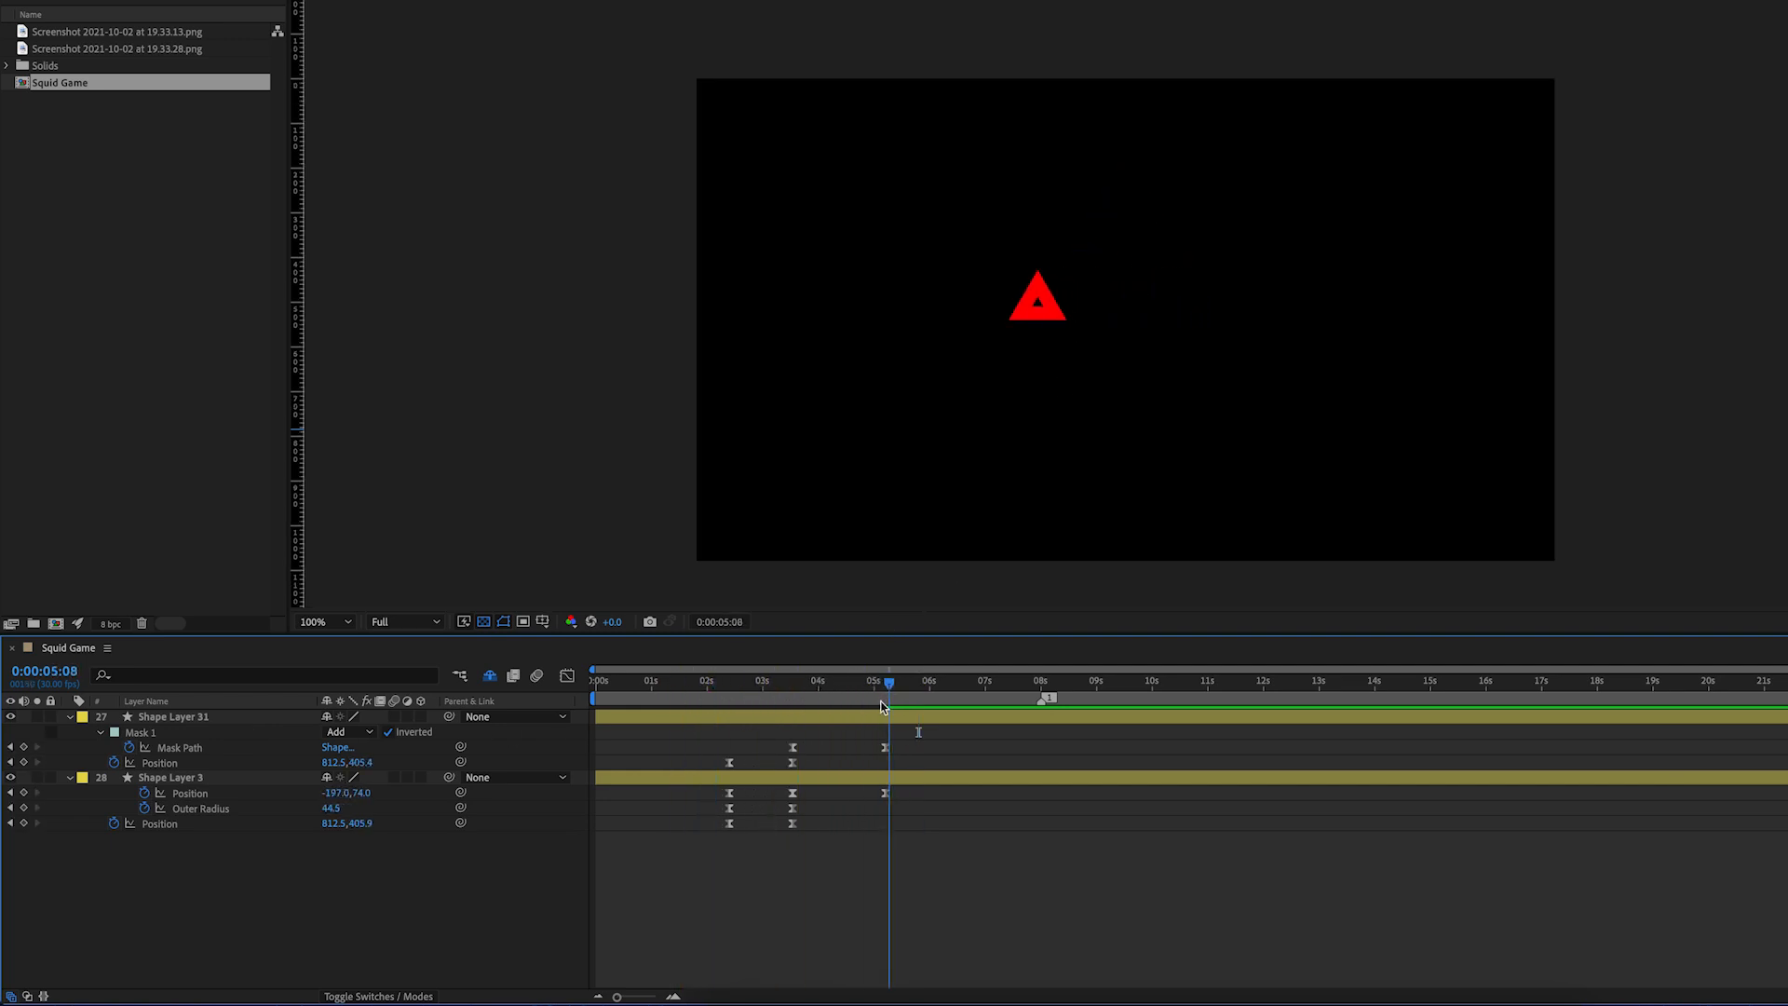
pyautogui.click(850, 713)
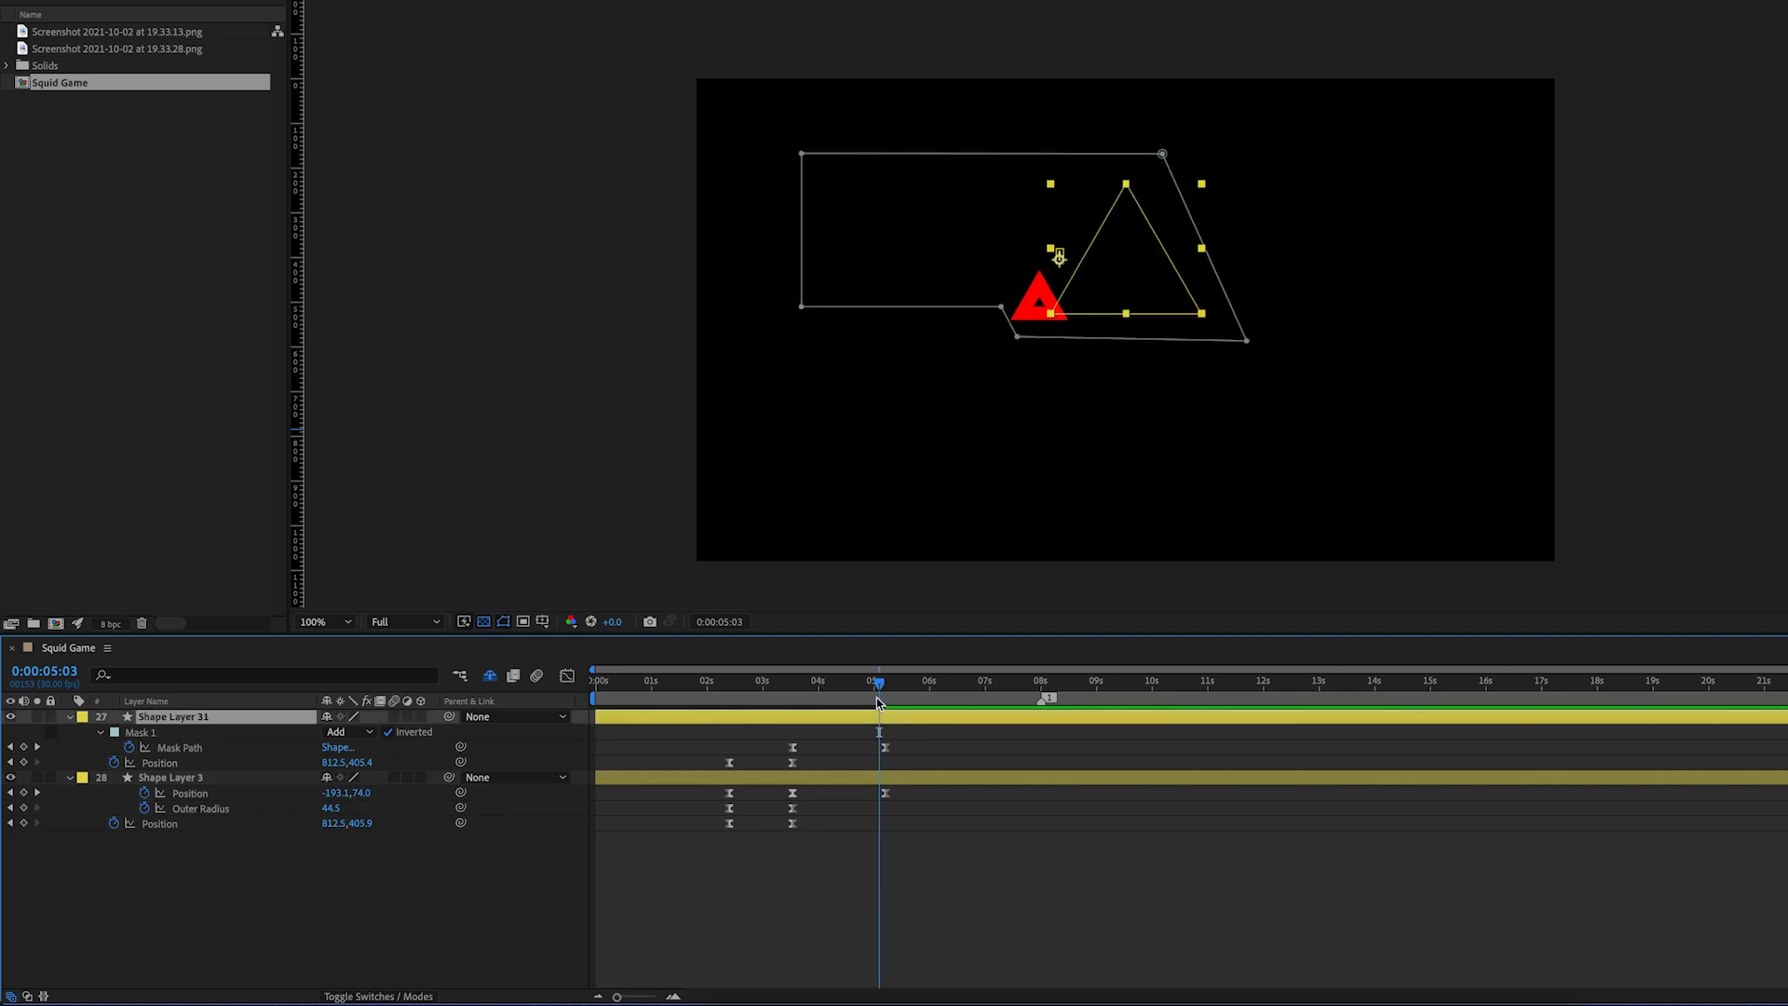
pyautogui.moveTo(881, 700); pyautogui.dragTo(884, 713)
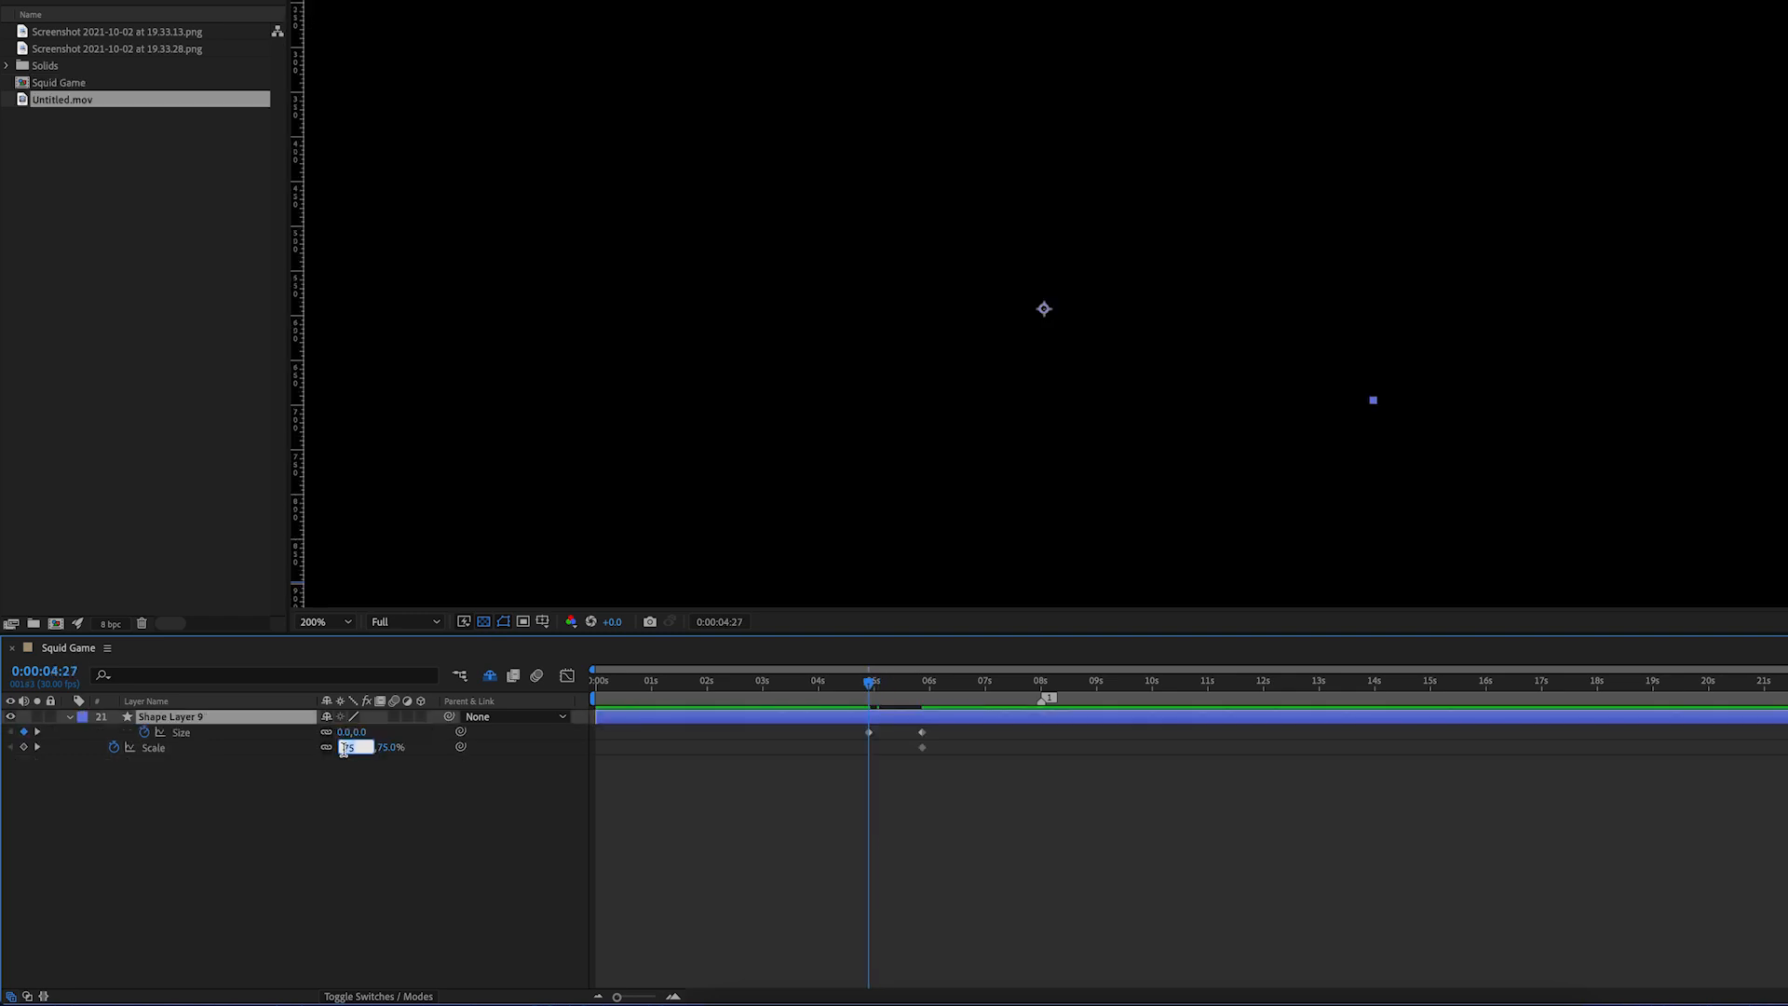
# Step: Set the blue circle's Scale to 0% at 0:00:04:27, and apply Easy Ease to its ending Size and Scale keyframes
pyautogui.press('Return')
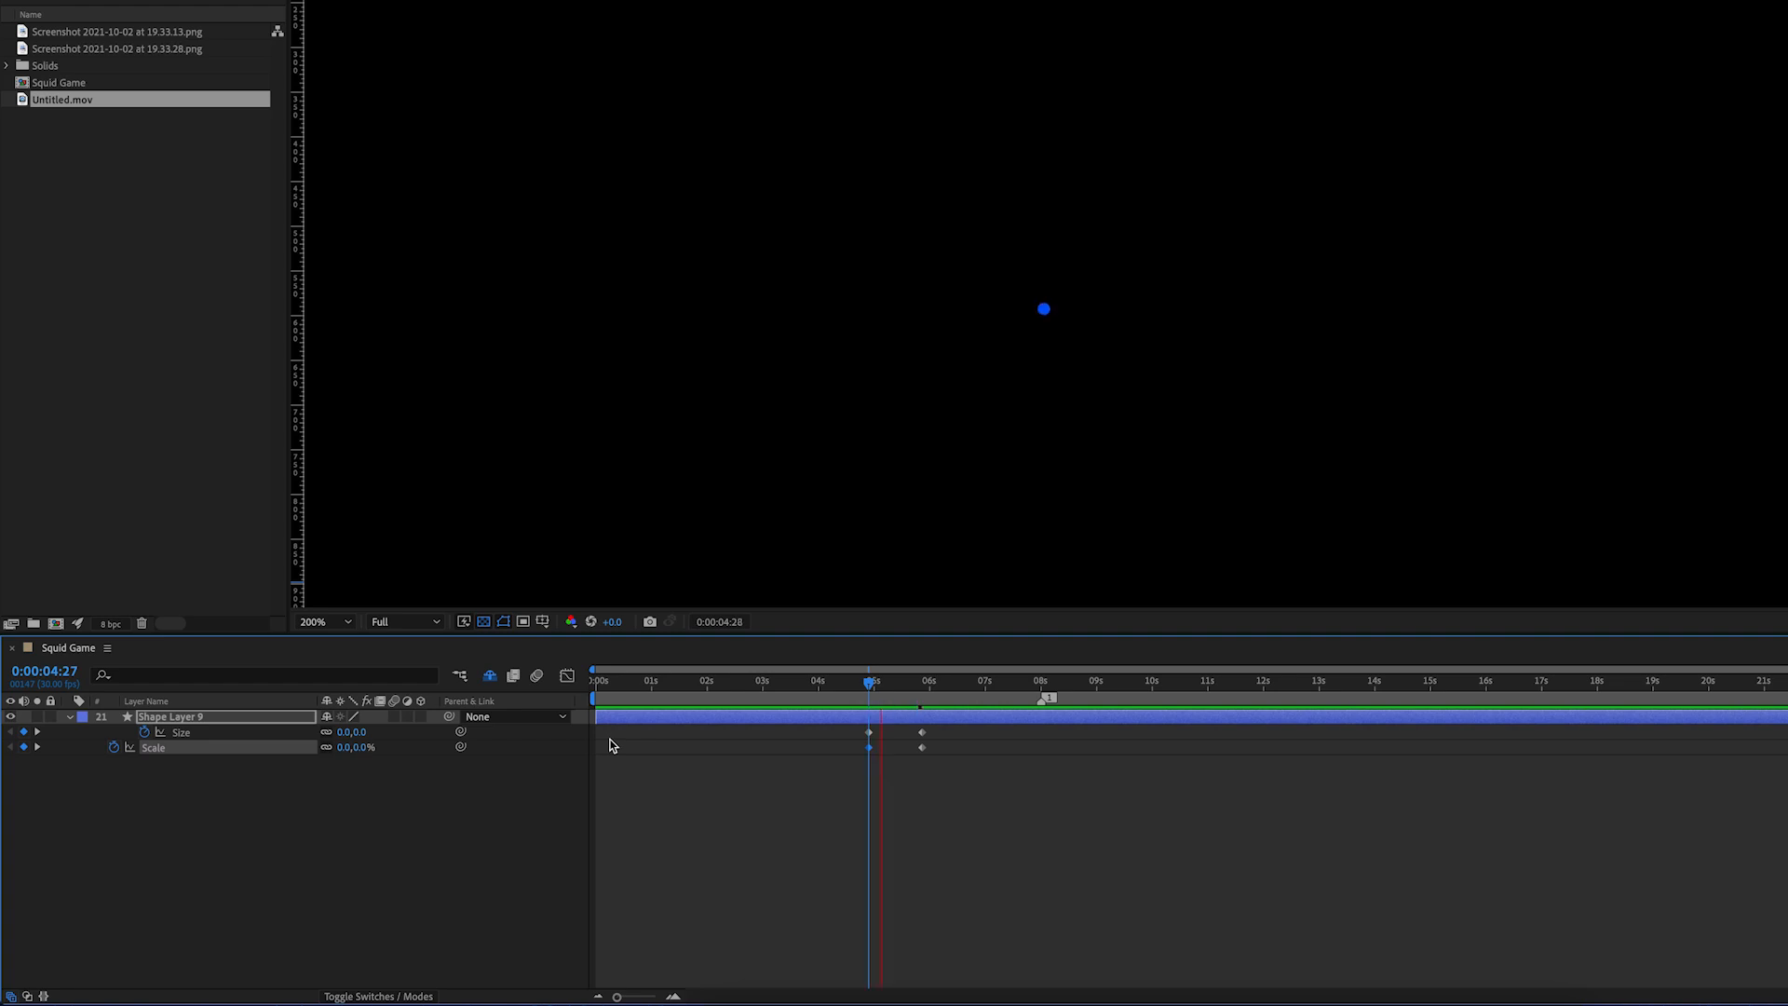
pyautogui.press('space')
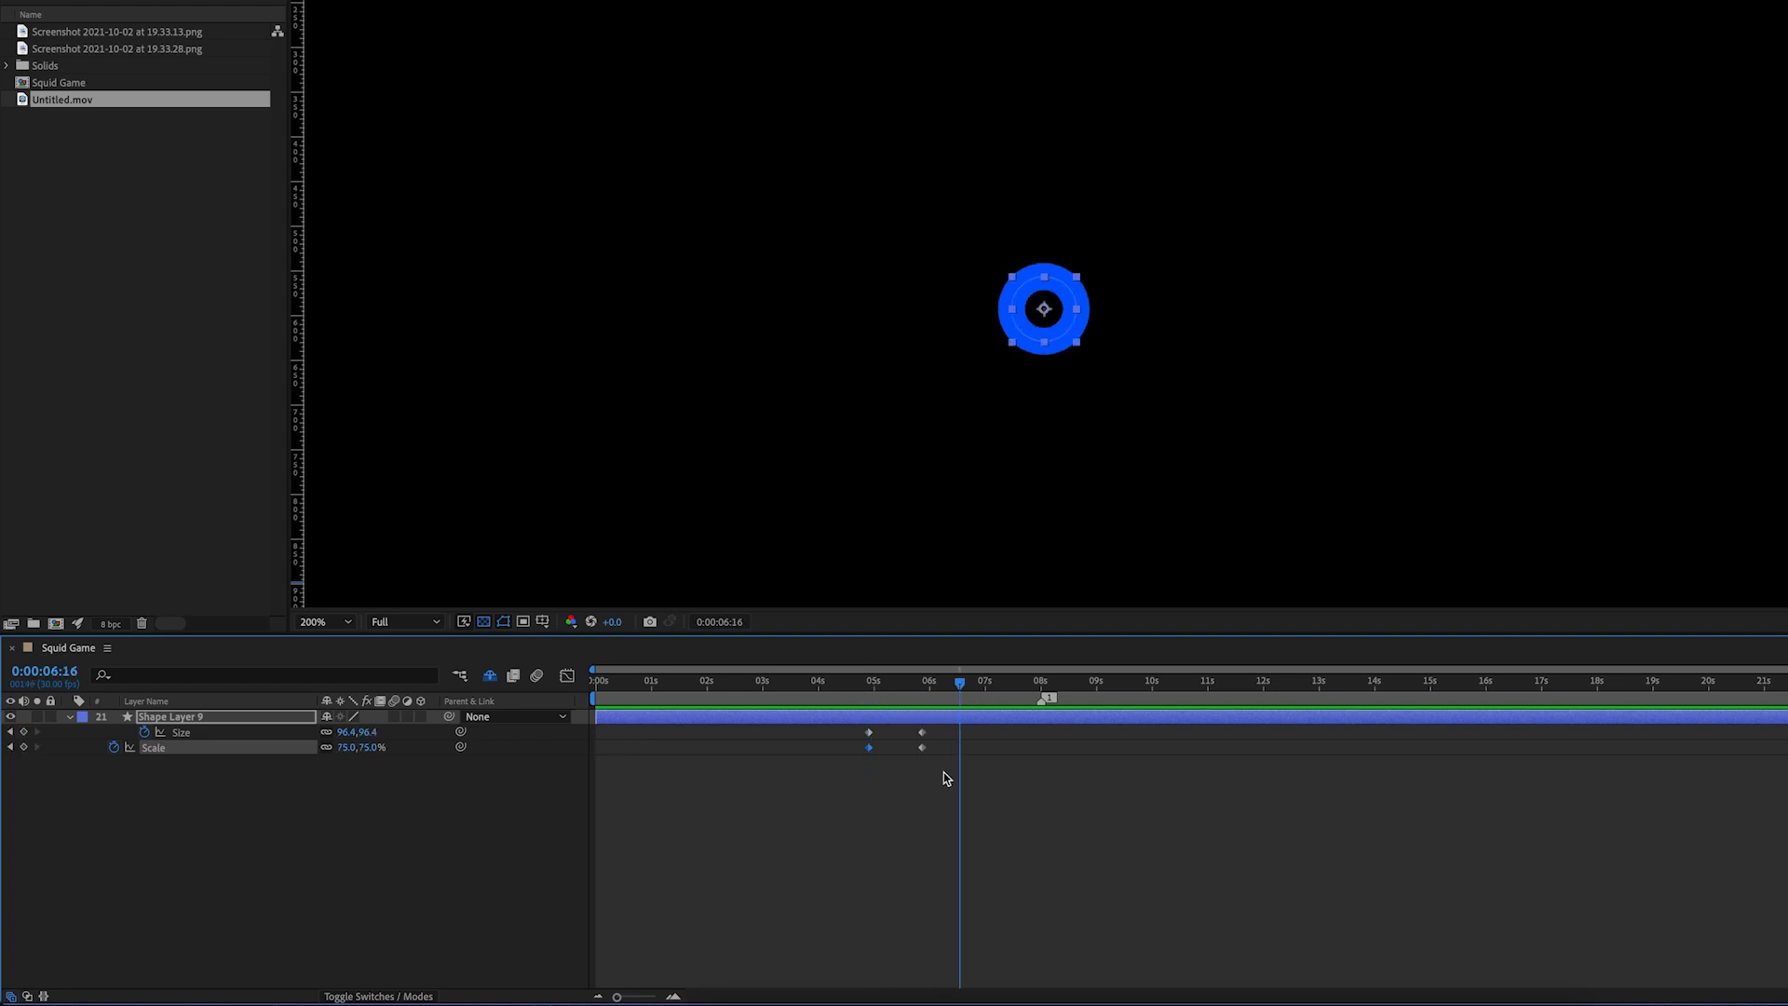
pyautogui.click(920, 732)
pyautogui.press('F9')
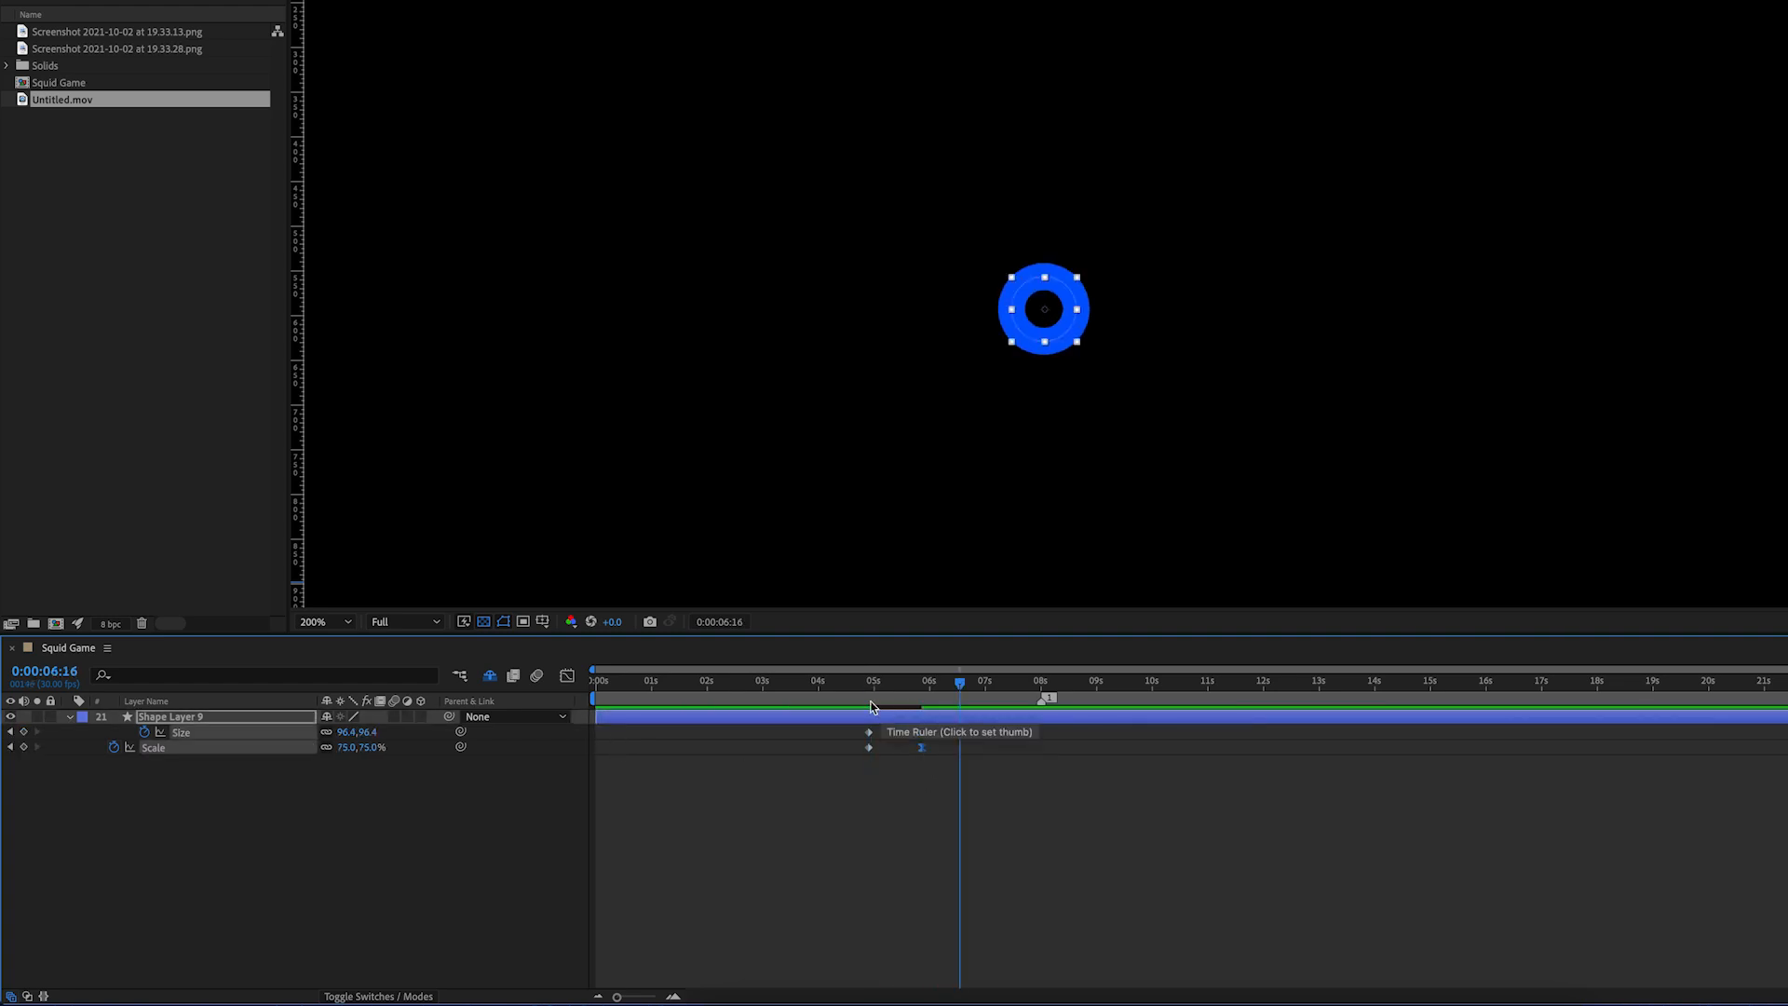
pyautogui.click(852, 683)
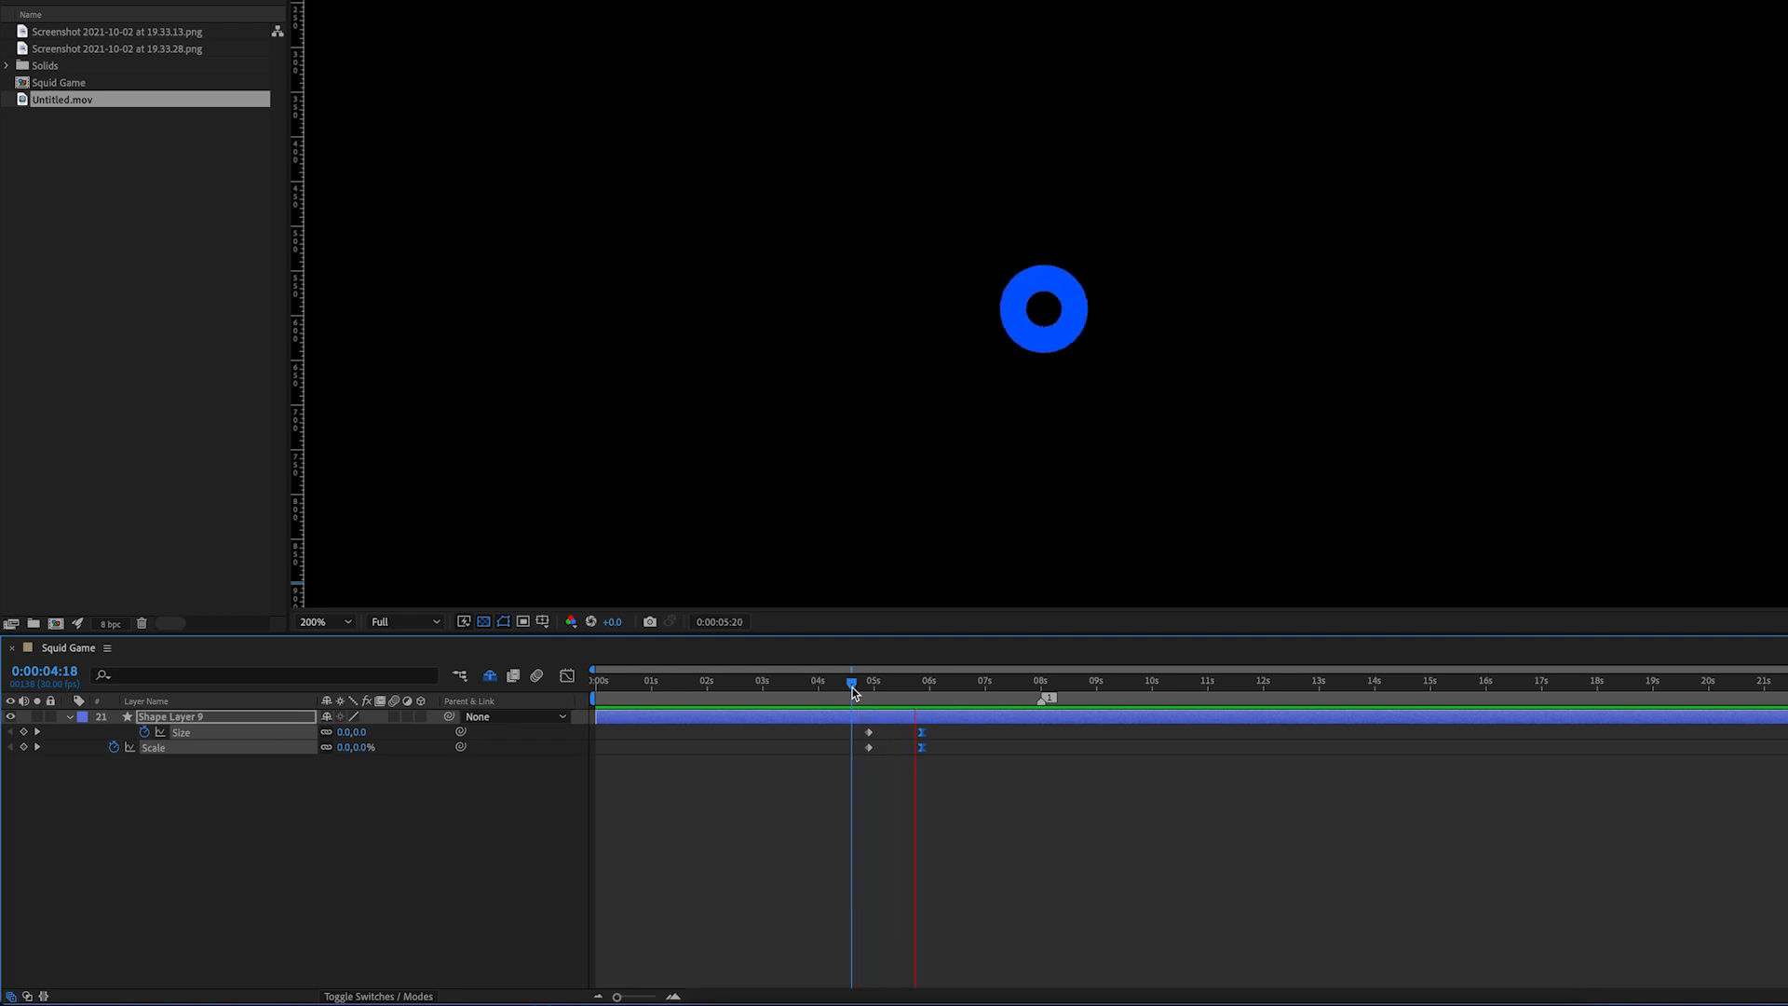